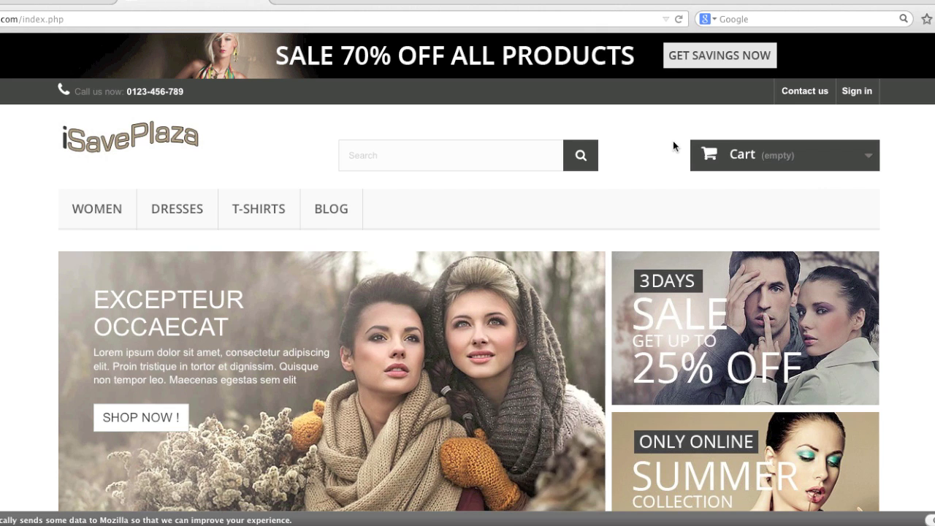
# - Scroll through the iSavePlaza storefront homepage
pyautogui.scroll(-15, 467, 292)
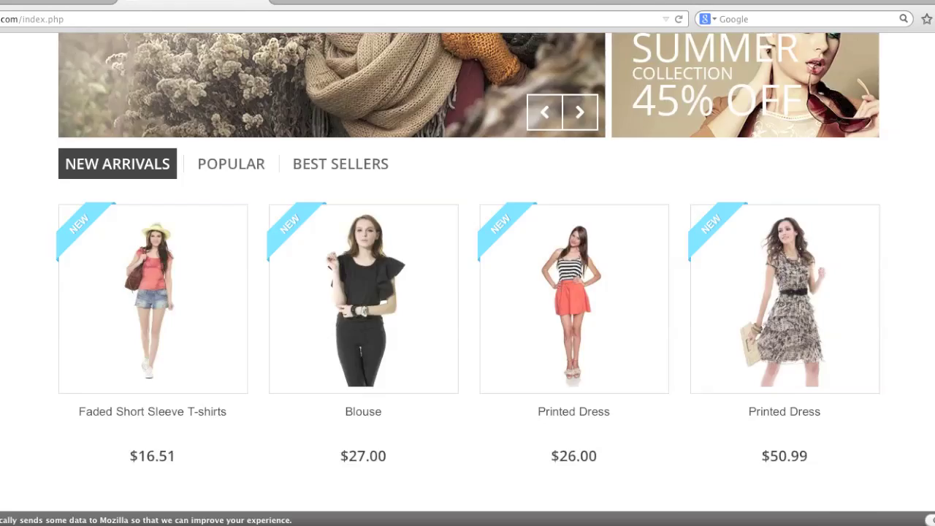
pyautogui.scroll(8, 746, 369)
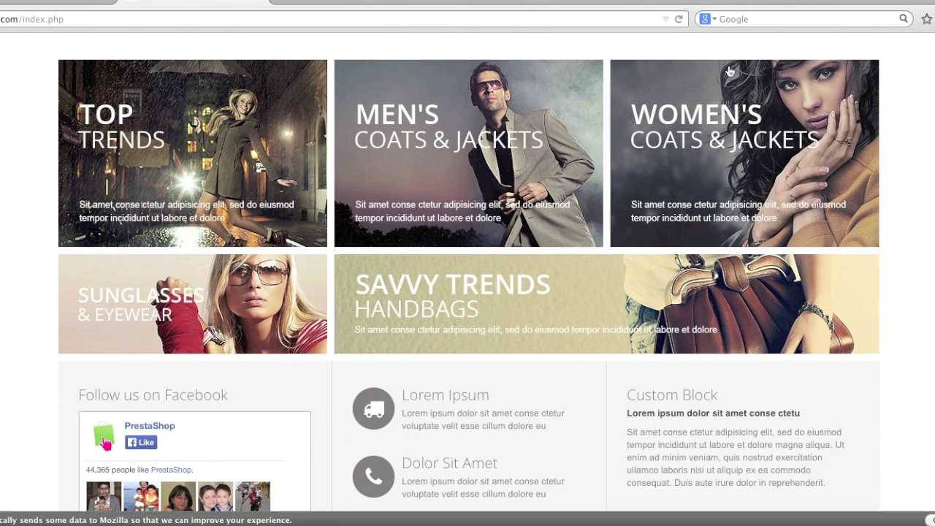
pyautogui.scroll(3, 698, 210)
pyautogui.scroll(10, 698, 210)
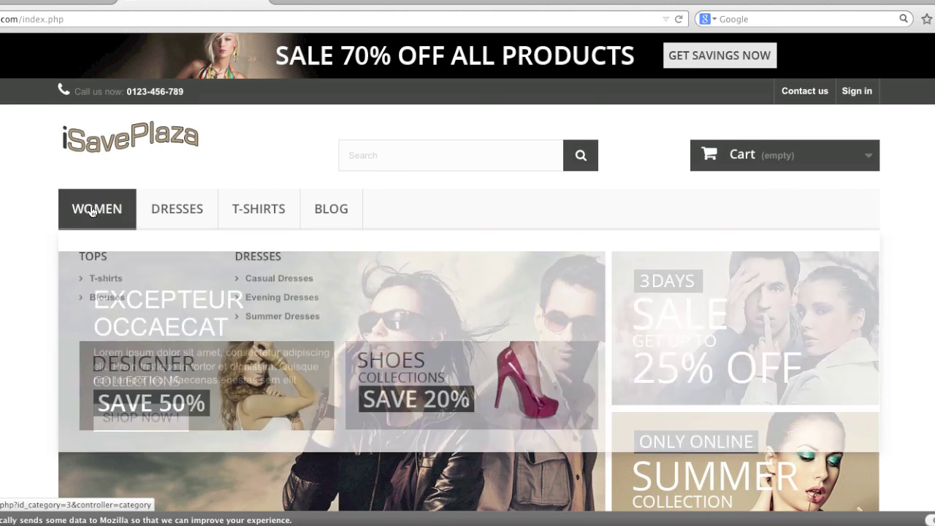
pyautogui.scroll(-5, 366, 209)
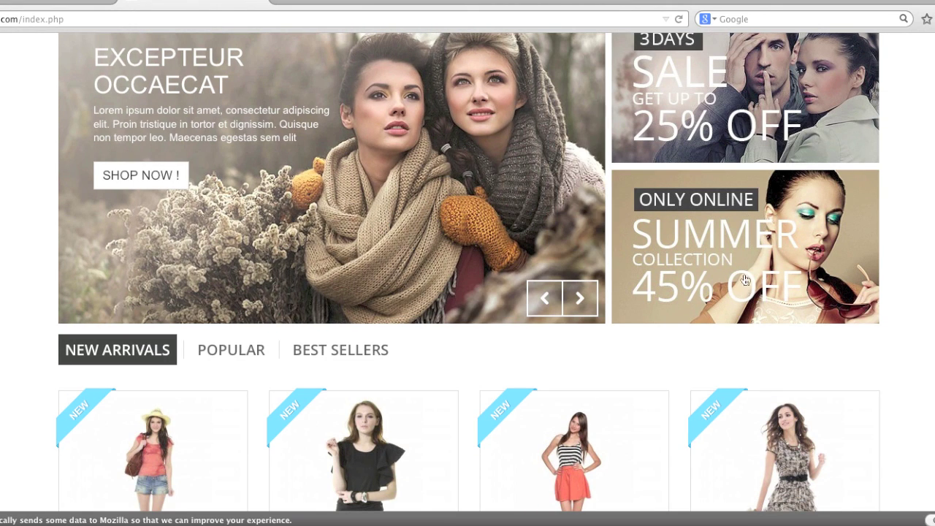
pyautogui.scroll(-8, 856, 273)
pyautogui.scroll(-2, 858, 274)
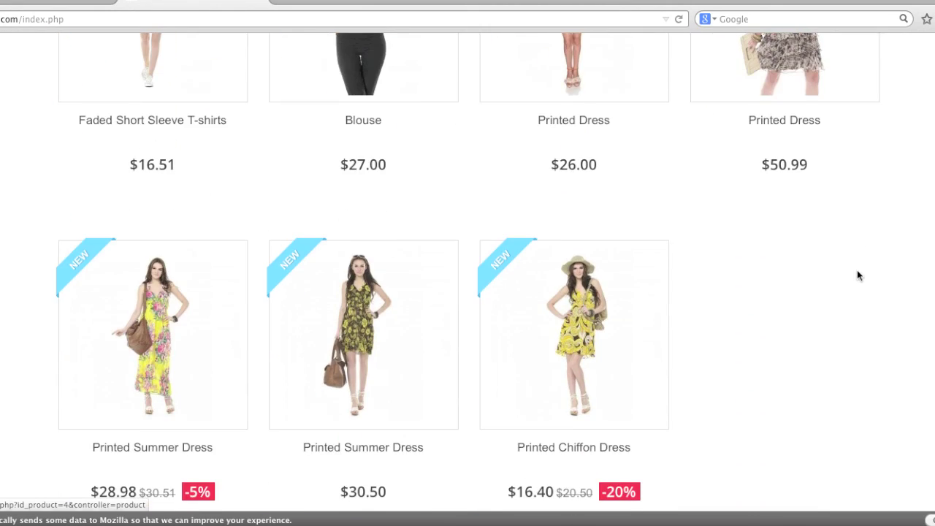
pyautogui.scroll(7, 859, 275)
pyautogui.scroll(5, 859, 275)
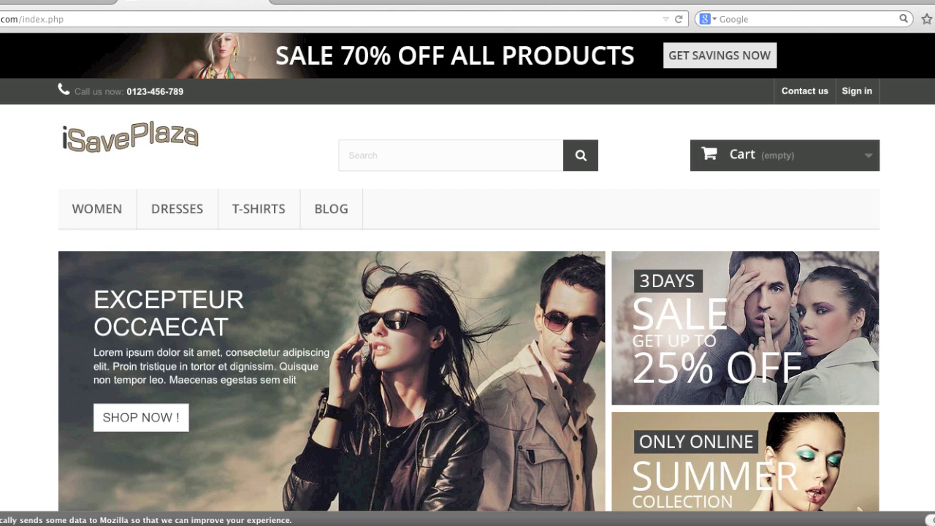
pyautogui.scroll(-5, 896, 223)
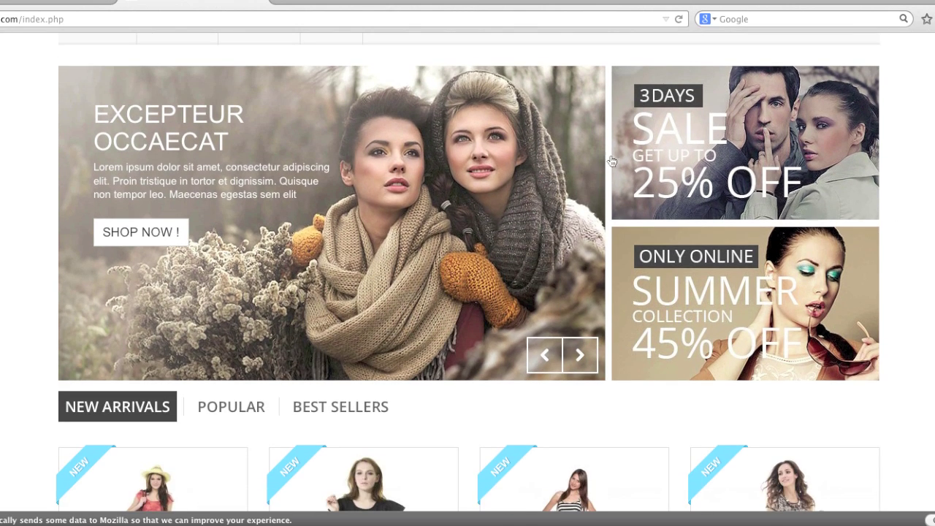
pyautogui.scroll(3, 687, 190)
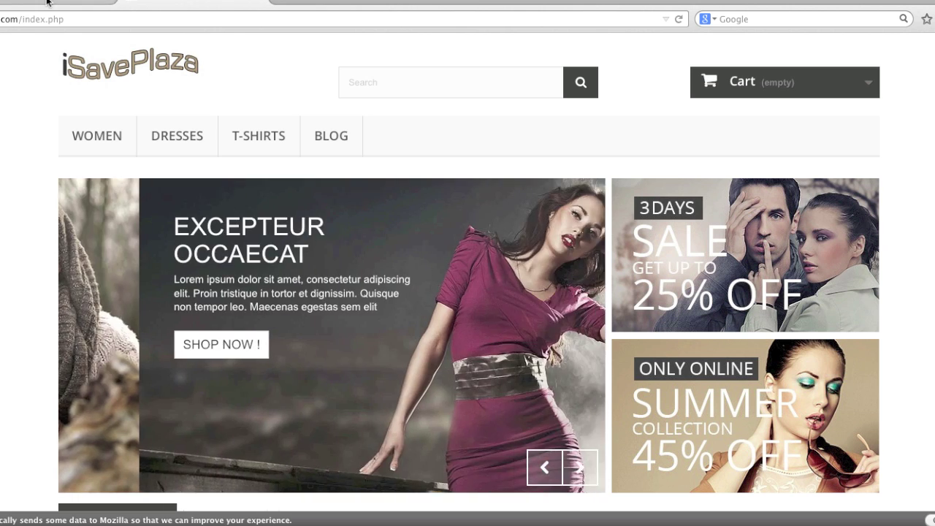
# - In the admin, open Modules > Positions and scroll through the hook list
pyautogui.click(47, 2)
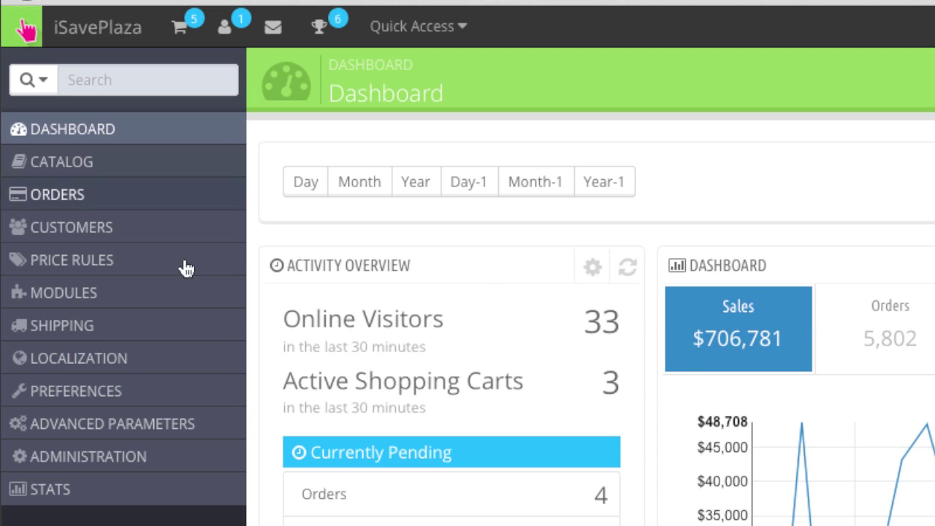
pyautogui.moveTo(170, 293)
pyautogui.click(287, 353)
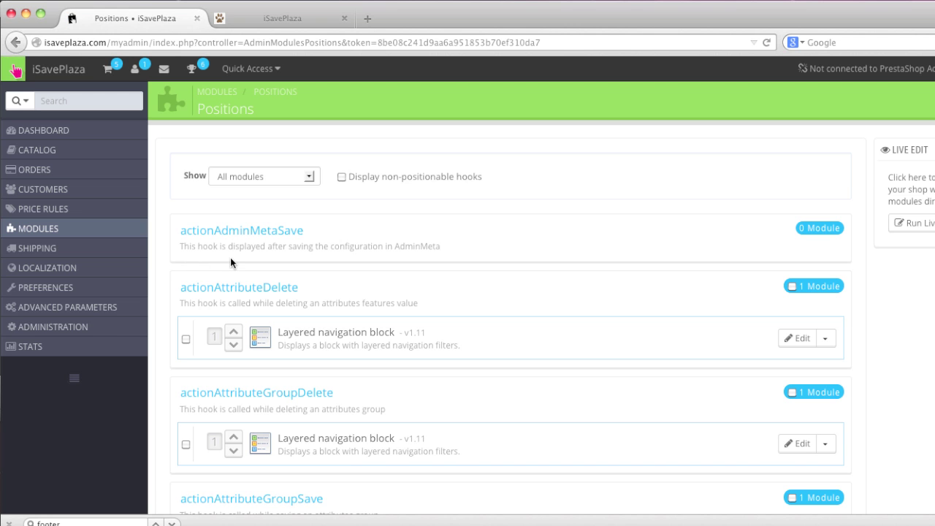
pyautogui.scroll(-4, 230, 257)
pyautogui.scroll(-5, 230, 263)
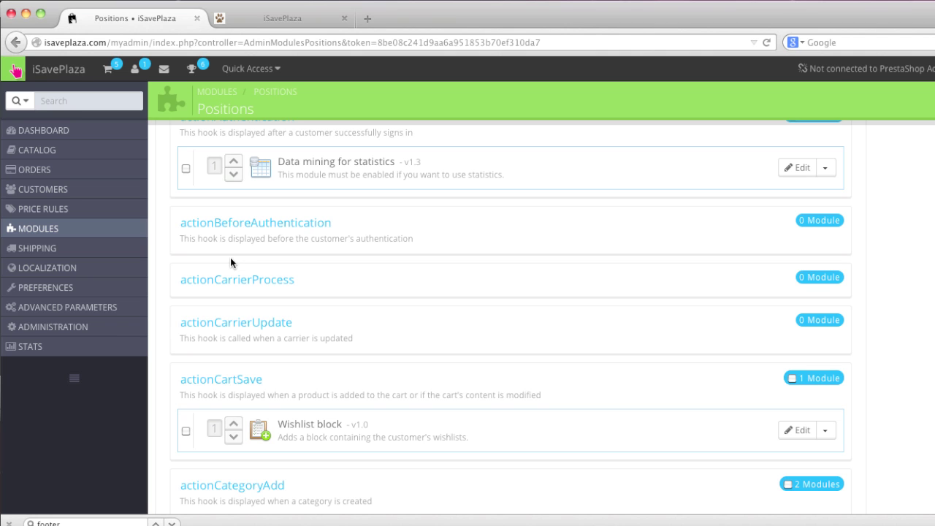
pyautogui.scroll(-6, 248, 241)
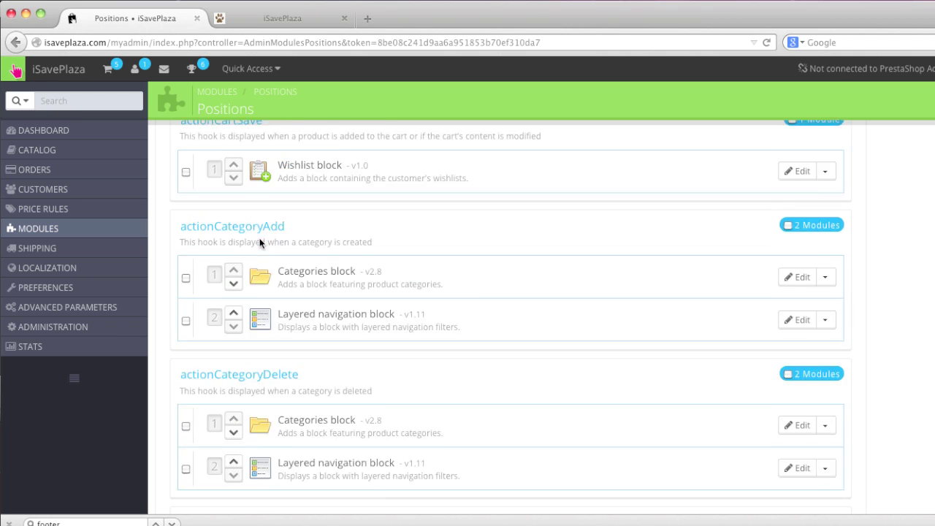
pyautogui.scroll(3, 276, 245)
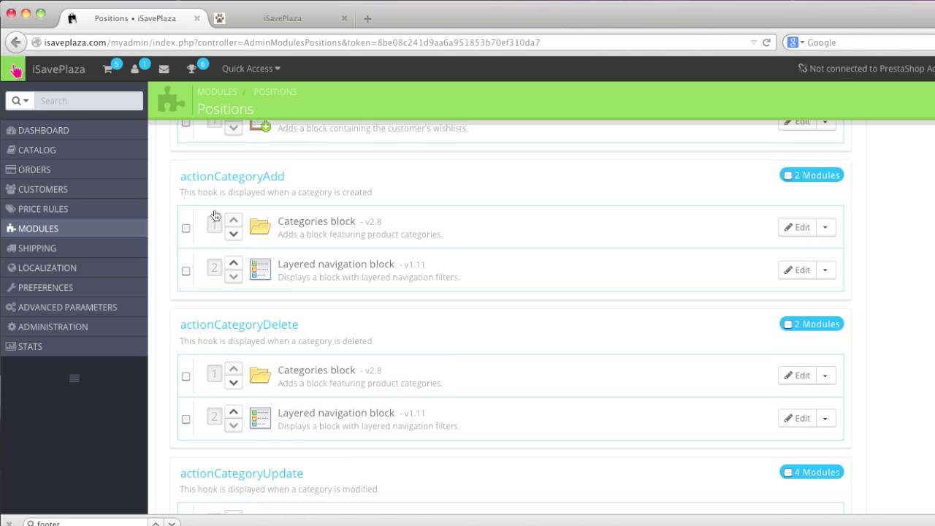
pyautogui.scroll(-3, 278, 220)
pyautogui.scroll(-6, 278, 219)
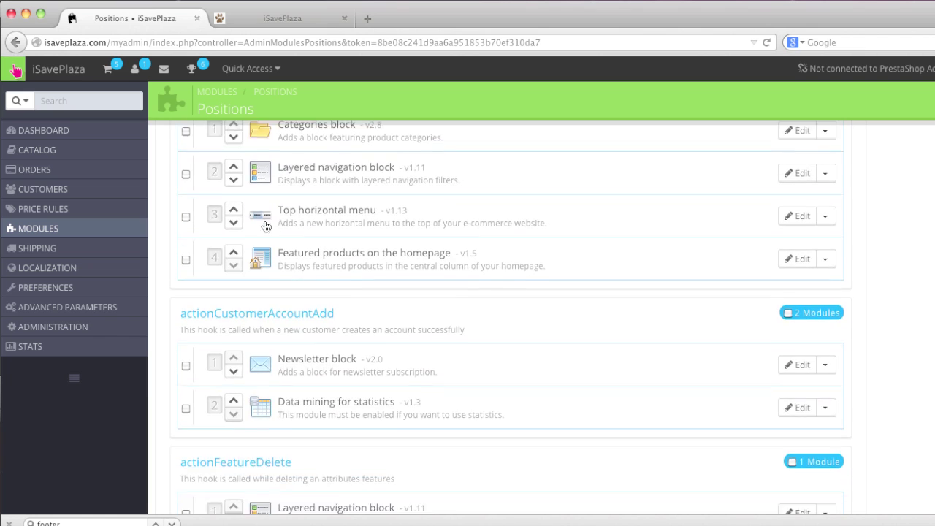
pyautogui.scroll(-1, 274, 225)
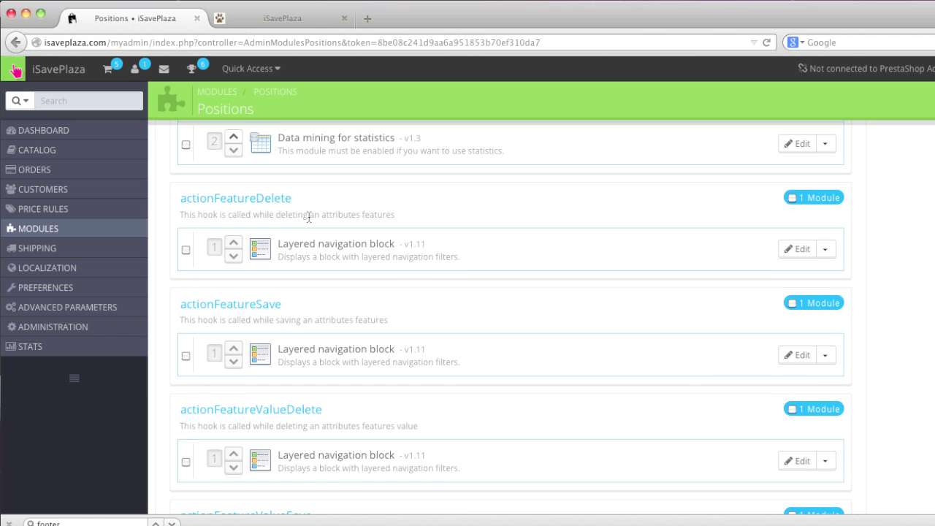
pyautogui.scroll(-15, 309, 217)
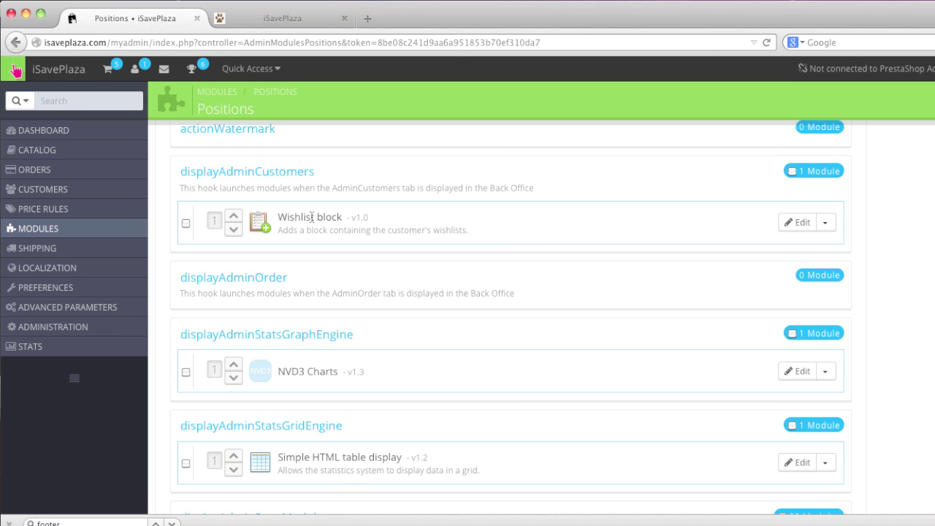
pyautogui.scroll(-8, 311, 217)
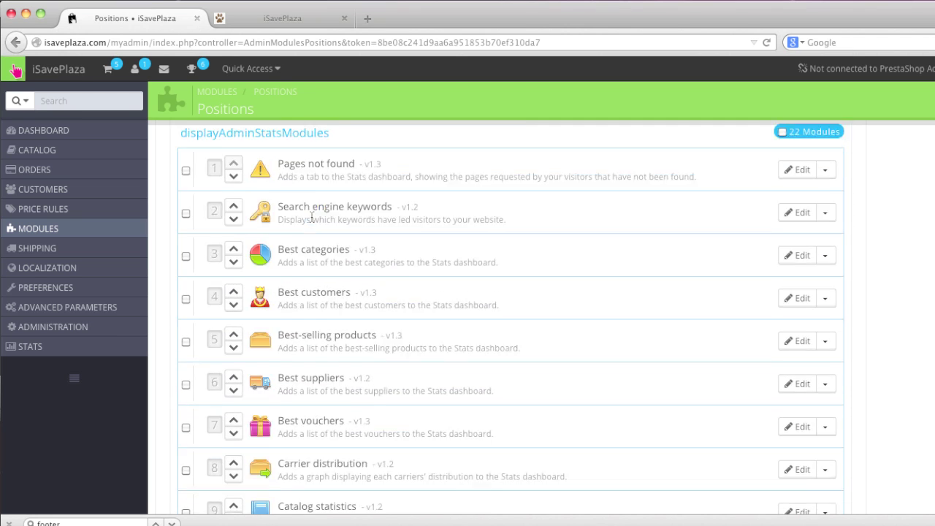
pyautogui.scroll(-16, 312, 219)
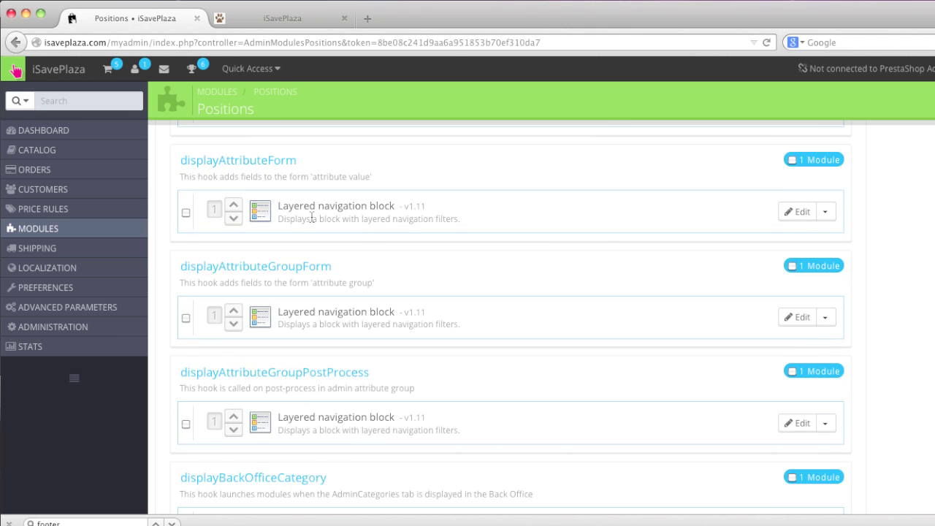
pyautogui.scroll(-4, 312, 217)
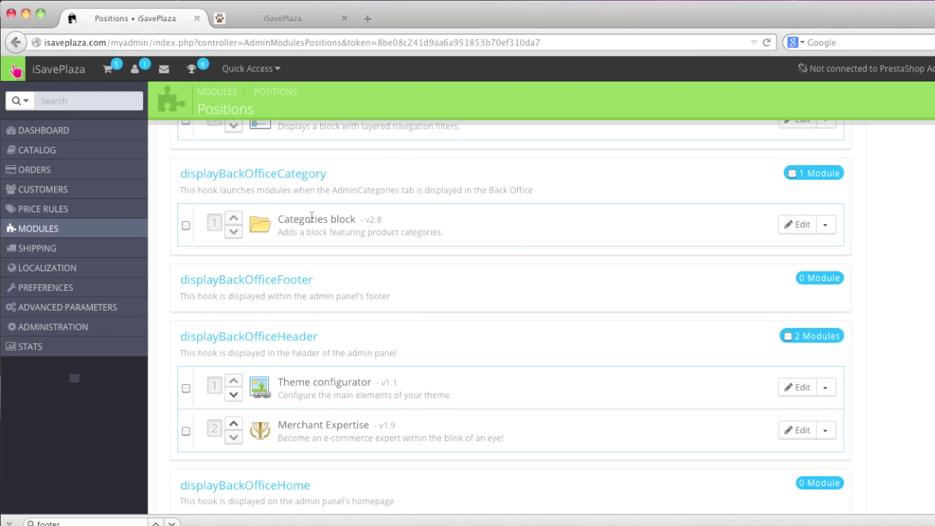
# - Search the page for 'footer' and step through the matches to the displayFooter hook
pyautogui.press('super+f')
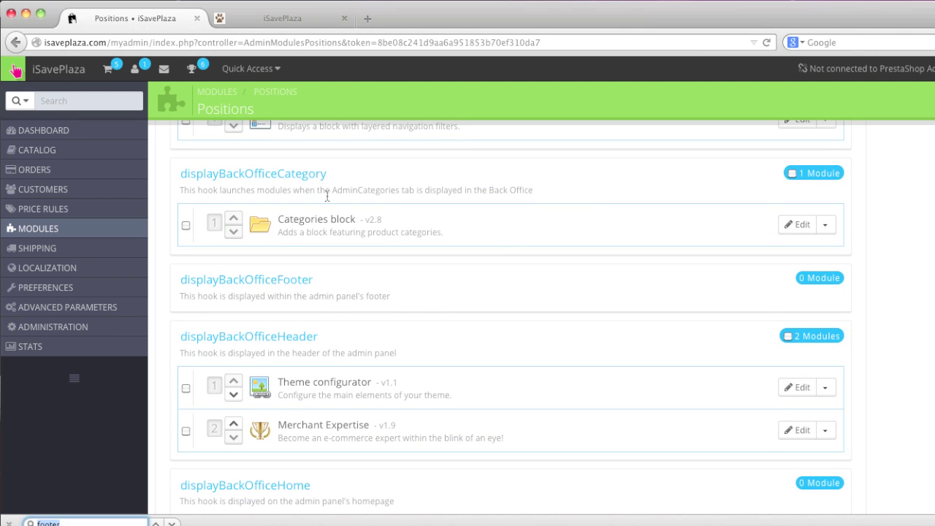
pyautogui.press('Return')
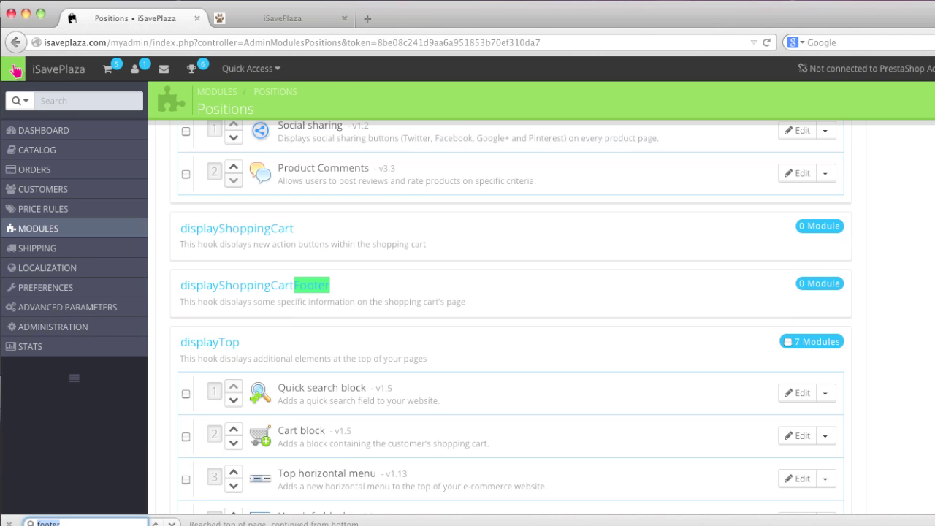
pyautogui.press('Return')
pyautogui.press('Return')
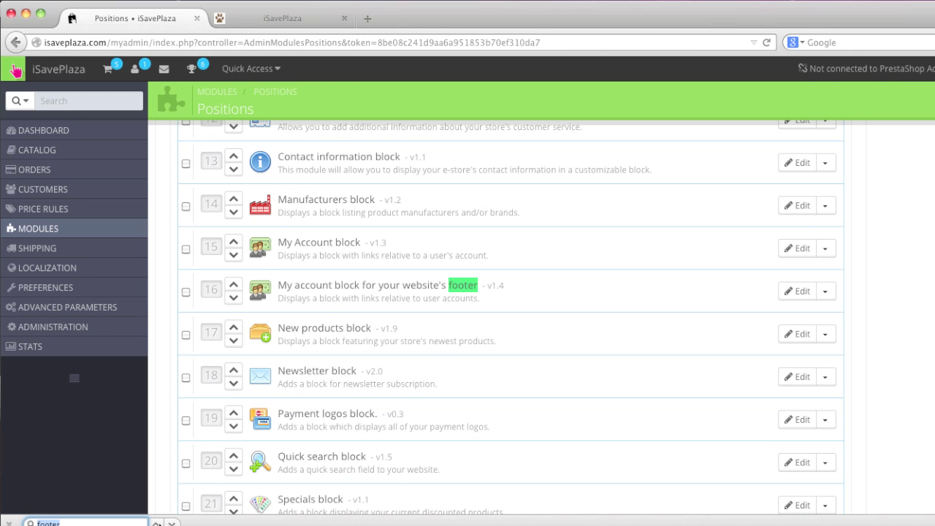
pyautogui.press('Return')
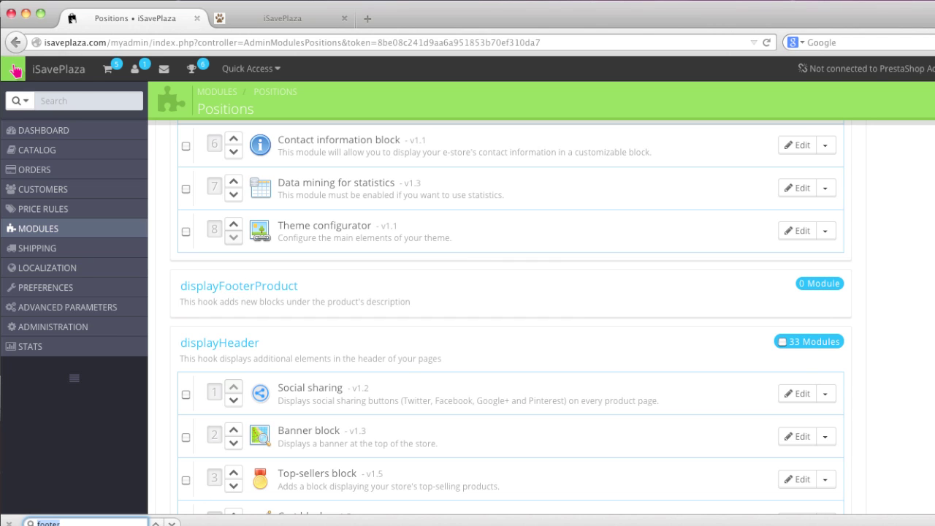
pyautogui.press('Return')
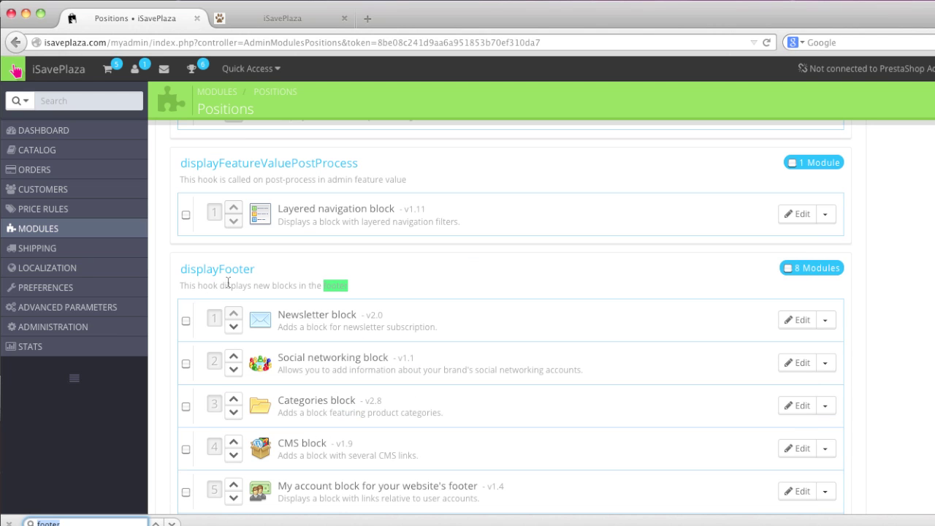
pyautogui.scroll(-3, 324, 355)
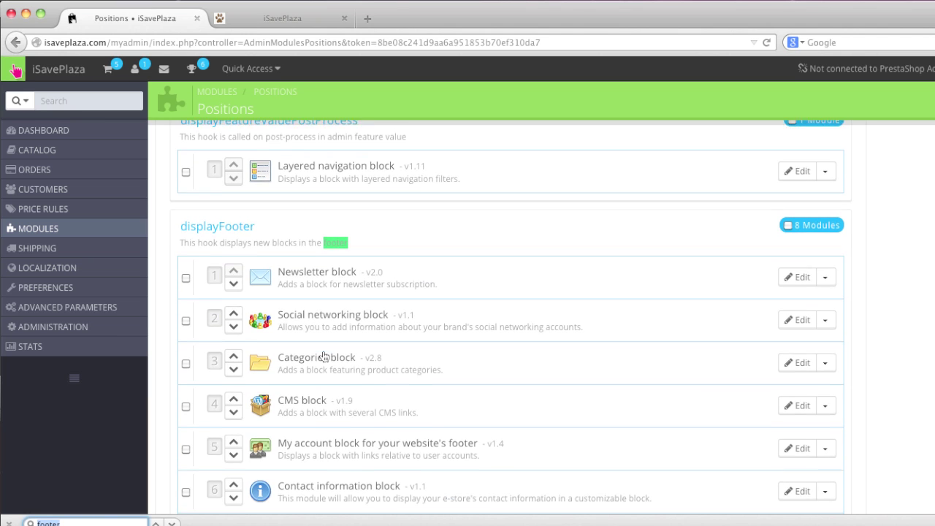
# - Compare the displayFooter module order against the blocks in the live storefront footer
pyautogui.click(279, 18)
pyautogui.scroll(-20, 319, 254)
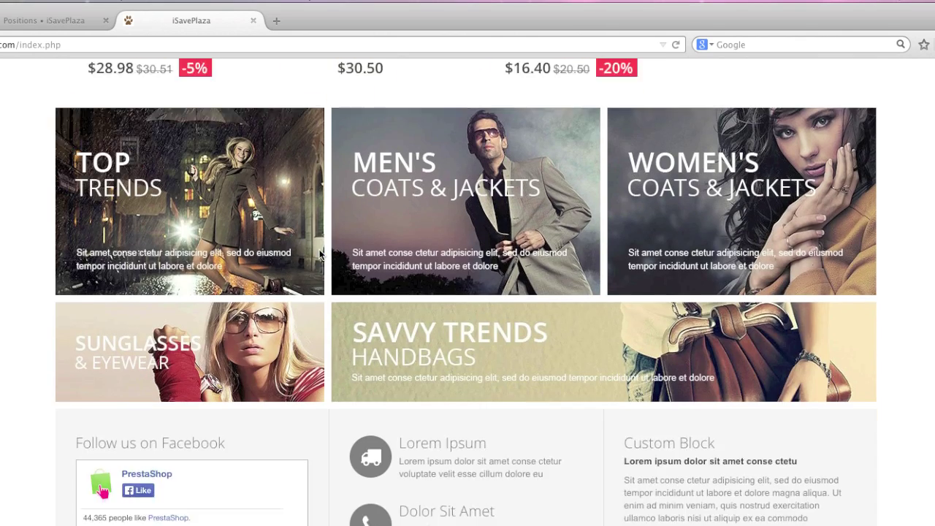
pyautogui.scroll(-3, 319, 254)
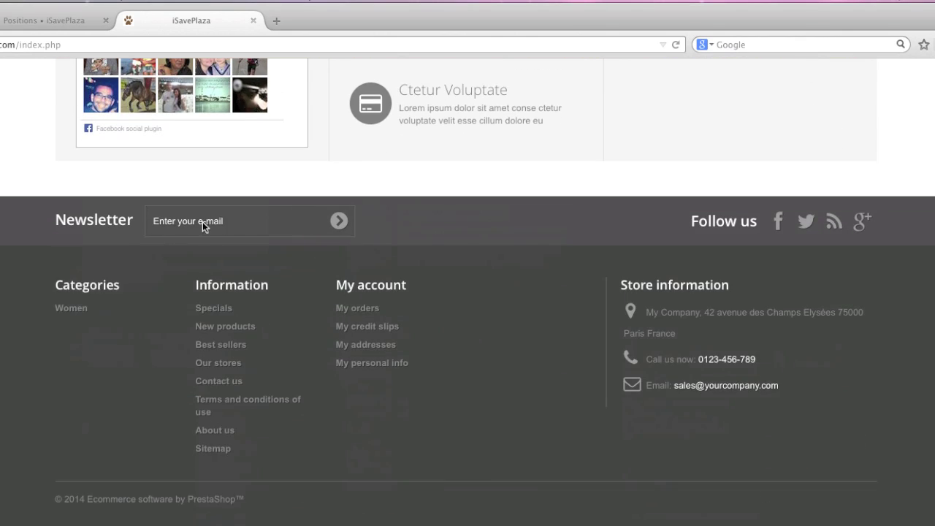
pyautogui.click(75, 27)
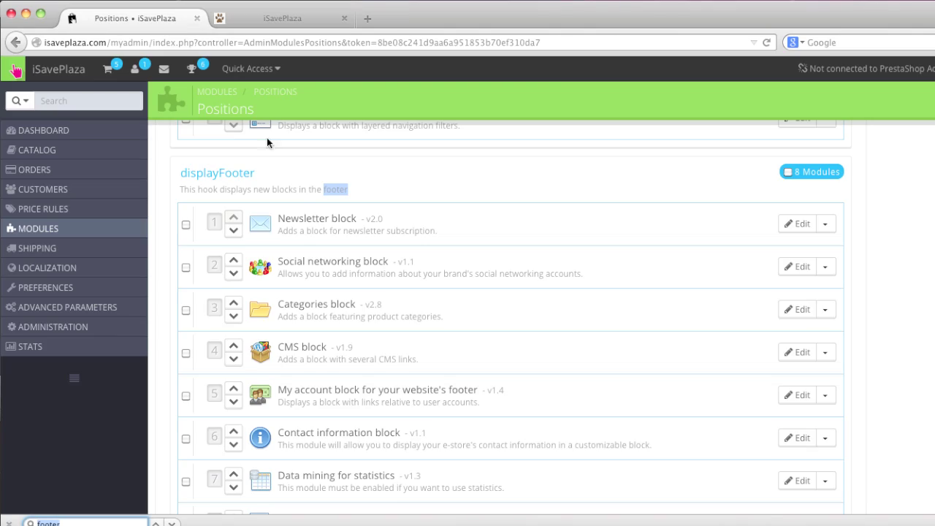
pyautogui.click(276, 21)
pyautogui.scroll(1, 288, 245)
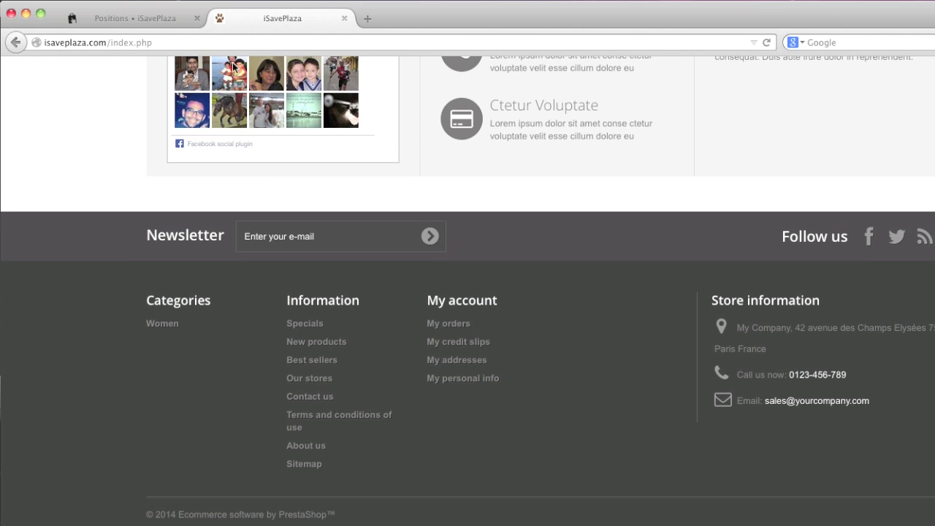
pyautogui.click(183, 23)
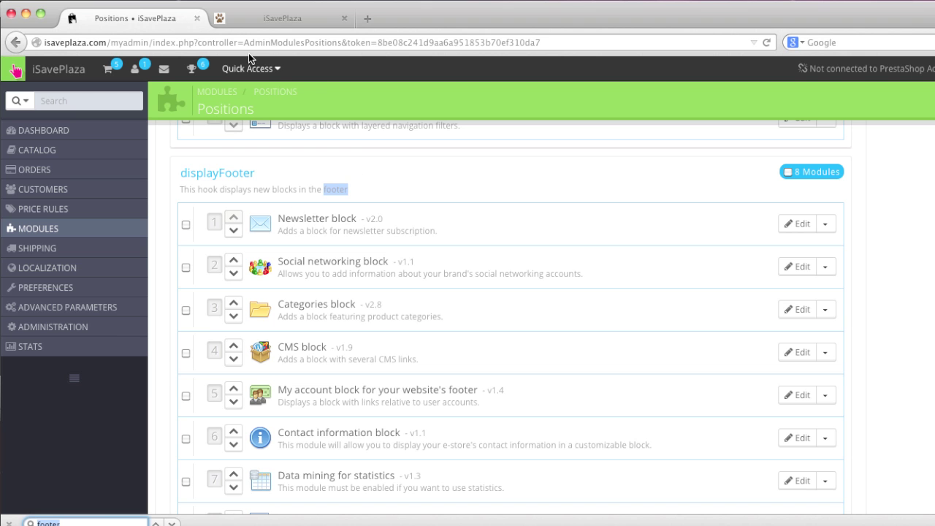
pyautogui.click(266, 21)
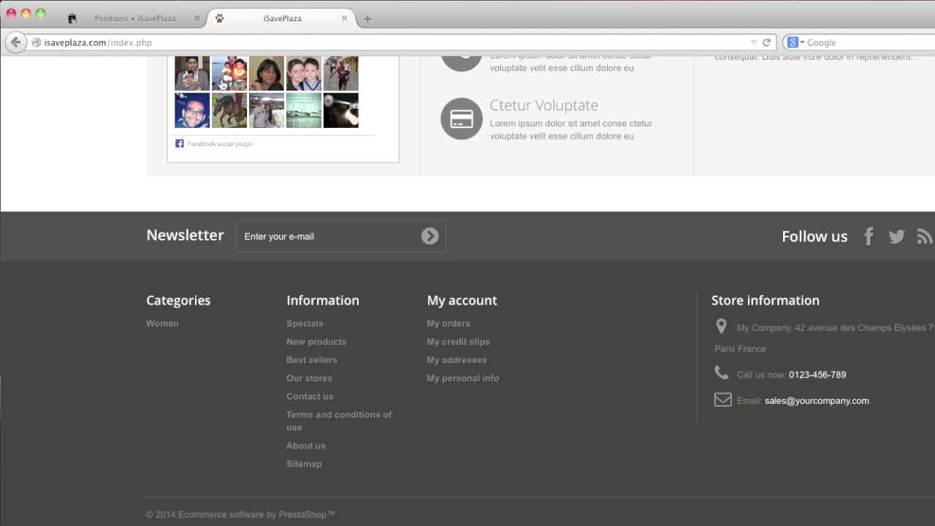
pyautogui.click(158, 20)
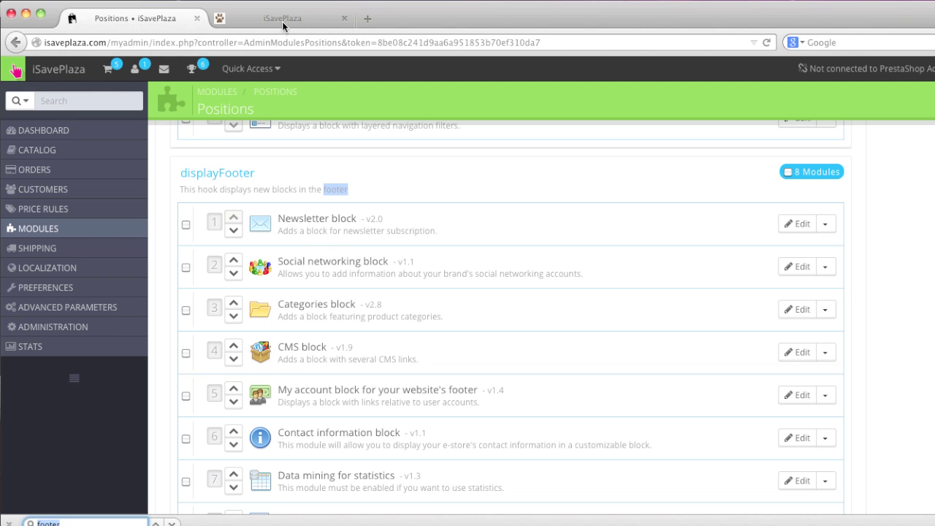
pyautogui.click(282, 20)
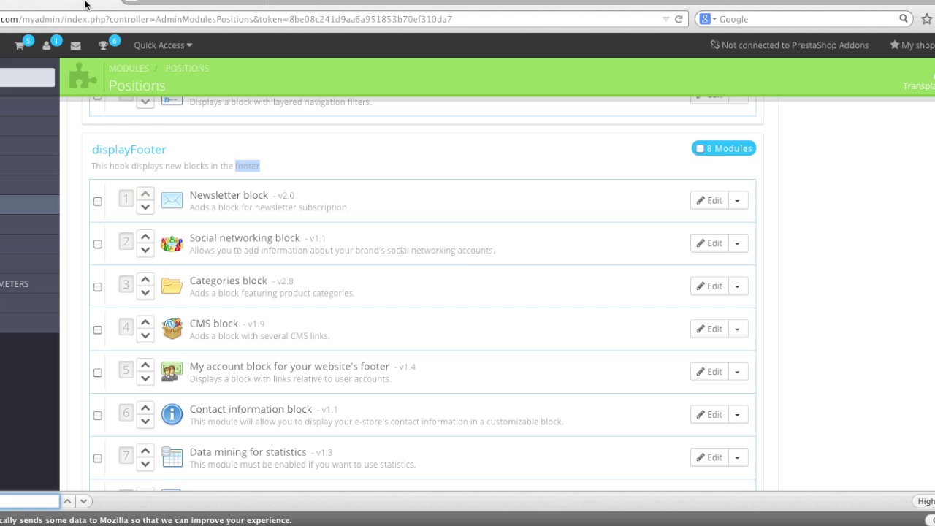
pyautogui.click(128, 2)
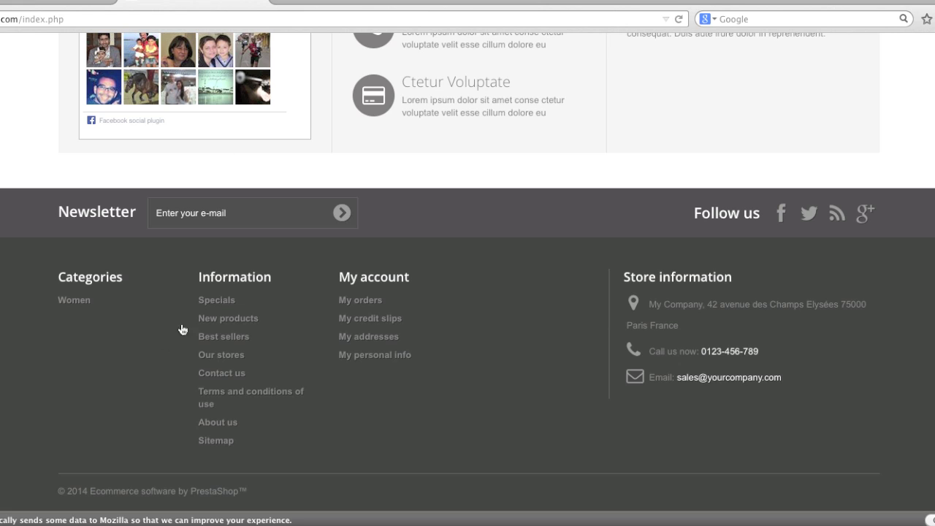
pyautogui.click(197, 3)
pyautogui.click(110, 3)
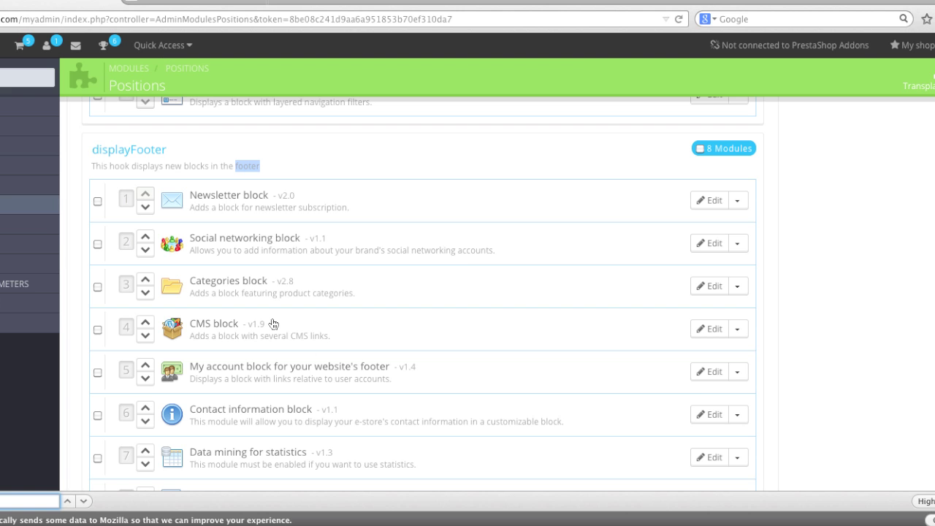
# - Scroll further through displayFooter's modules and the shop footer, ending on Positions
pyautogui.scroll(-1, 283, 350)
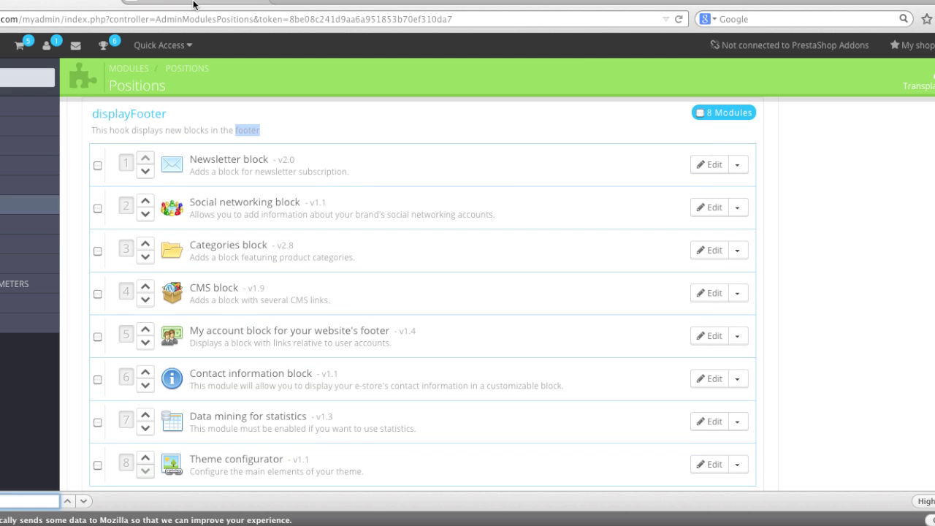
pyautogui.click(193, 5)
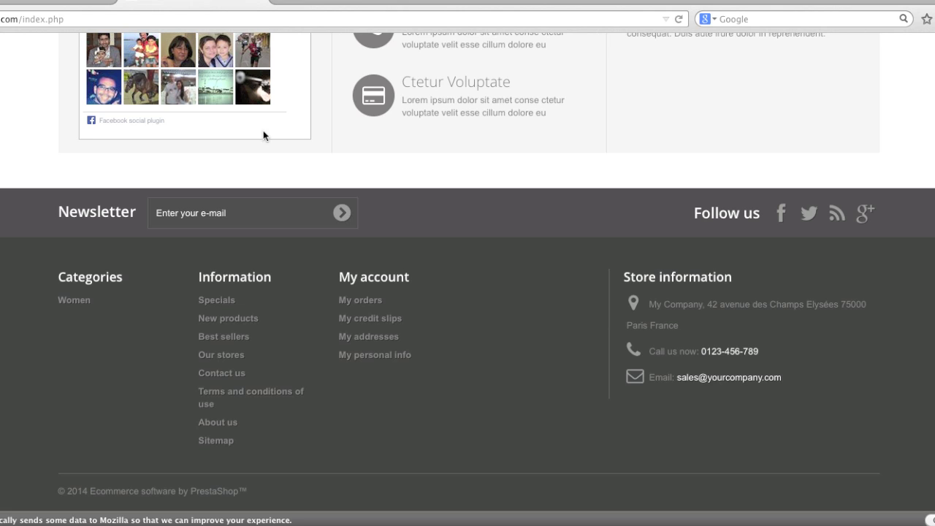
pyautogui.click(102, 4)
pyautogui.scroll(-1, 307, 292)
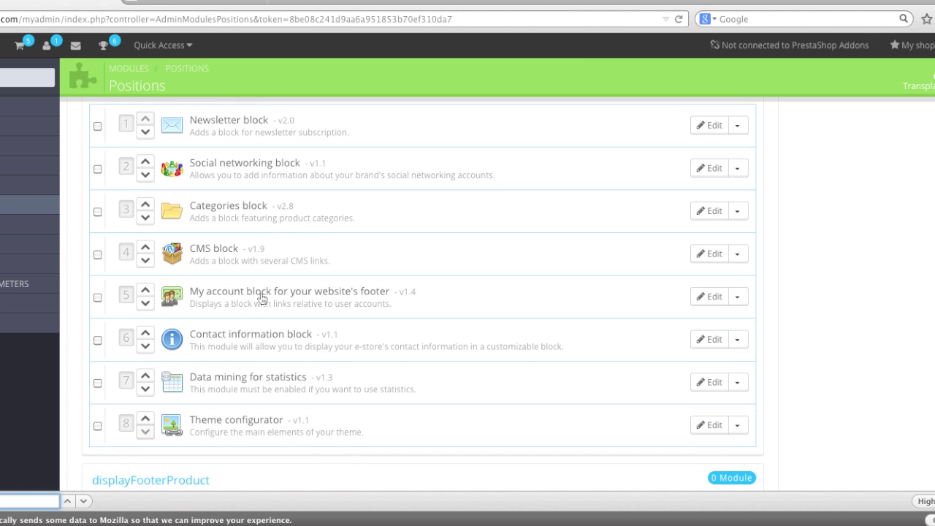
pyautogui.click(219, 6)
pyautogui.scroll(-1, 650, 316)
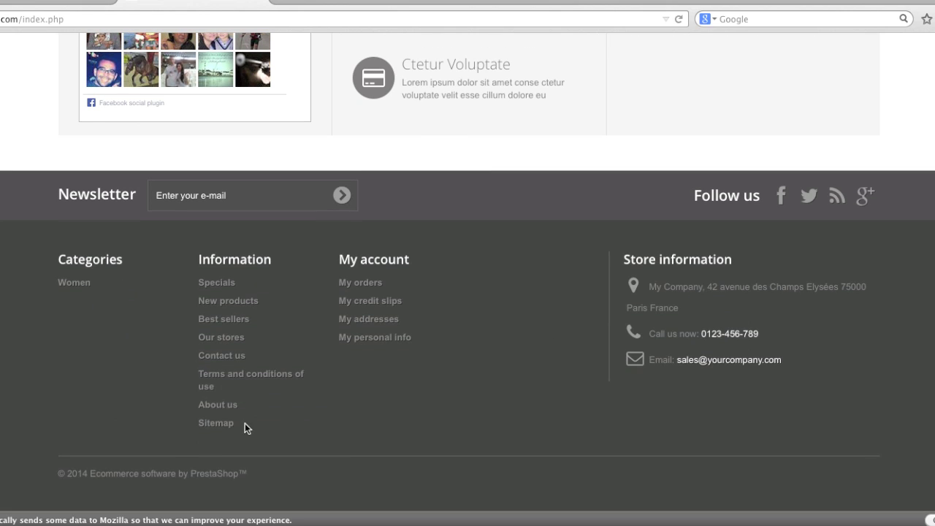
pyautogui.scroll(1, 651, 316)
pyautogui.hotkey('ctrl', 'shift', 'Tab')
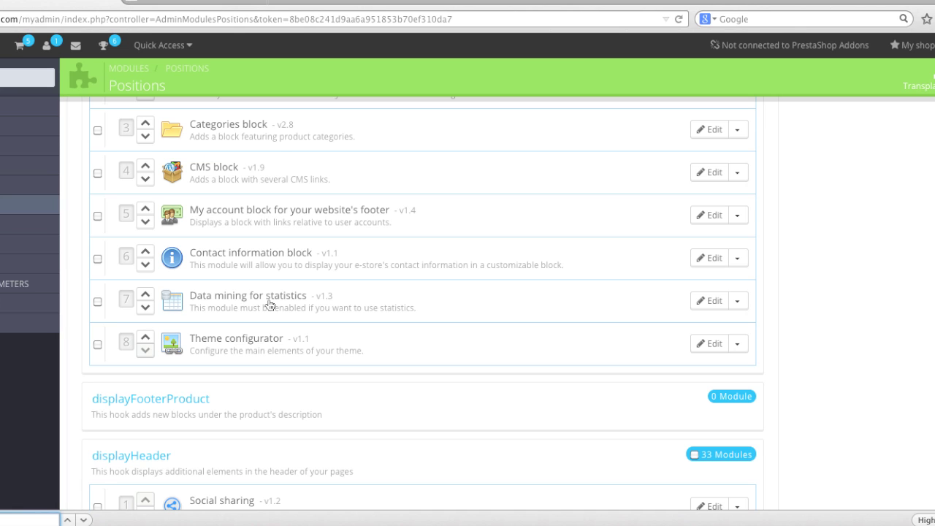
pyautogui.scroll(1, 269, 311)
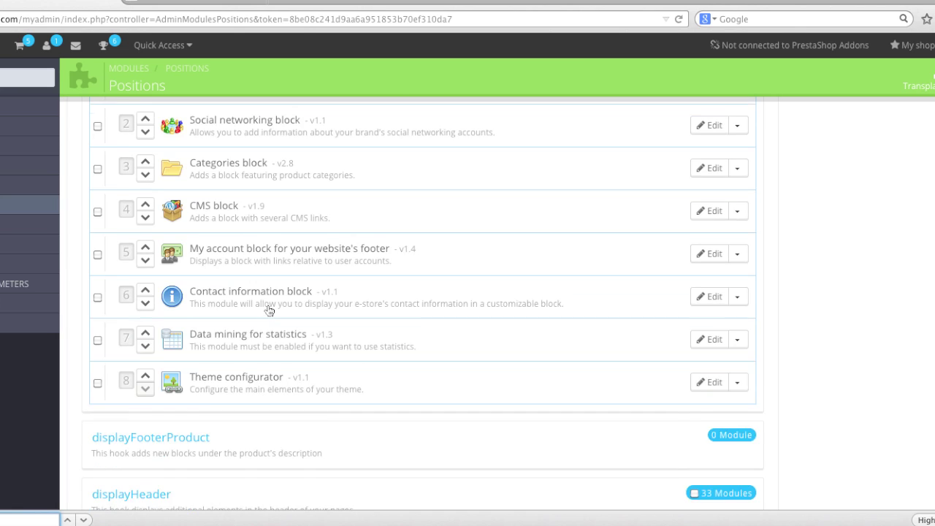
pyautogui.scroll(3, 268, 310)
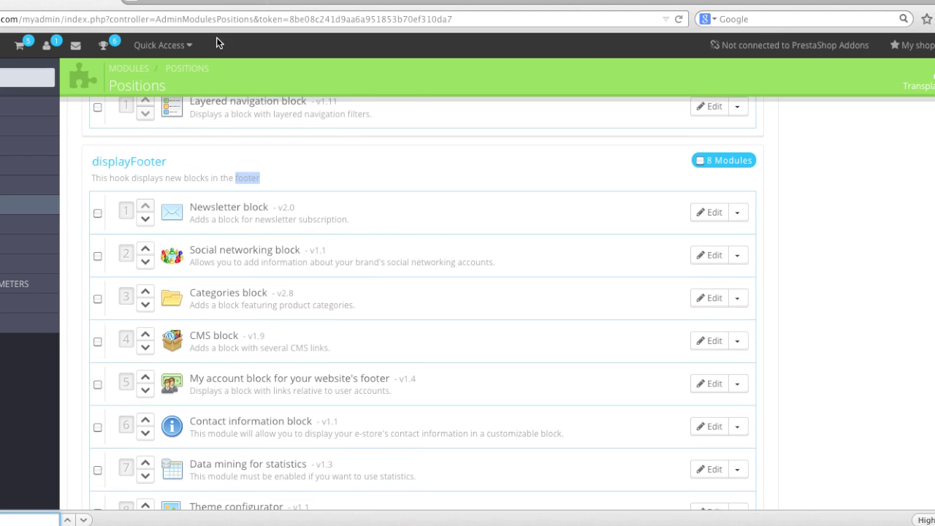
pyautogui.click(196, 5)
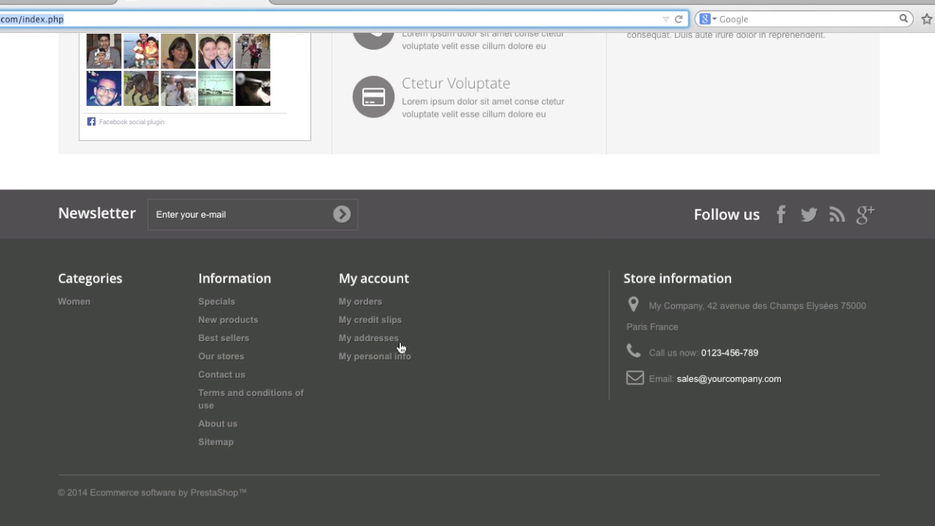
pyautogui.click(73, 4)
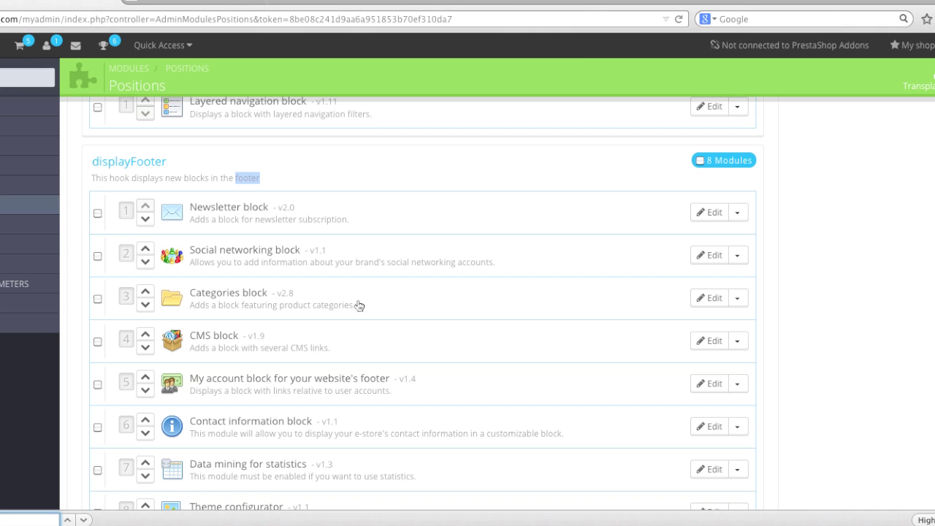
pyautogui.scroll(-1, 249, 227)
pyautogui.moveTo(249, 206); pyautogui.dragTo(261, 246)
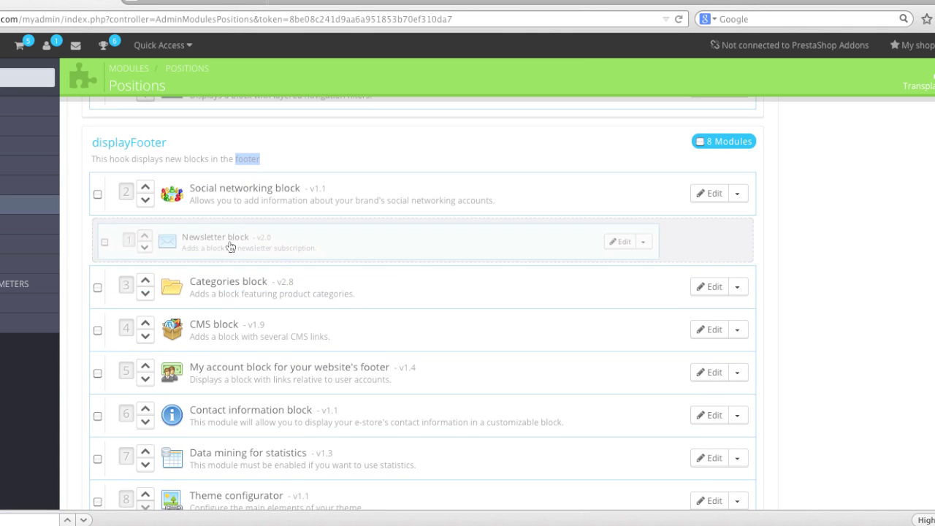
pyautogui.click(196, 5)
pyautogui.click(678, 19)
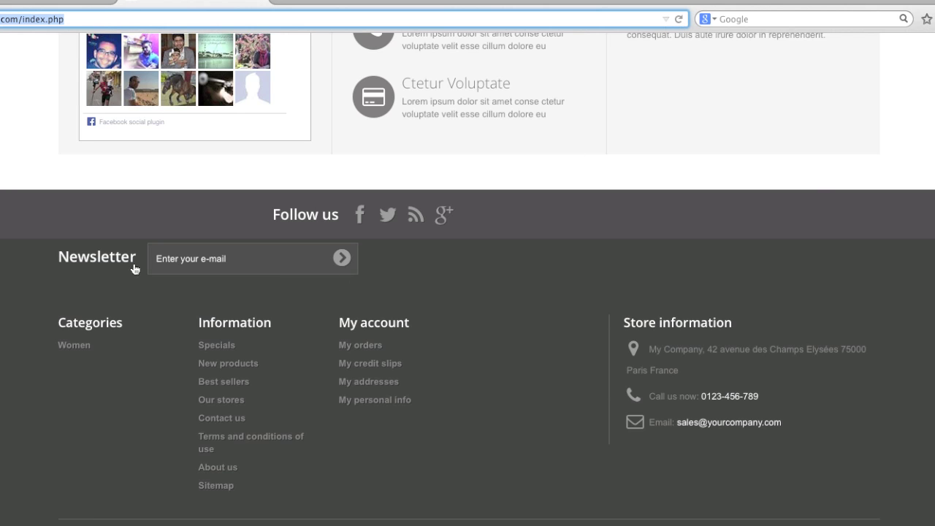
pyautogui.click(59, 4)
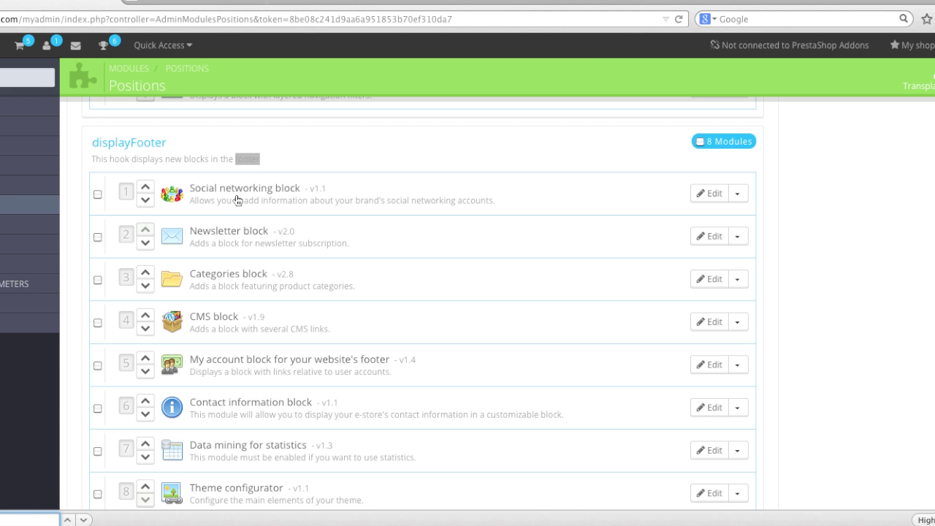
pyautogui.moveTo(234, 232); pyautogui.dragTo(228, 199)
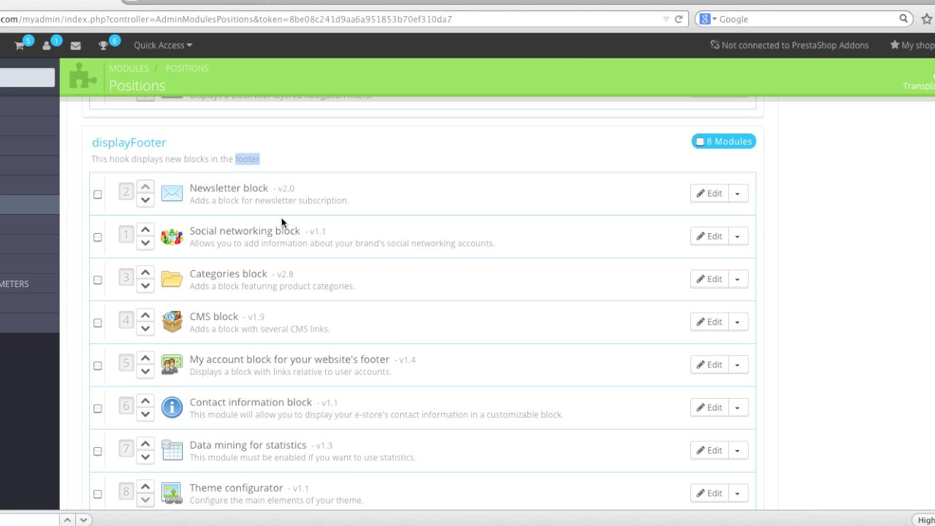
pyautogui.click(208, 7)
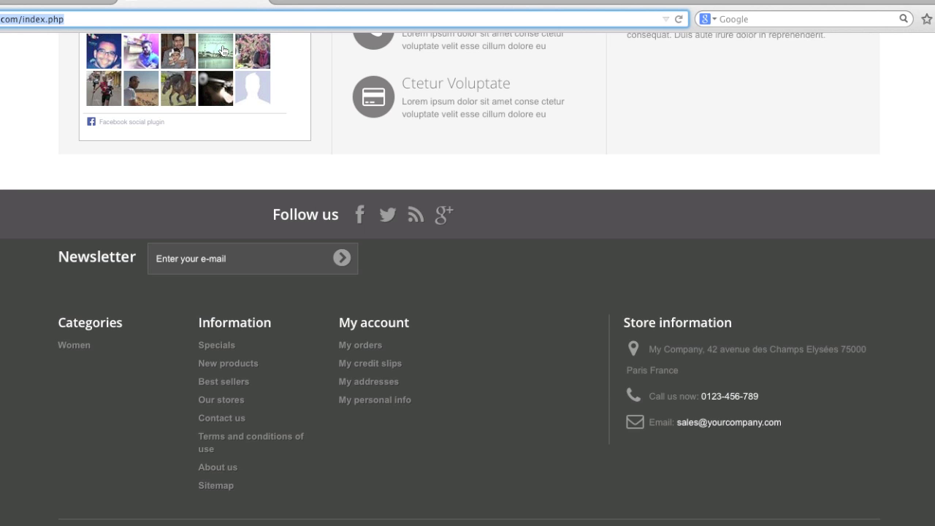
pyautogui.click(680, 19)
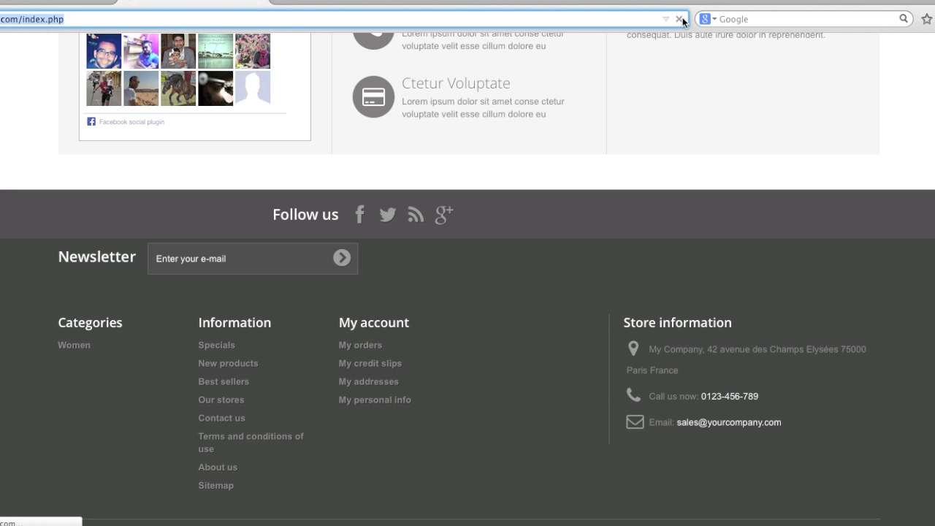
pyautogui.hotkey('ctrl', 'shift', 'Tab')
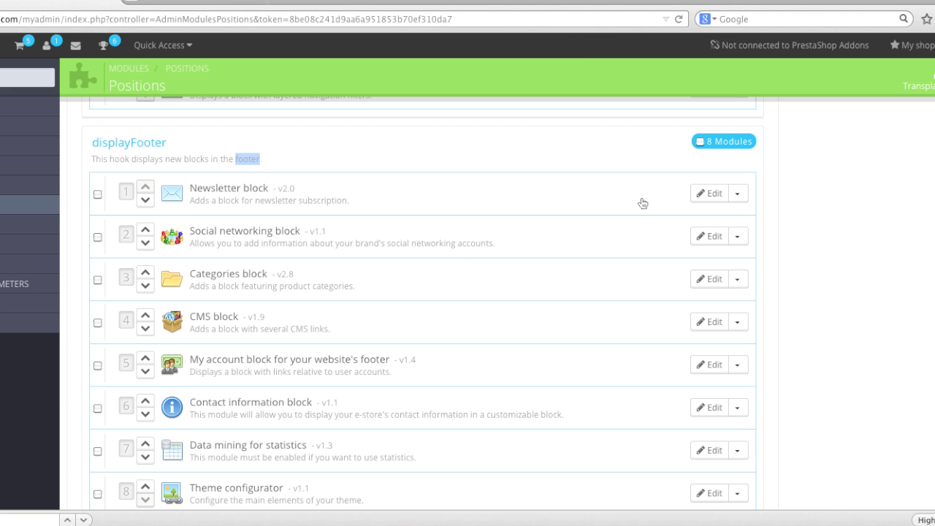
# - Unhook the Newsletter block from displayFooter and check that the storefront footer no longer shows it
pyautogui.click(740, 194)
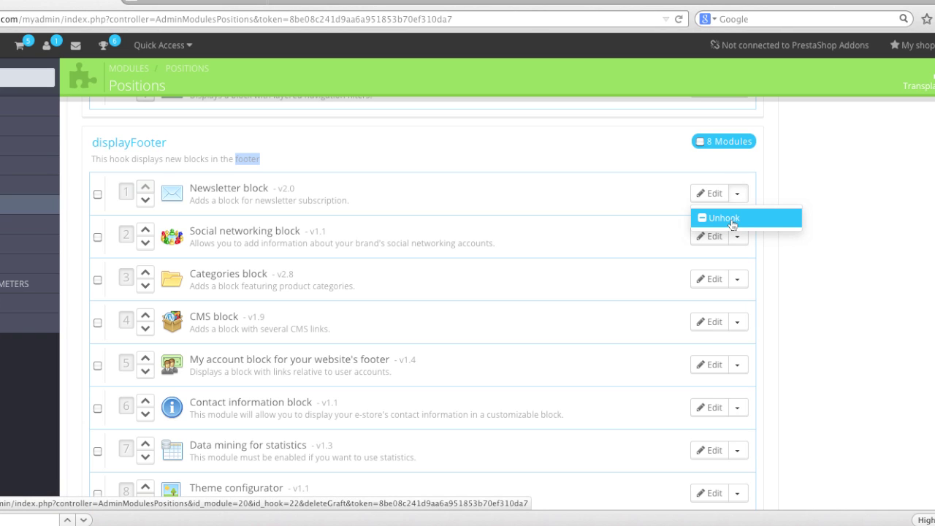
pyautogui.click(733, 218)
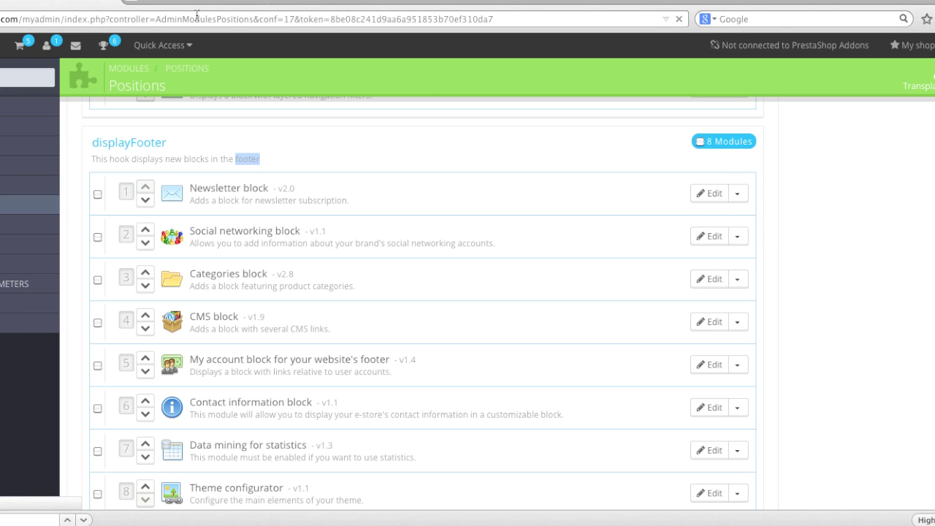
pyautogui.moveTo(196, 16); pyautogui.dragTo(238, 16)
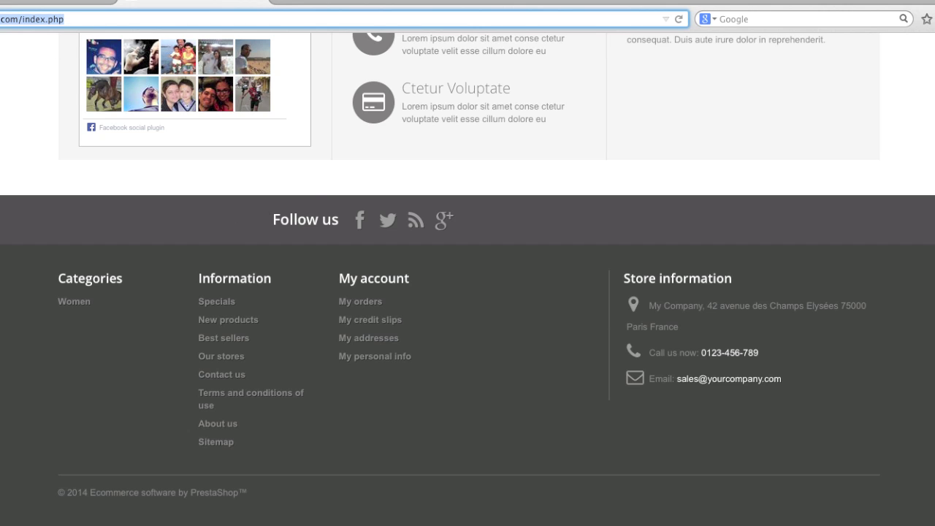
pyautogui.click(58, 2)
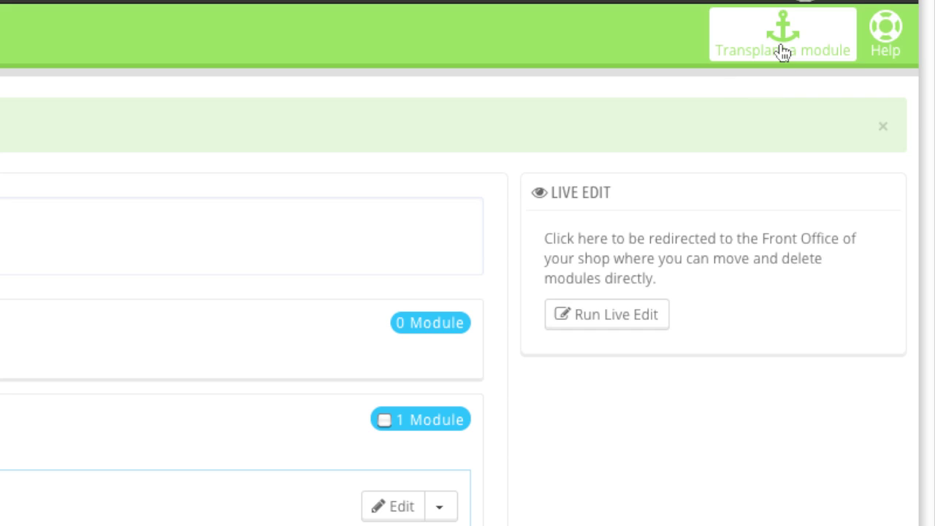
# - Transplant the Newsletter block module onto the displayFooter (Footer) hook
pyautogui.click(783, 51)
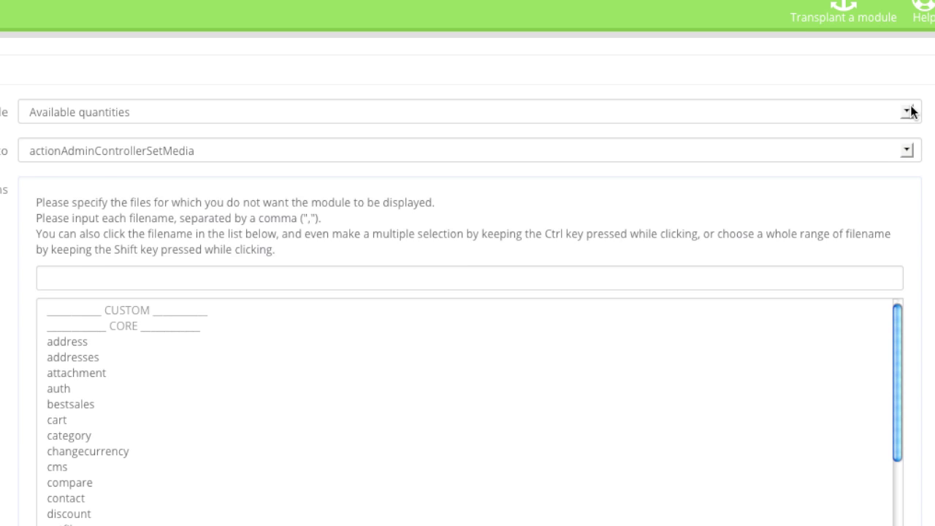
pyautogui.click(891, 177)
pyautogui.scroll(-10, 795, 243)
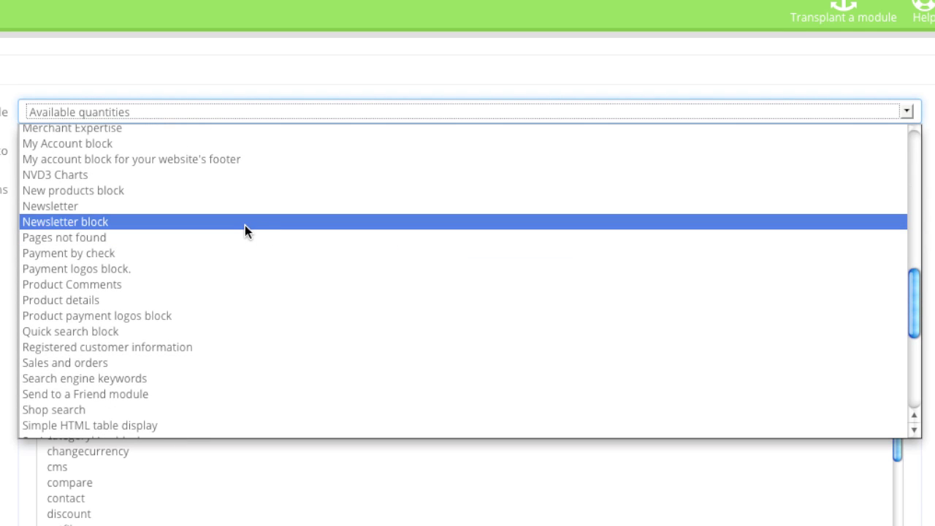
pyautogui.click(244, 229)
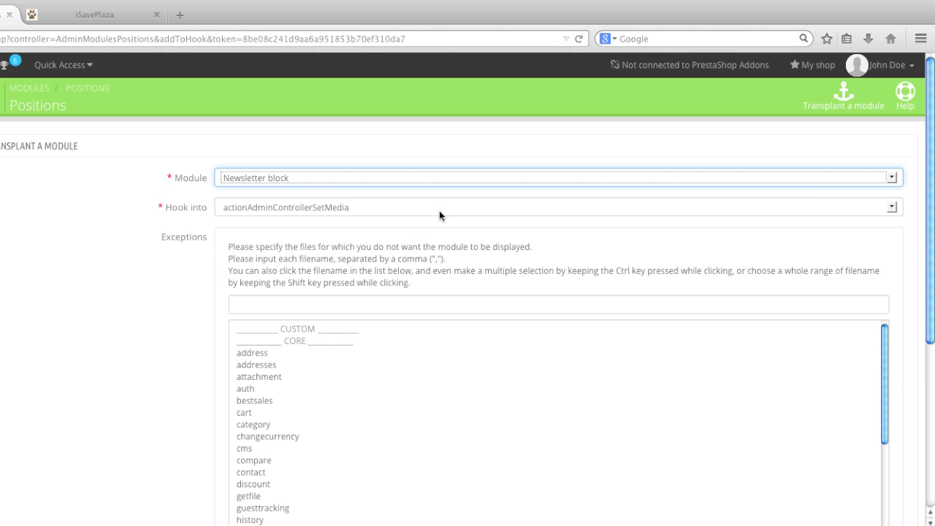
pyautogui.click(307, 152)
pyautogui.scroll(-15, 426, 253)
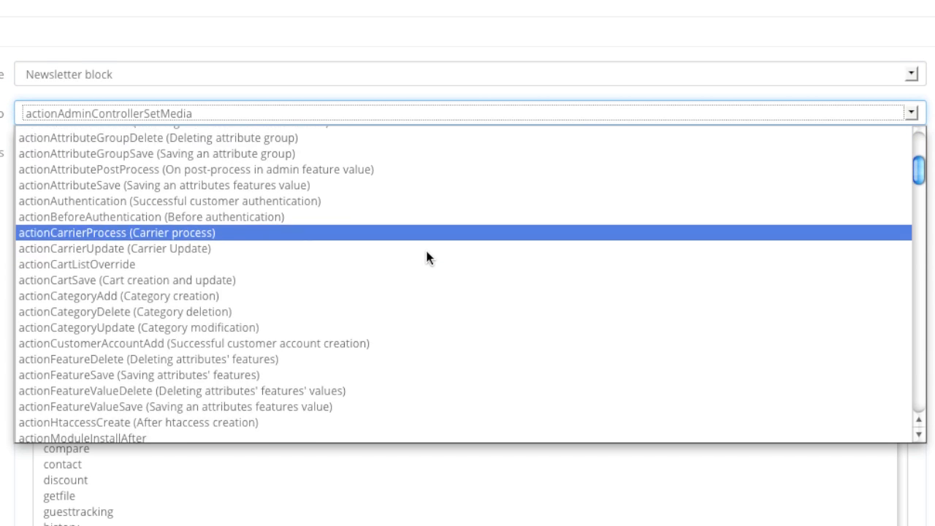
pyautogui.scroll(-20, 427, 252)
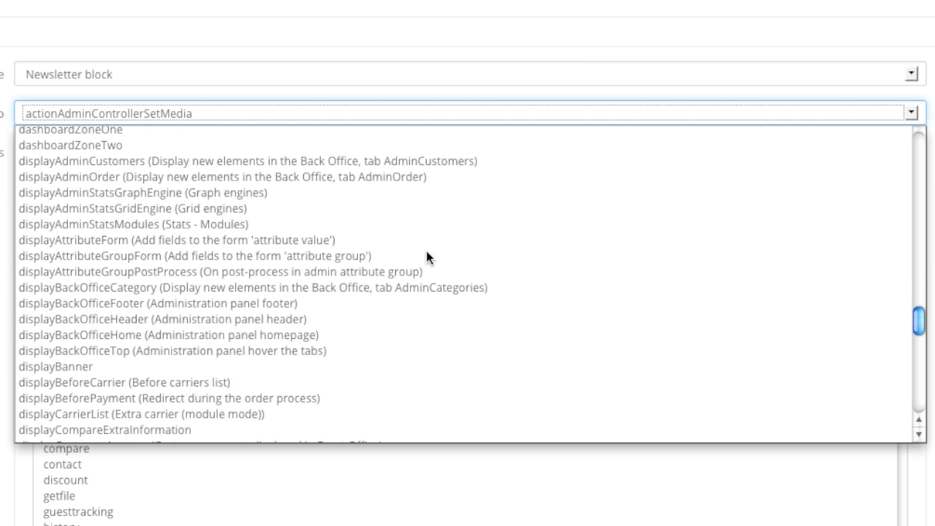
pyautogui.scroll(-5, 427, 252)
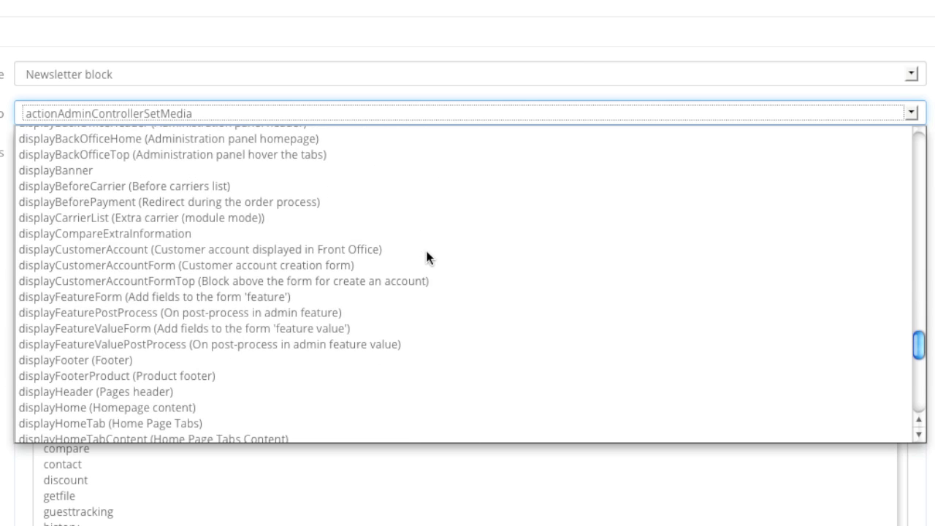
pyautogui.click(170, 360)
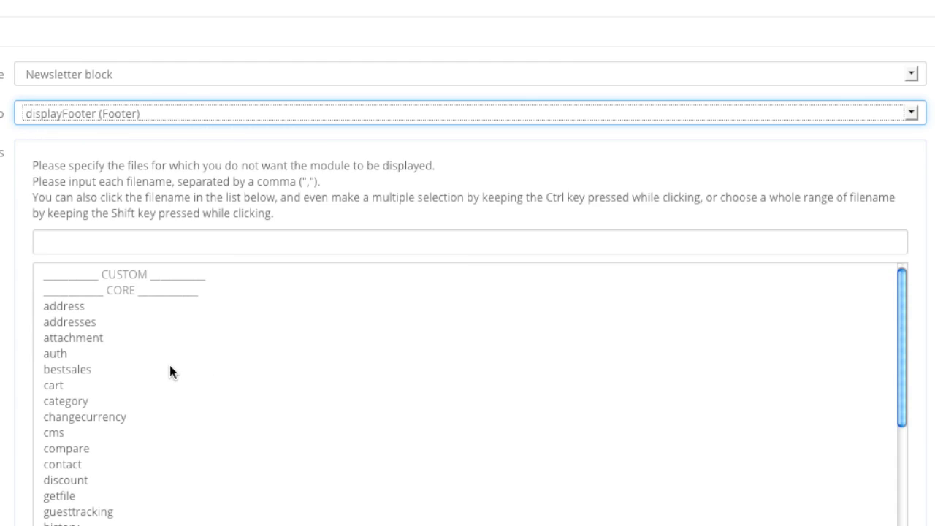
# - Set 'category' as the only page exception, save the transplant, and view the storefront
pyautogui.scroll(-1, 195, 376)
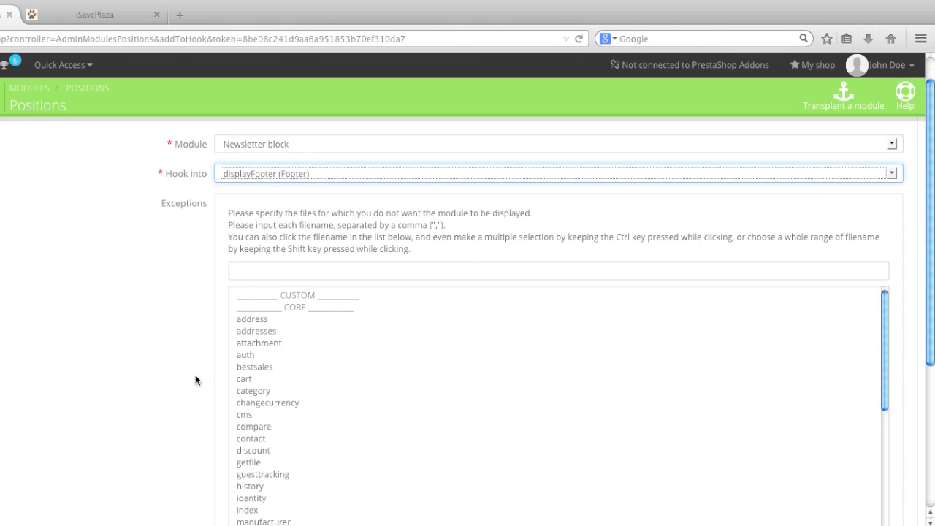
pyautogui.scroll(-1, 203, 375)
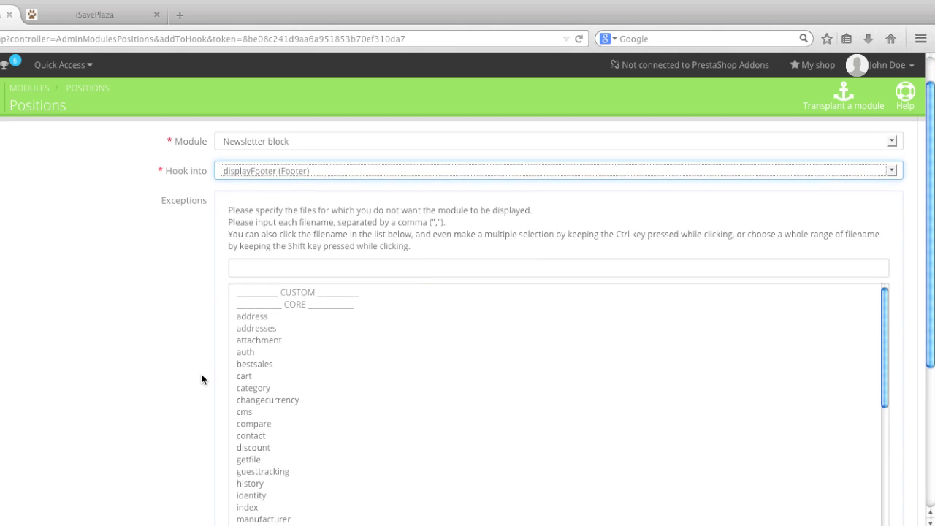
pyautogui.scroll(-1, 202, 379)
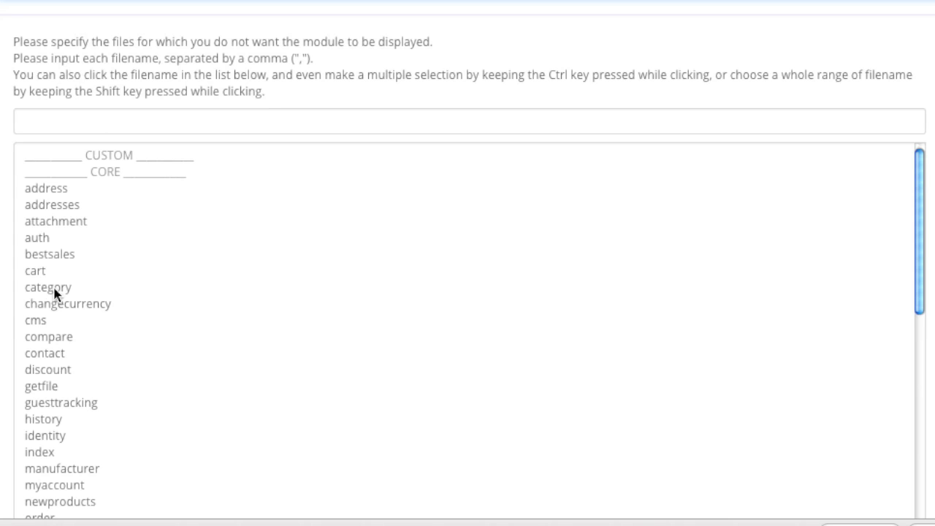
pyautogui.click(48, 287)
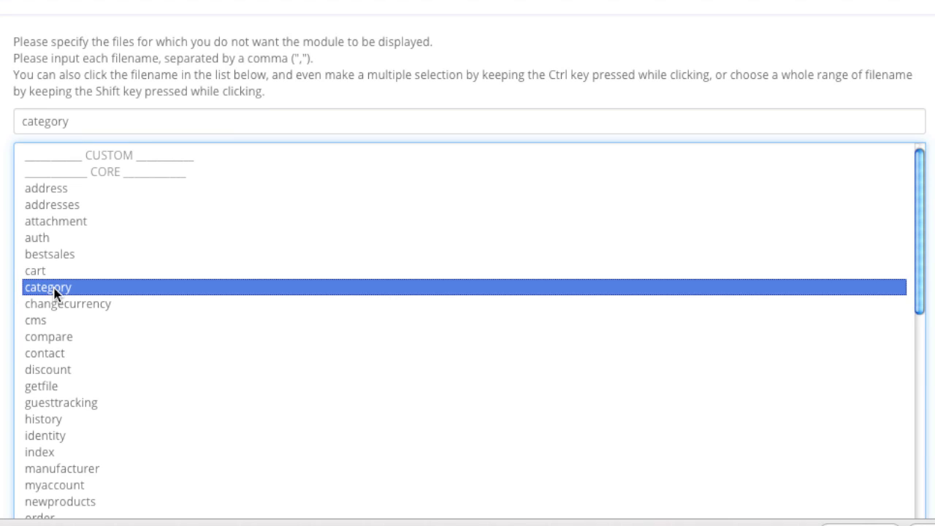
pyautogui.keyDown('ctrl'); pyautogui.click(100, 304); pyautogui.keyUp('ctrl')
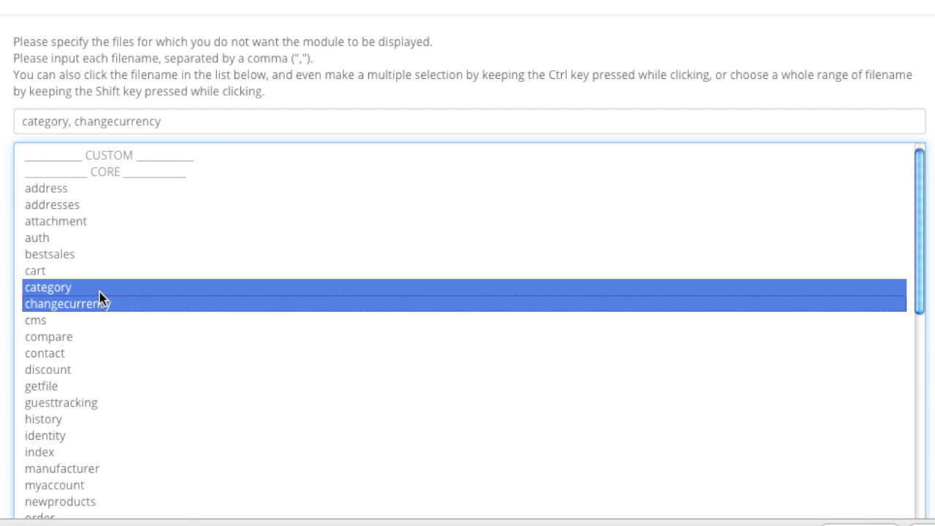
pyautogui.click(100, 293)
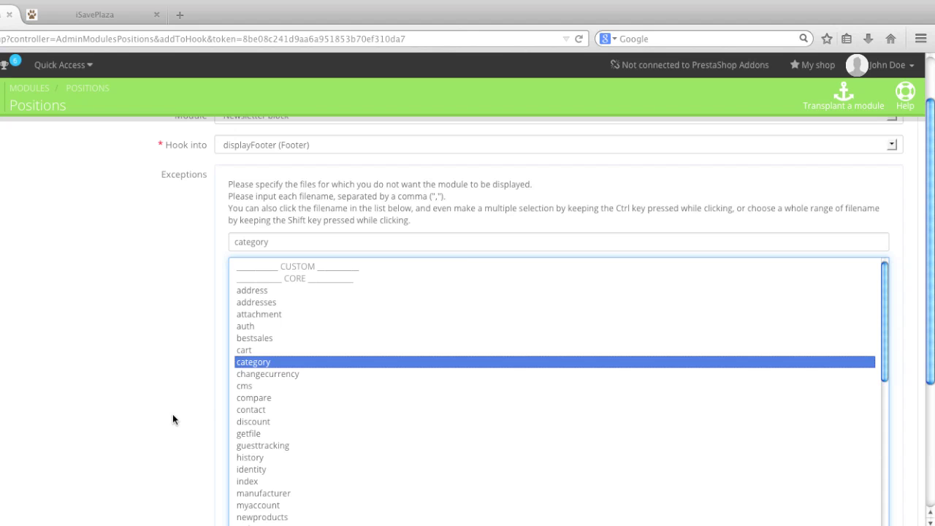
pyautogui.scroll(-3, 173, 413)
pyautogui.scroll(-1, 174, 418)
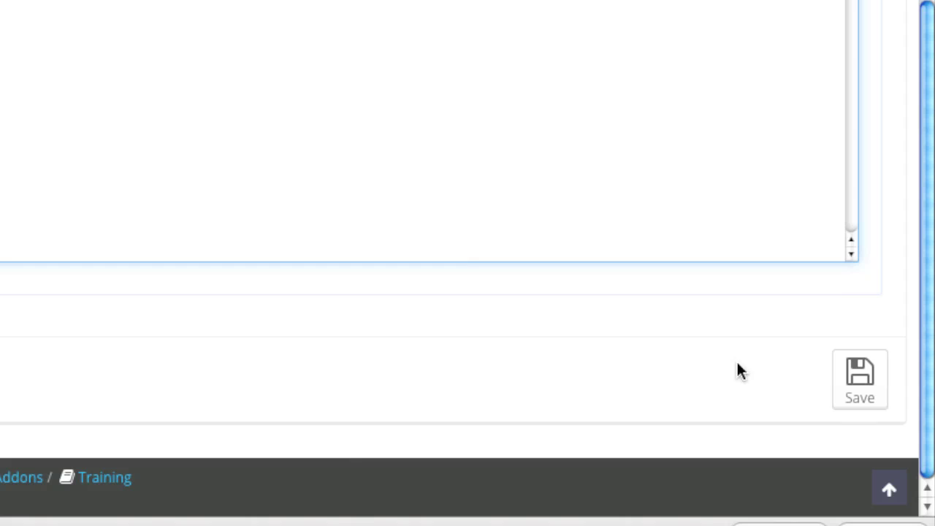
pyautogui.click(860, 377)
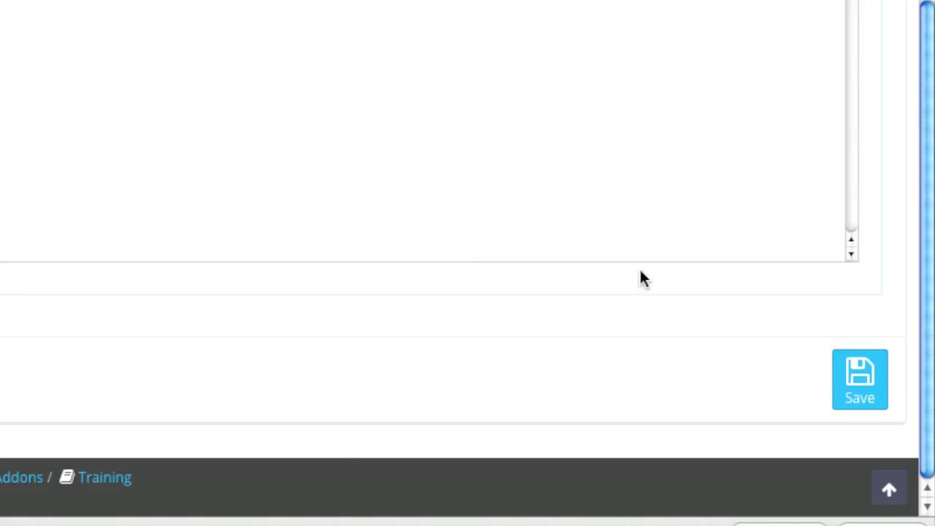
pyautogui.click(109, 24)
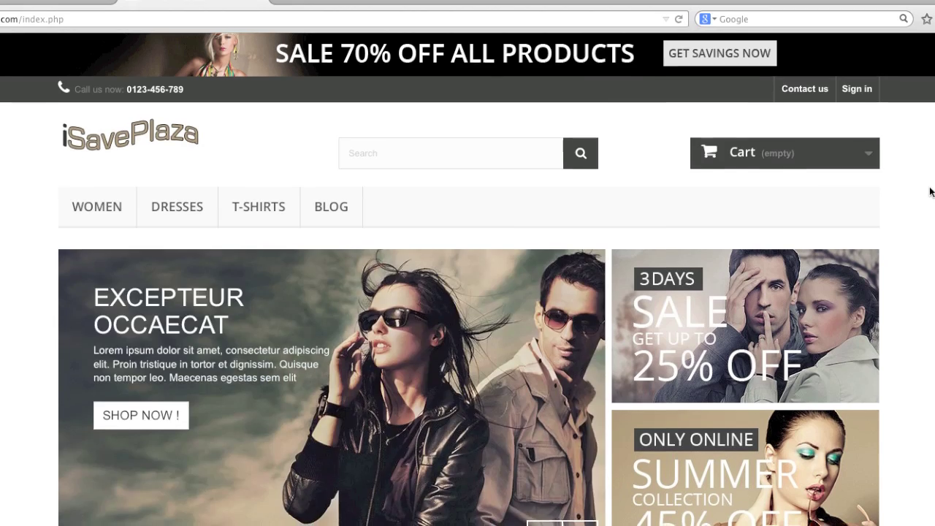
# - Drag Newsletter block to the top of displayFooter and reload the storefront to check the footer
pyautogui.scroll(-12, 930, 191)
pyautogui.scroll(-5, 930, 191)
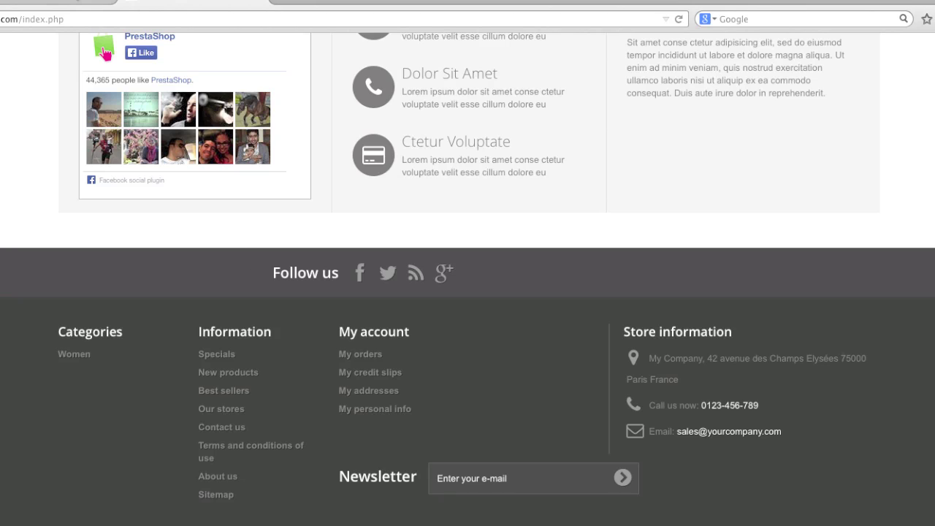
pyautogui.click(77, 3)
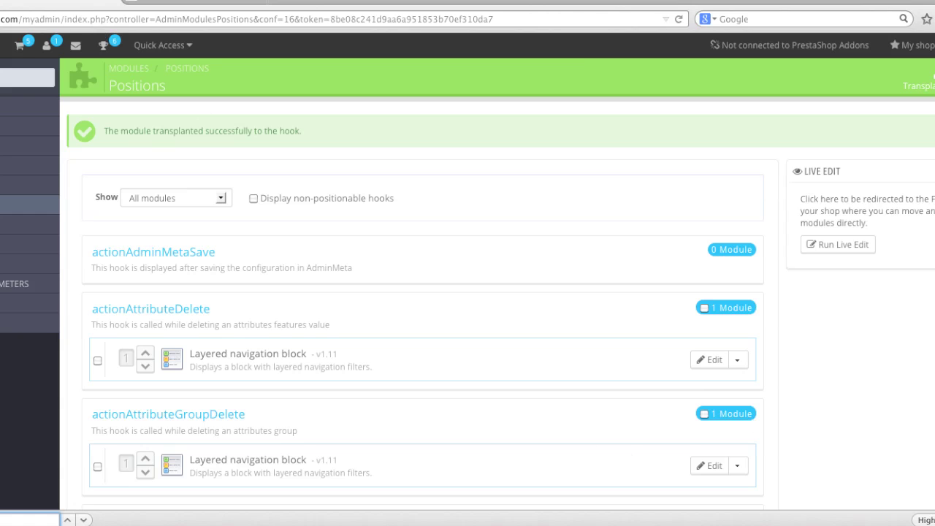
pyautogui.scroll(-20, 424, 303)
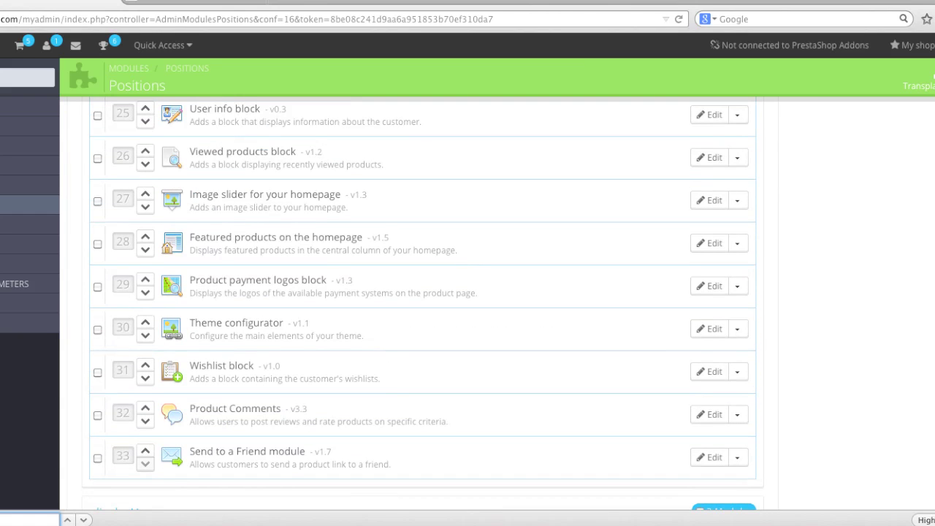
pyautogui.scroll(-10, 280, 406)
pyautogui.scroll(1, 280, 405)
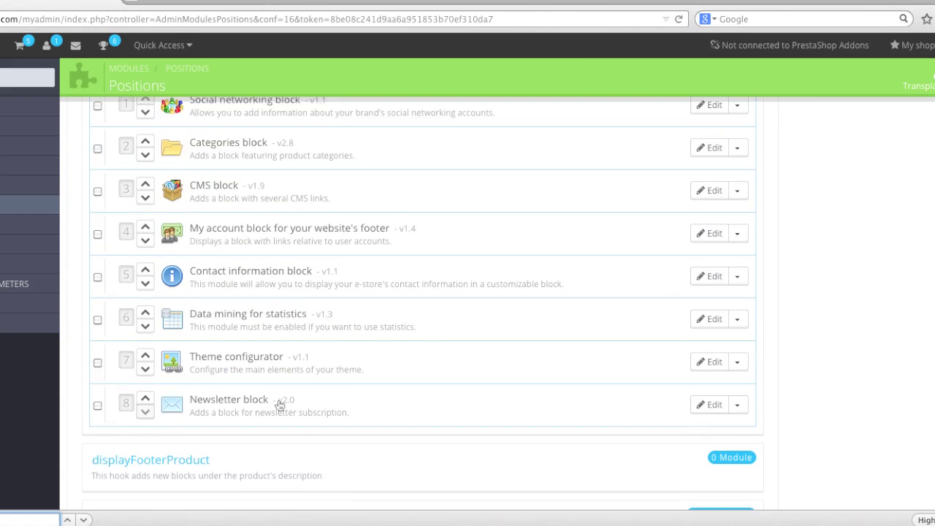
pyautogui.moveTo(275, 409); pyautogui.dragTo(263, 122)
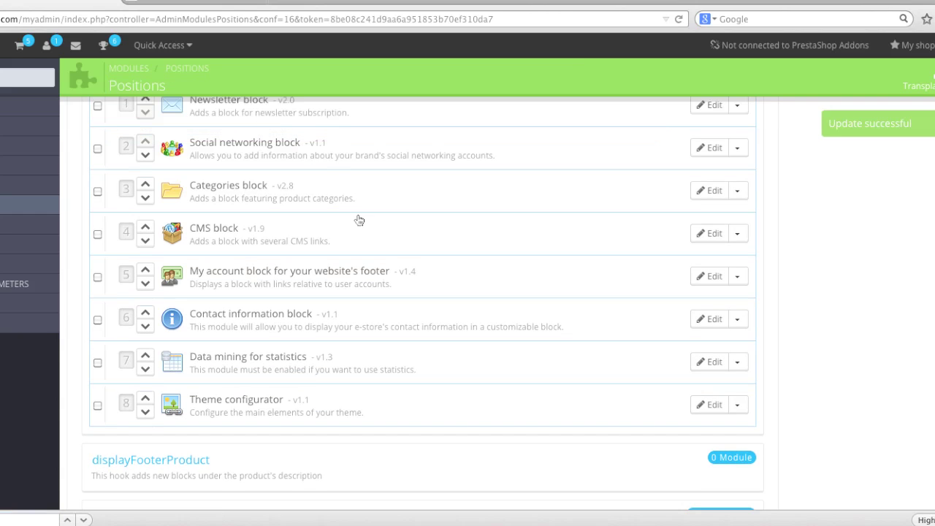
pyautogui.click(207, 6)
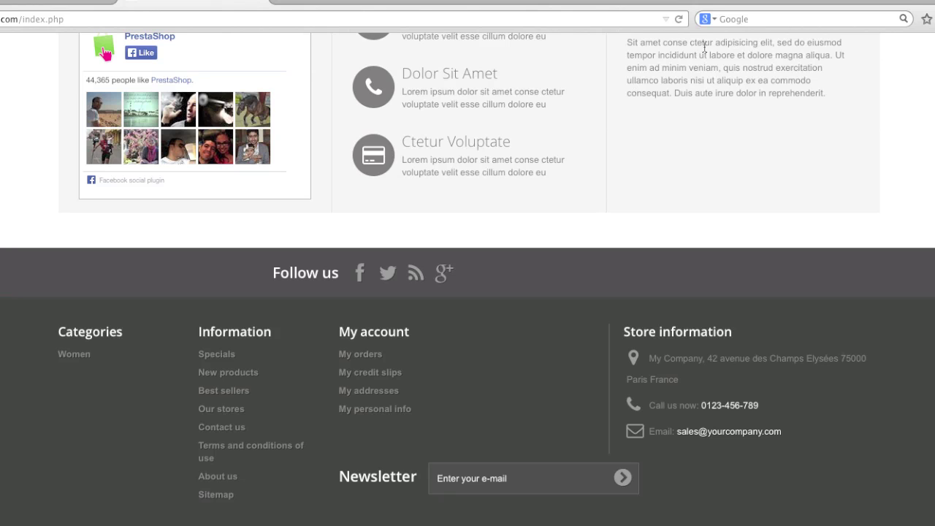
pyautogui.click(679, 22)
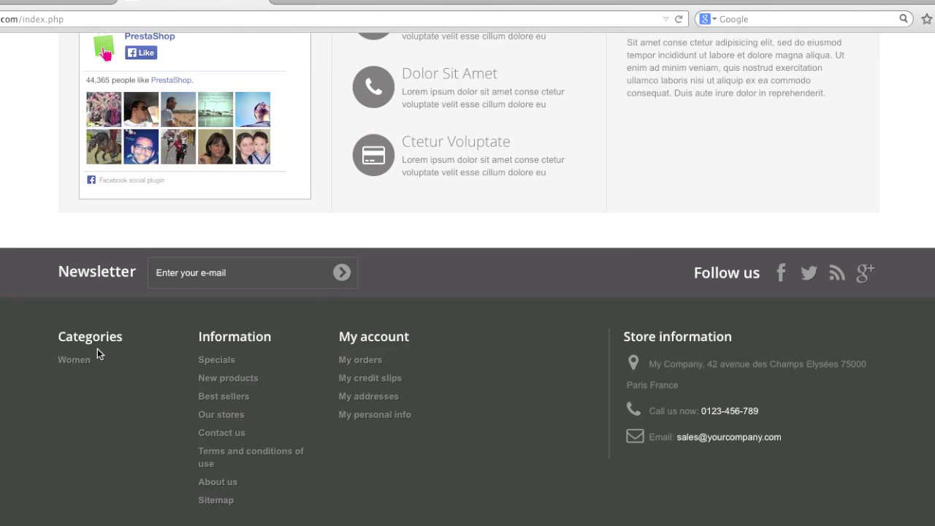
pyautogui.click(72, 361)
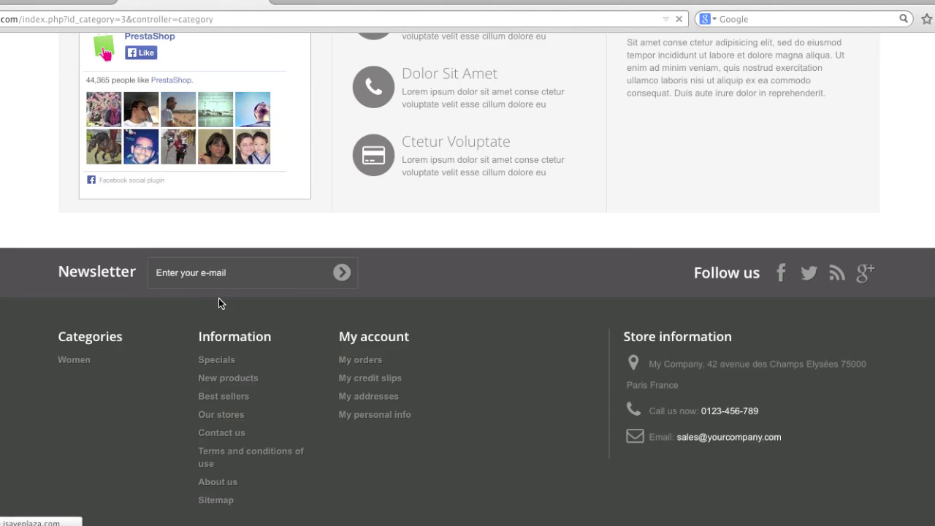
# - Confirm the Women category footer shows Follow us without the Newsletter signup, then return to admin
pyautogui.scroll(-15, 219, 298)
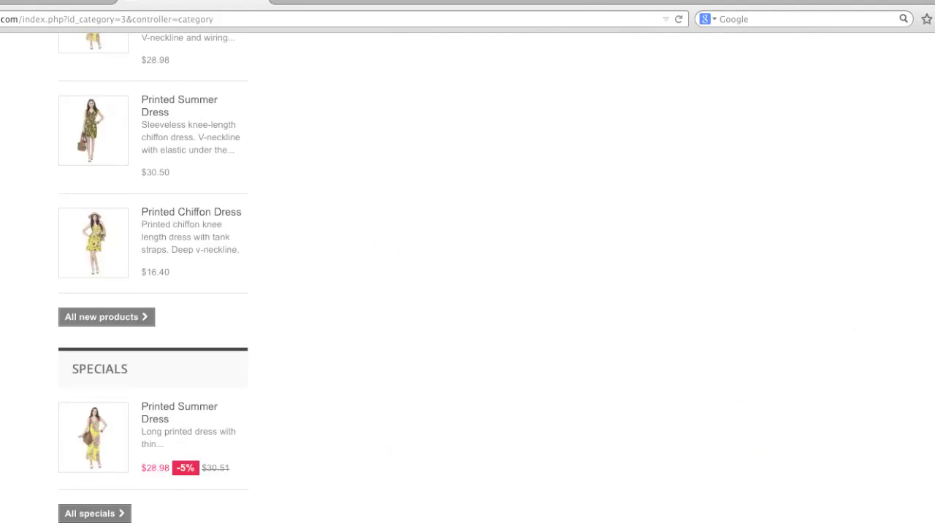
pyautogui.scroll(-5, 216, 351)
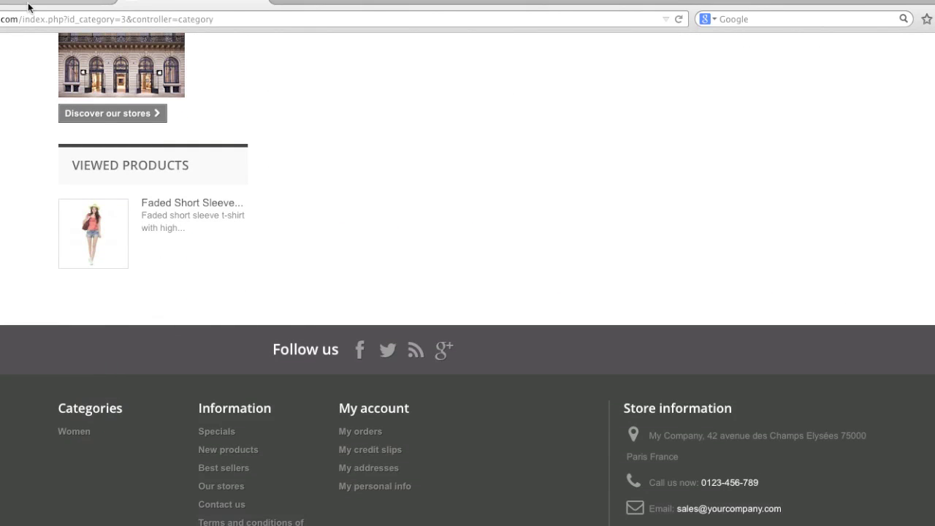
pyautogui.hotkey('ctrl', 'Tab')
# - Remove the 'category' exception from the Newsletter block's footer hook, save, and reload the storefront
pyautogui.scroll(2, 307, 252)
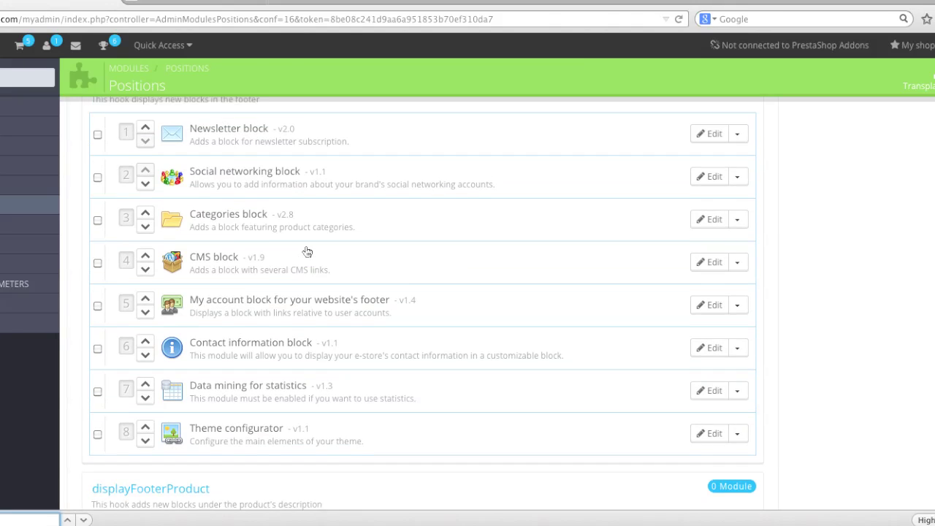
pyautogui.click(712, 174)
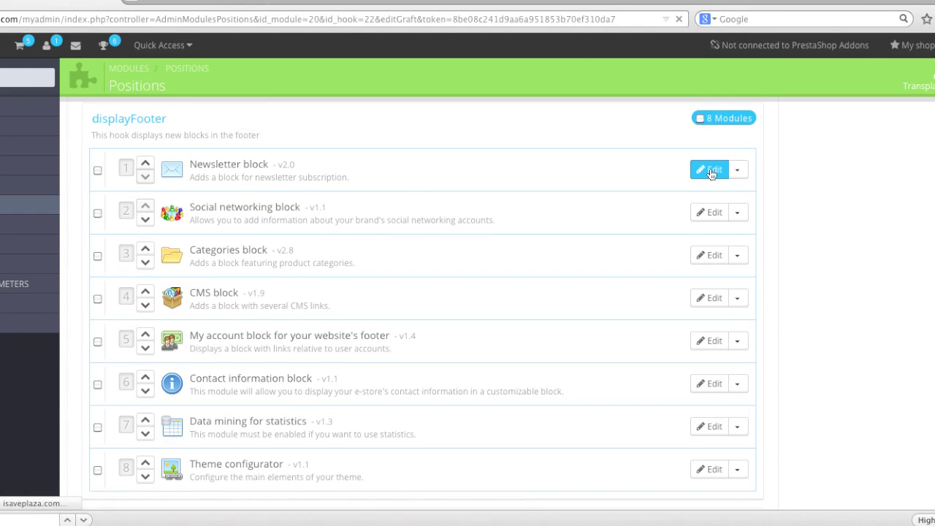
pyautogui.scroll(-1, 133, 352)
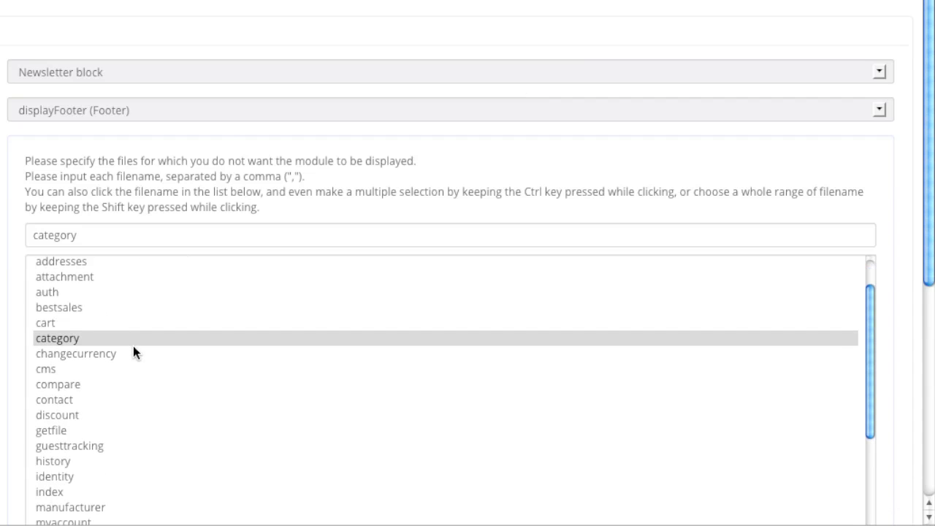
pyautogui.doubleClick(92, 242)
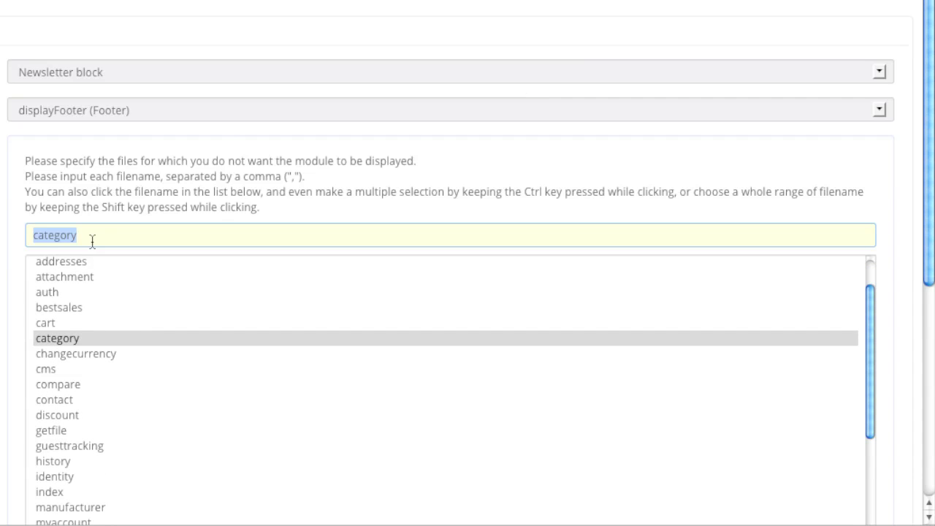
pyautogui.press('BackSpace')
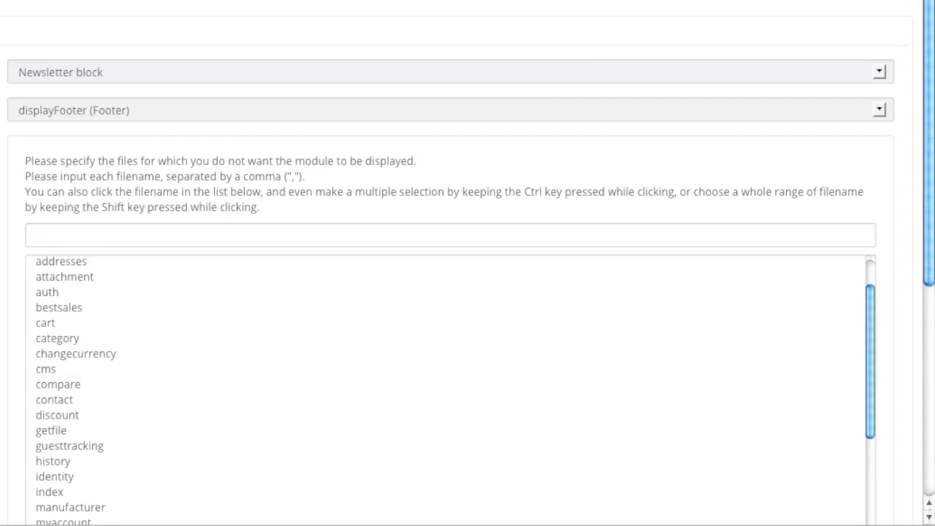
pyautogui.scroll(-10, 29, 267)
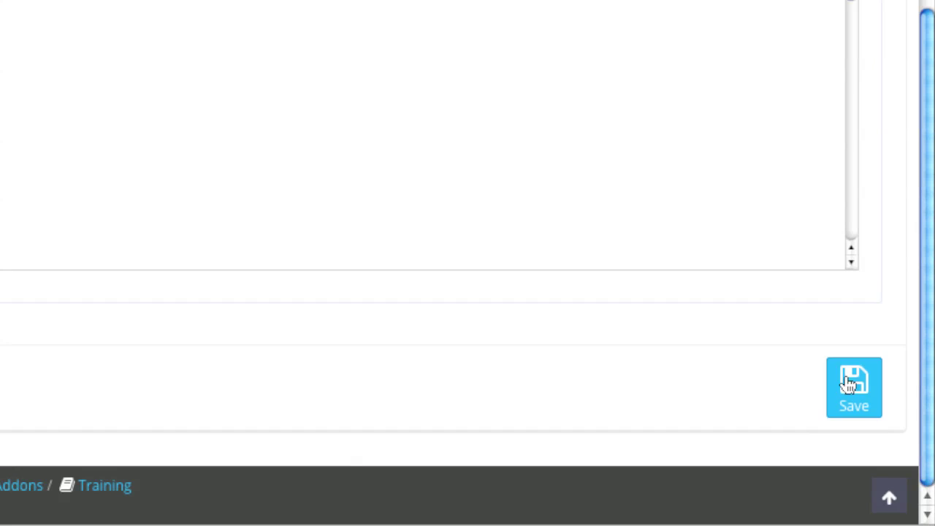
pyautogui.click(850, 383)
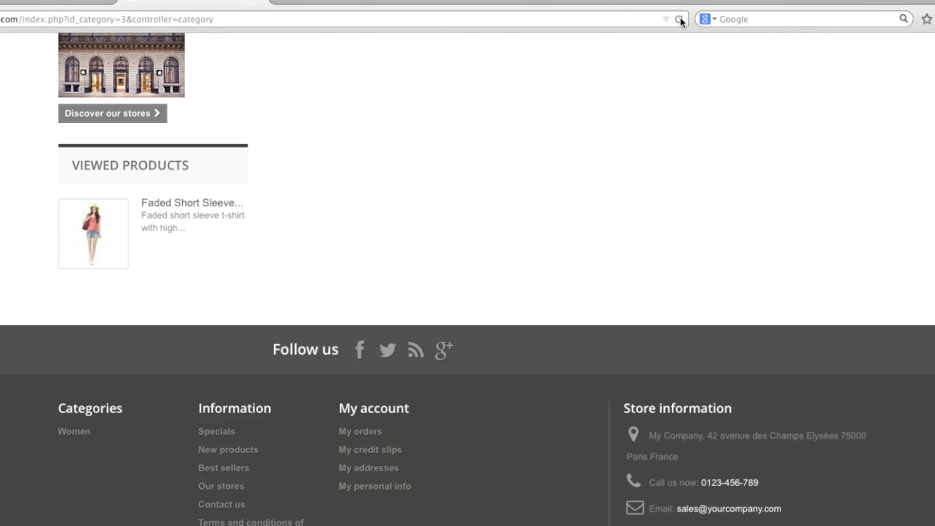
pyautogui.click(680, 20)
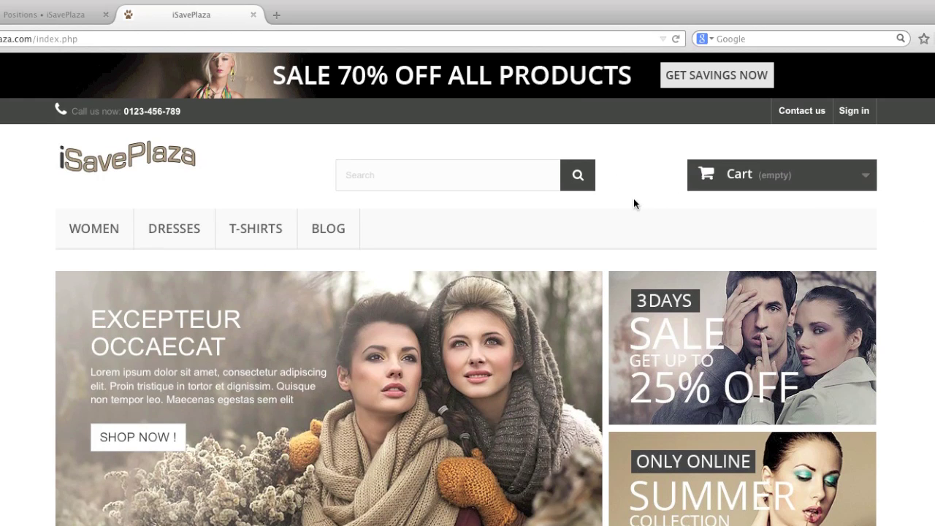
pyautogui.click(63, 16)
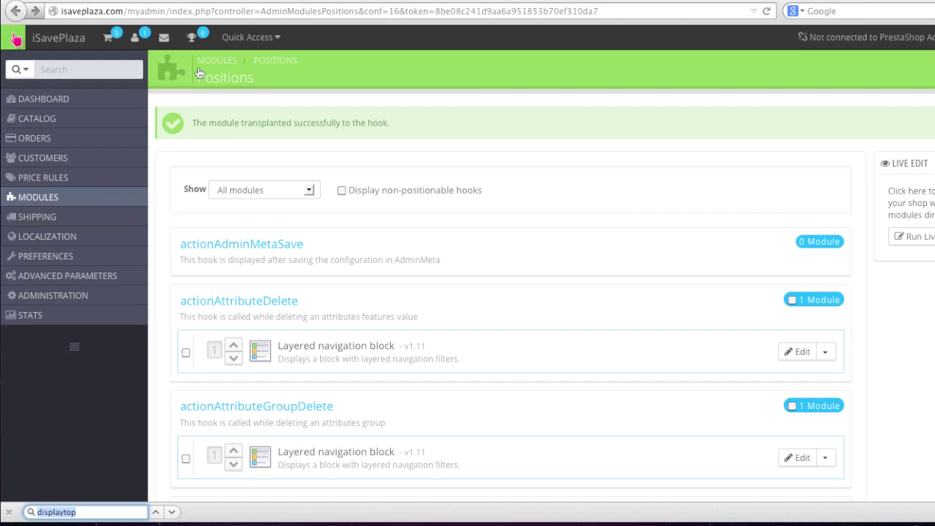
# - Locate the displayTop hook's 7 modules and compare them with the storefront header
pyautogui.click(172, 513)
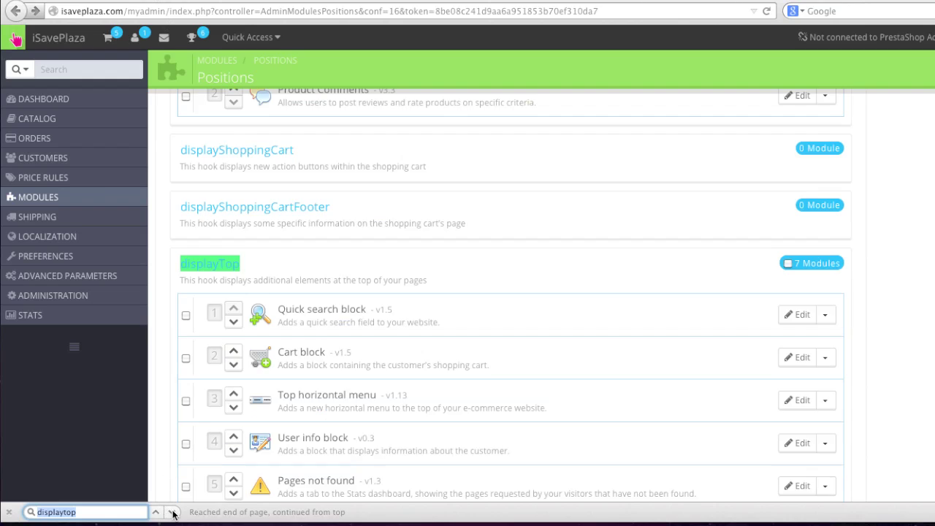
pyautogui.scroll(-3, 327, 395)
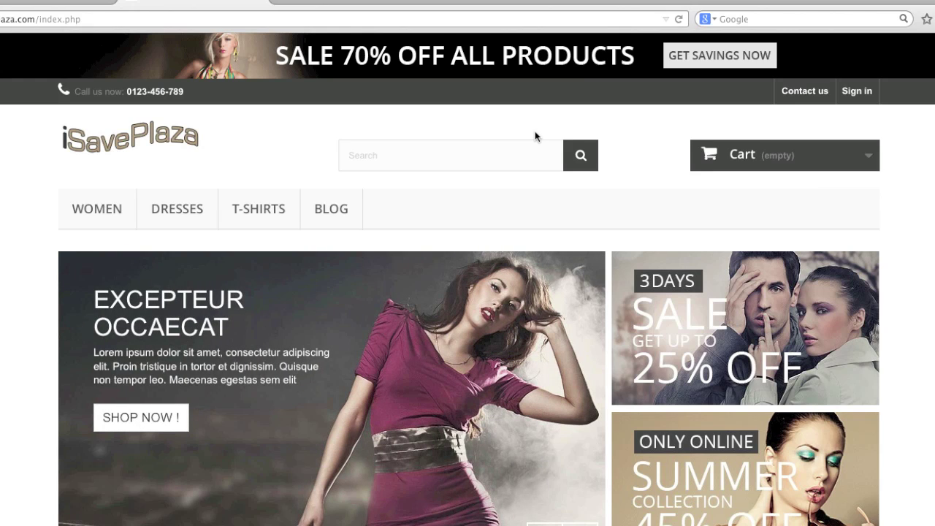
pyautogui.click(46, 5)
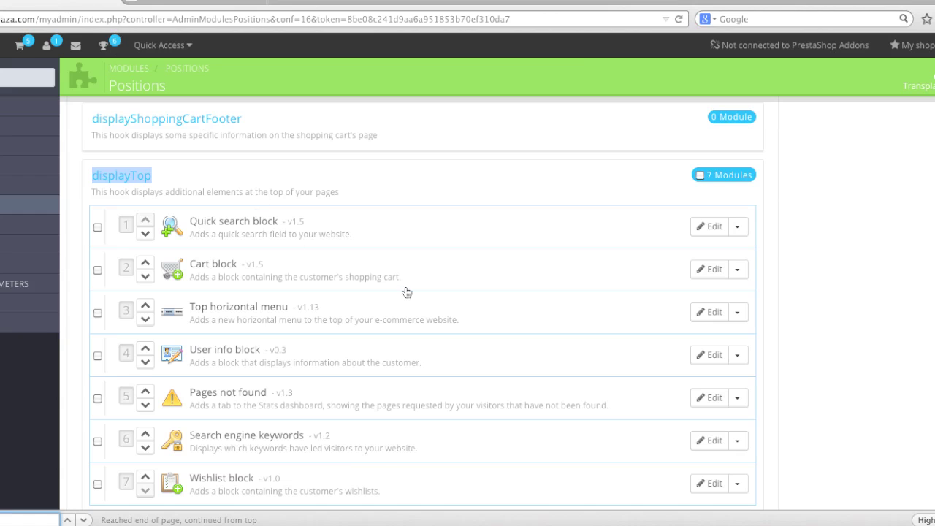
pyautogui.scroll(-1, 406, 292)
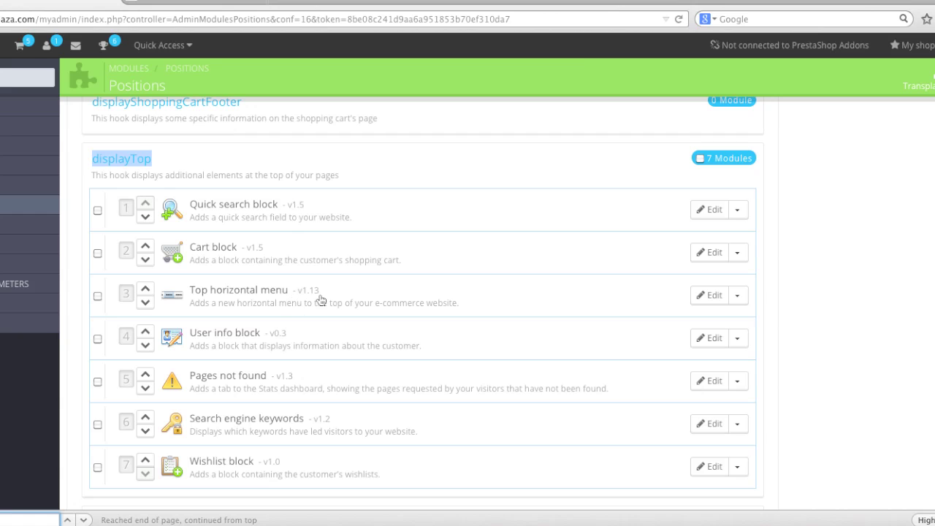
pyautogui.hotkey('ctrl', 'Tab')
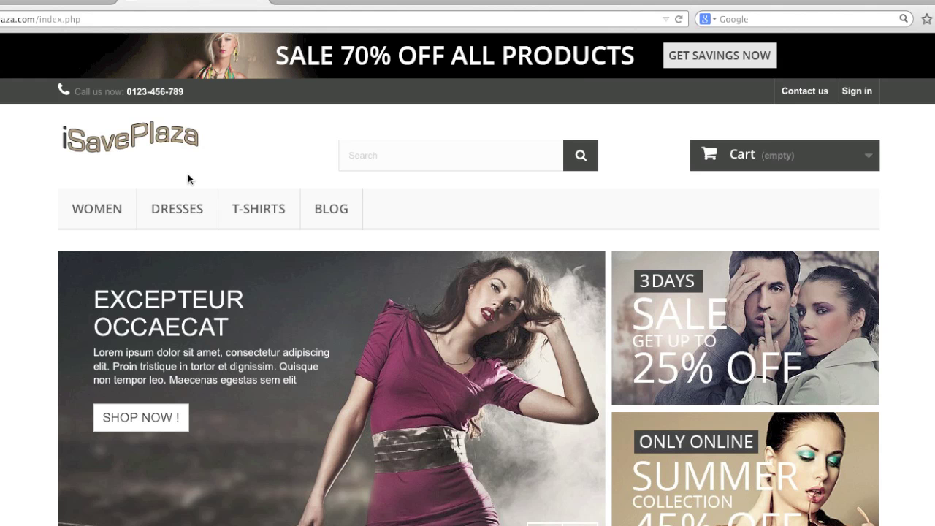
pyautogui.moveTo(203, 219)
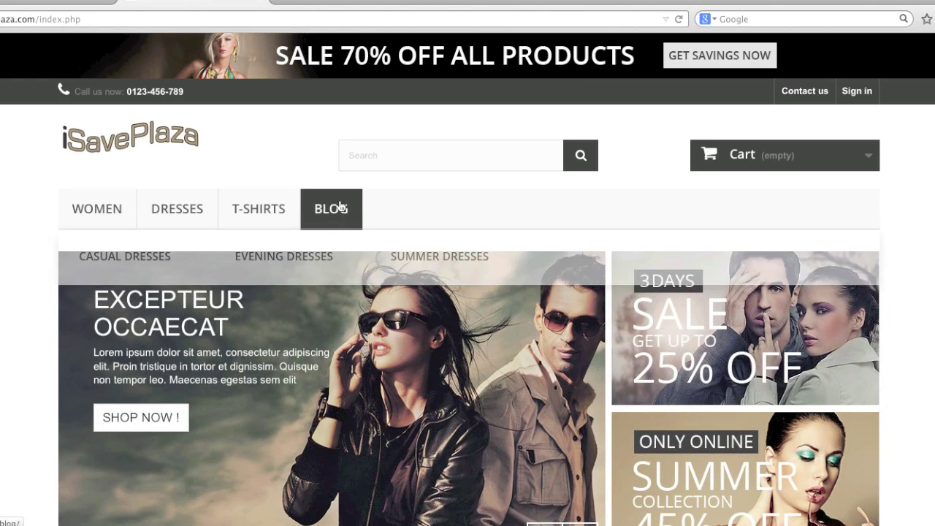
pyautogui.click(79, 2)
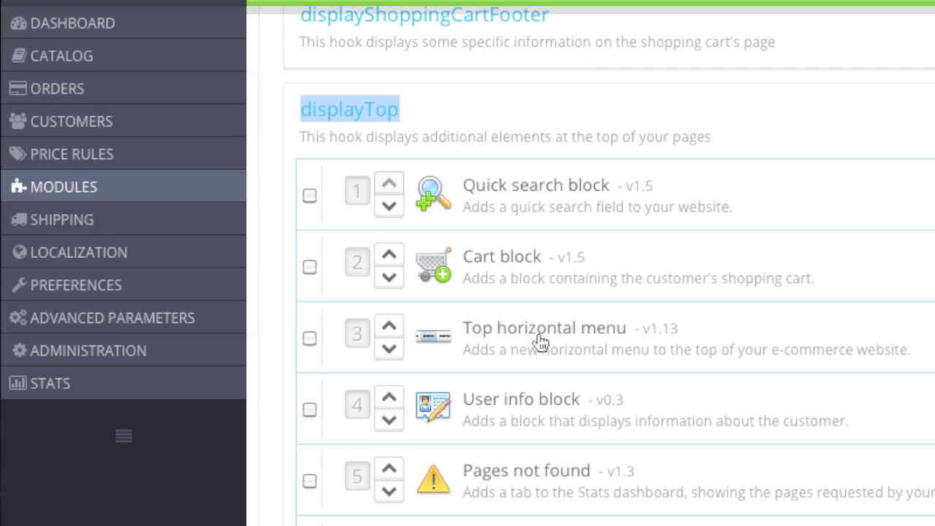
pyautogui.moveTo(29, 208)
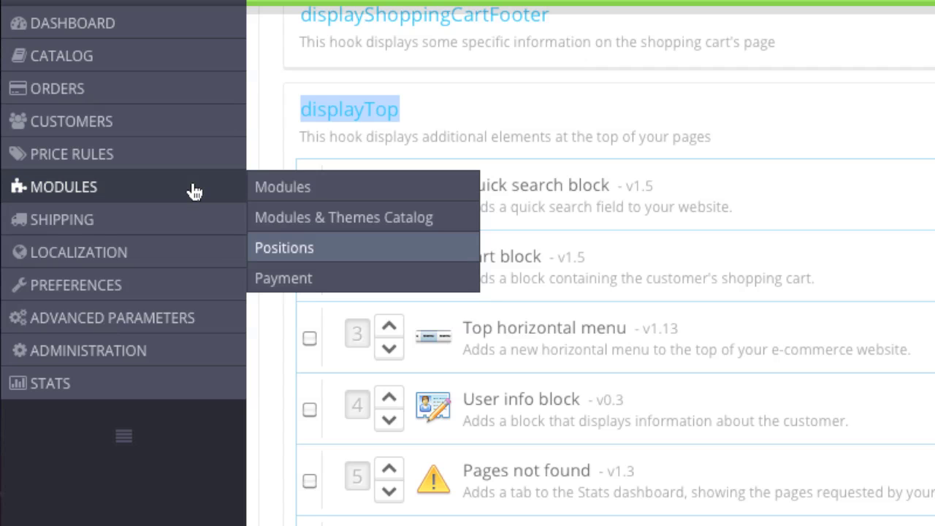
# - Filter modules to Installed and Enabled, then scroll Front Office Features to Top horizontal menu
pyautogui.click(271, 189)
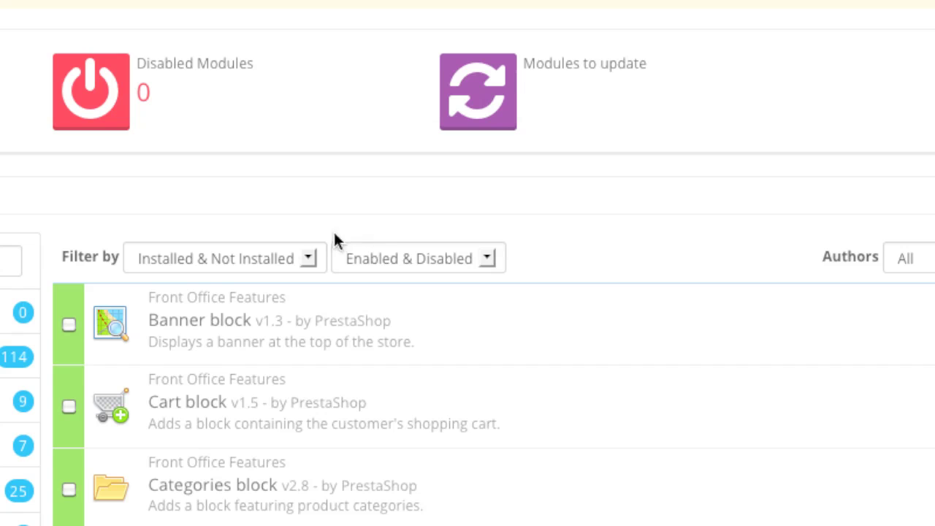
pyautogui.click(220, 257)
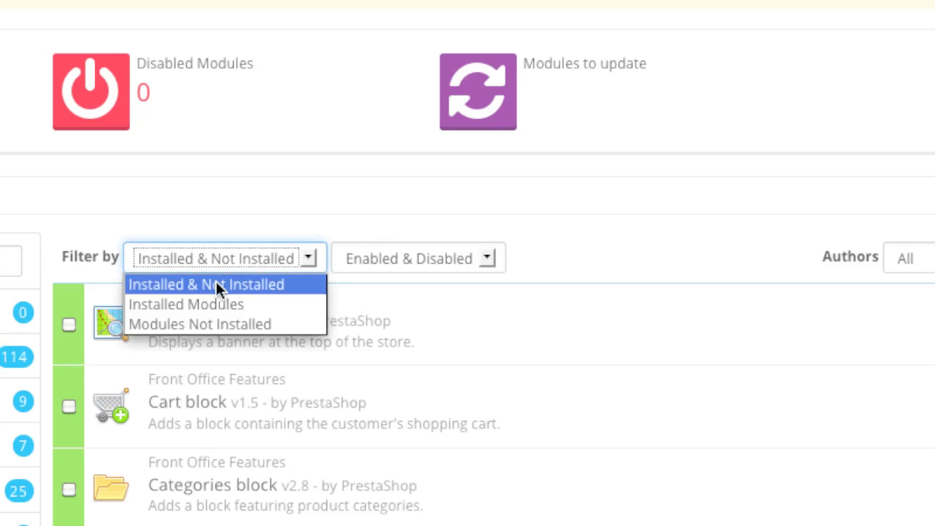
pyautogui.click(214, 303)
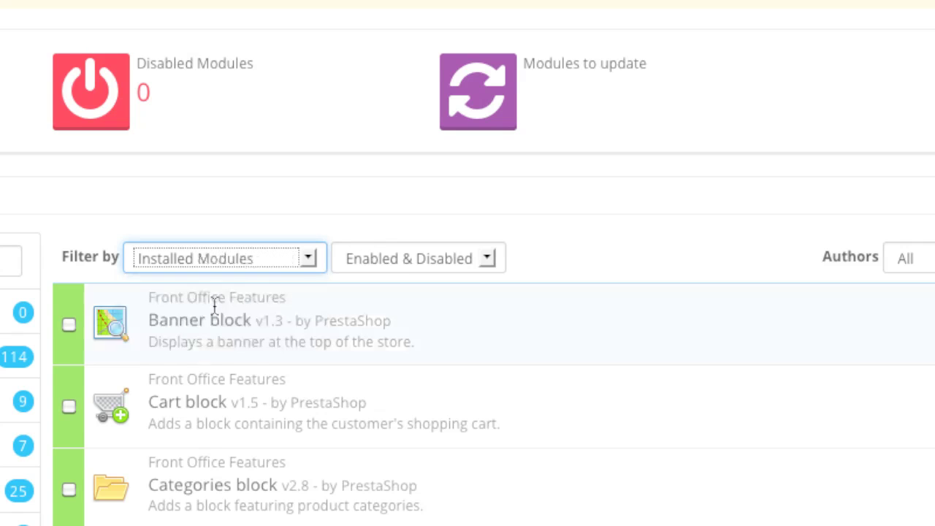
pyautogui.click(415, 258)
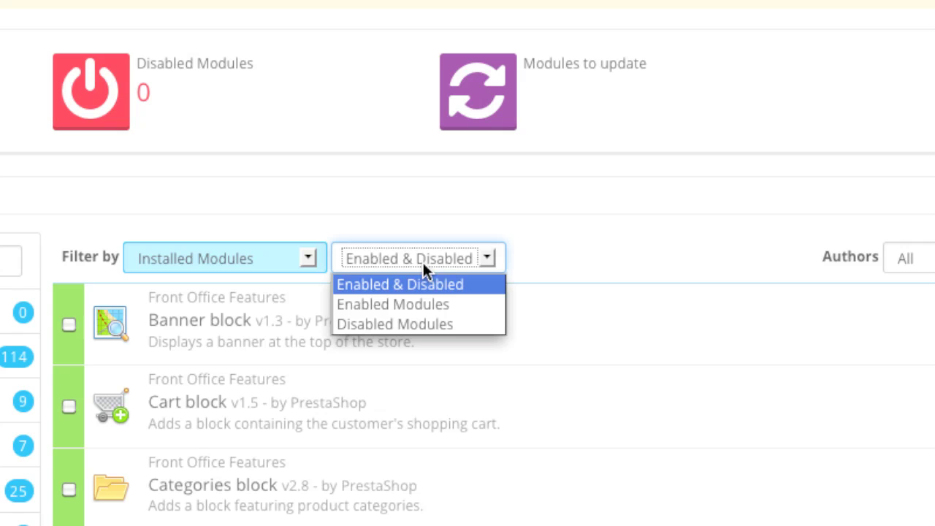
pyautogui.click(440, 303)
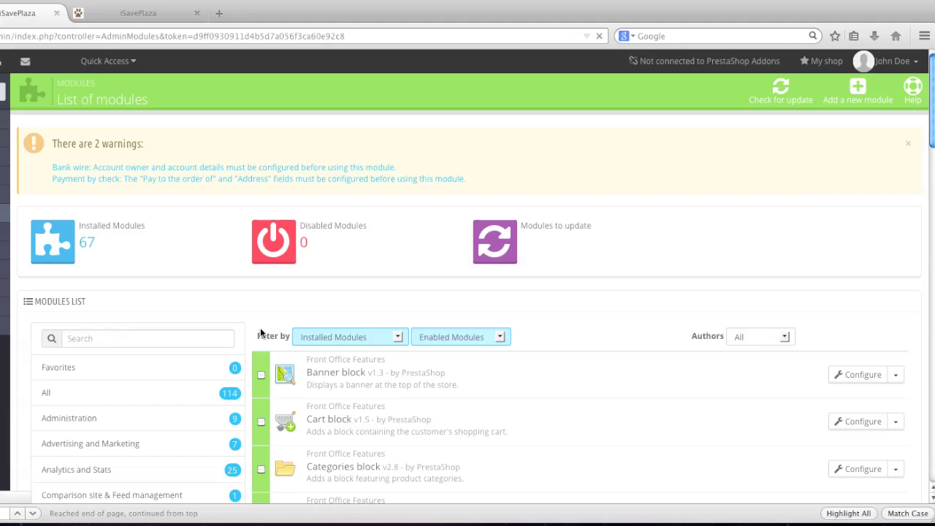
pyautogui.scroll(-1, 260, 327)
pyautogui.scroll(-3, 260, 327)
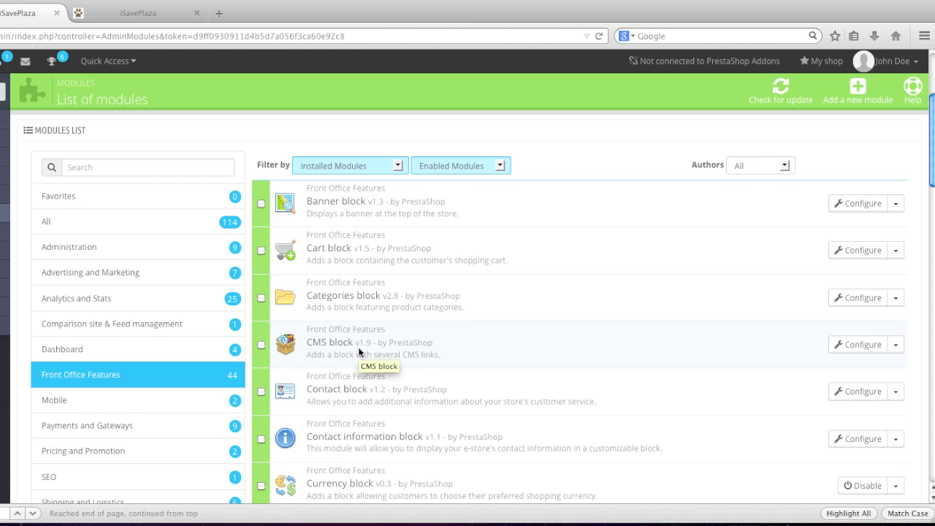
pyautogui.scroll(-2, 358, 349)
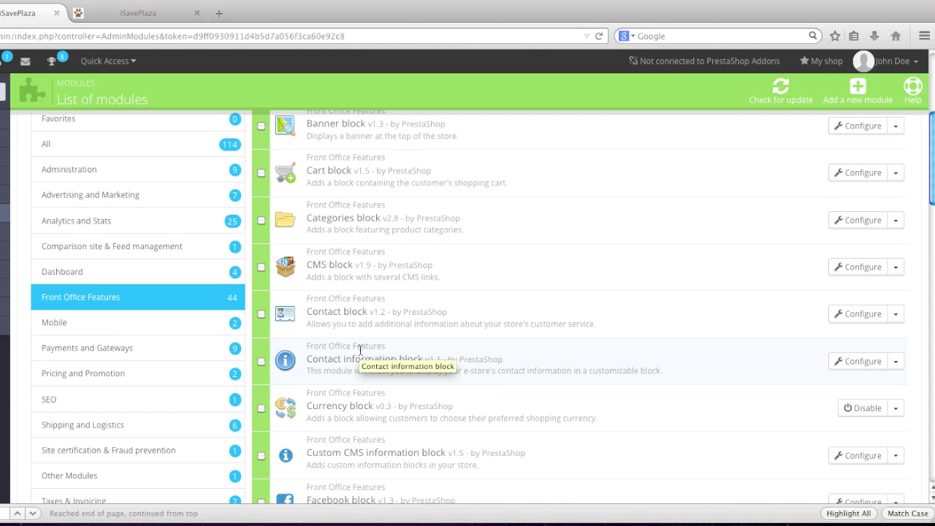
pyautogui.scroll(-5, 360, 351)
pyautogui.scroll(-10, 360, 353)
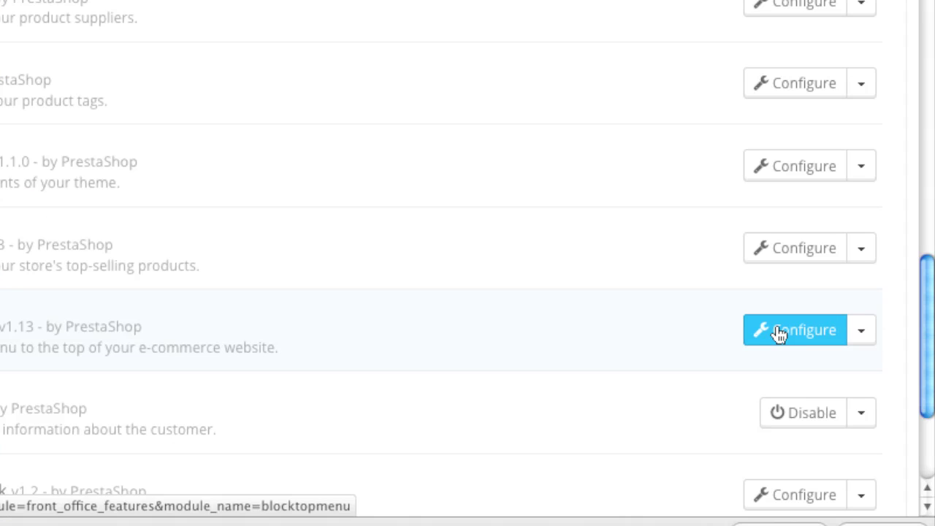
# - Remove Blog from the Top horizontal menu's selected items, save, and confirm on the reloaded storefront
pyautogui.click(779, 334)
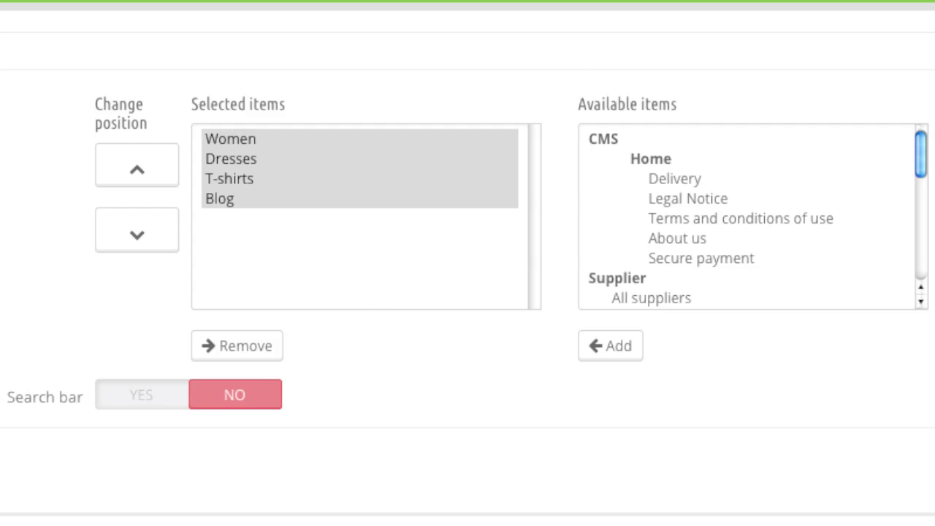
pyautogui.click(193, 20)
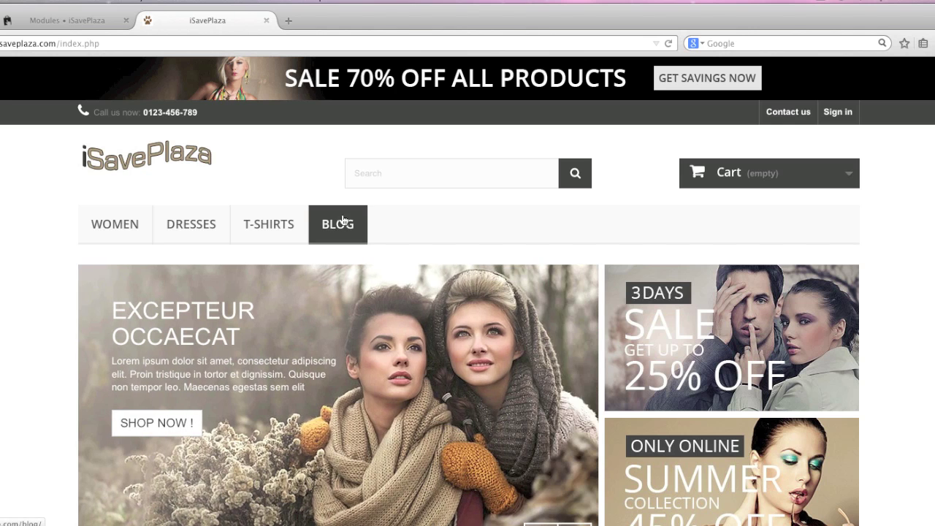
pyautogui.click(65, 19)
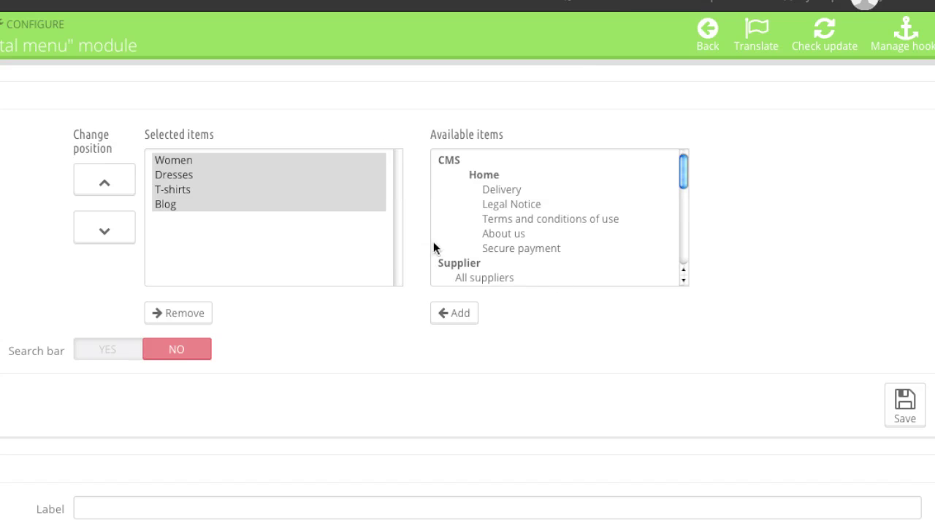
pyautogui.click(228, 206)
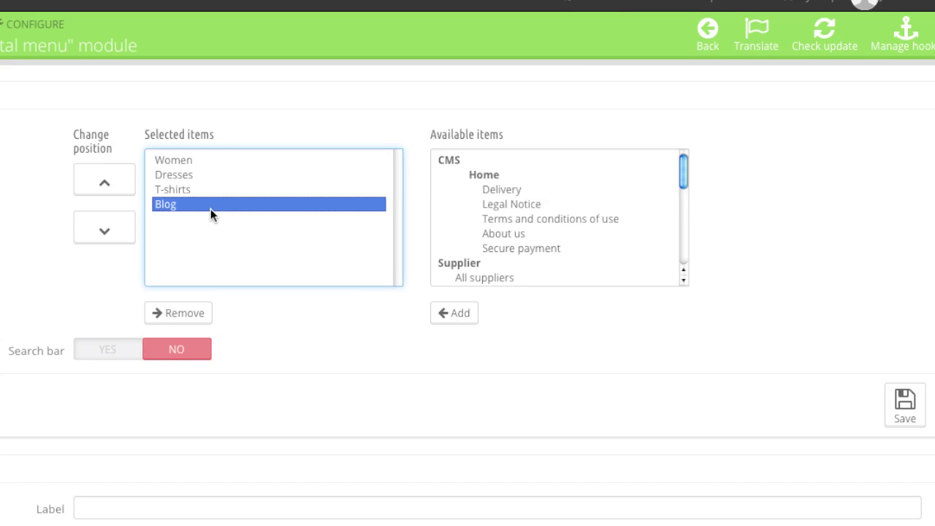
pyautogui.click(181, 317)
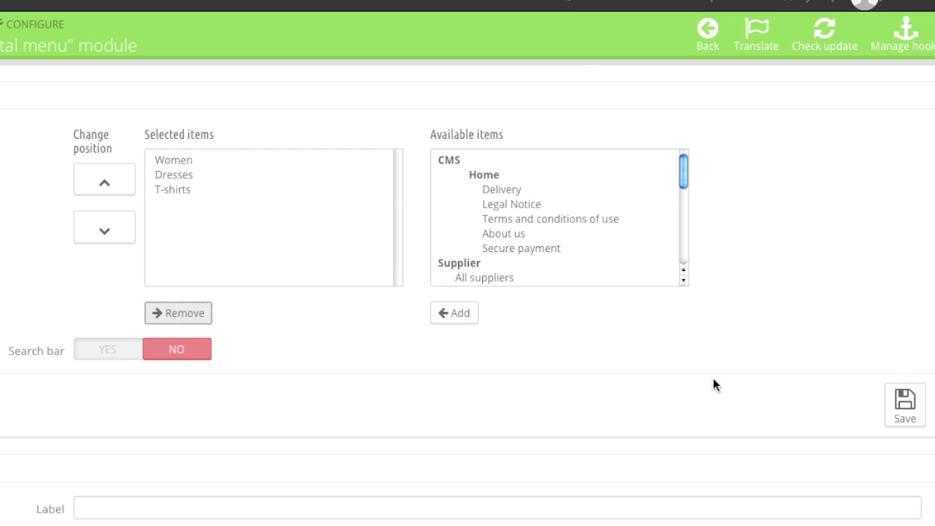
pyautogui.click(904, 407)
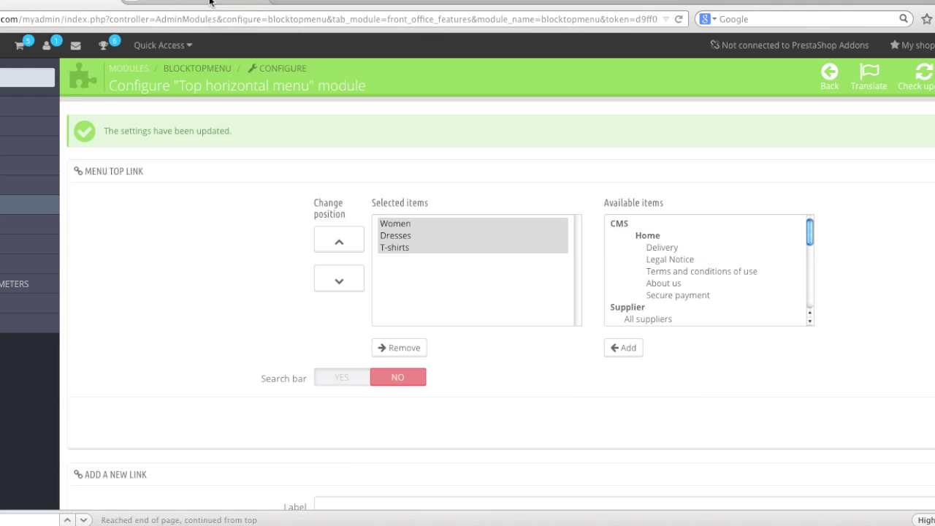
pyautogui.click(210, 2)
pyautogui.click(679, 19)
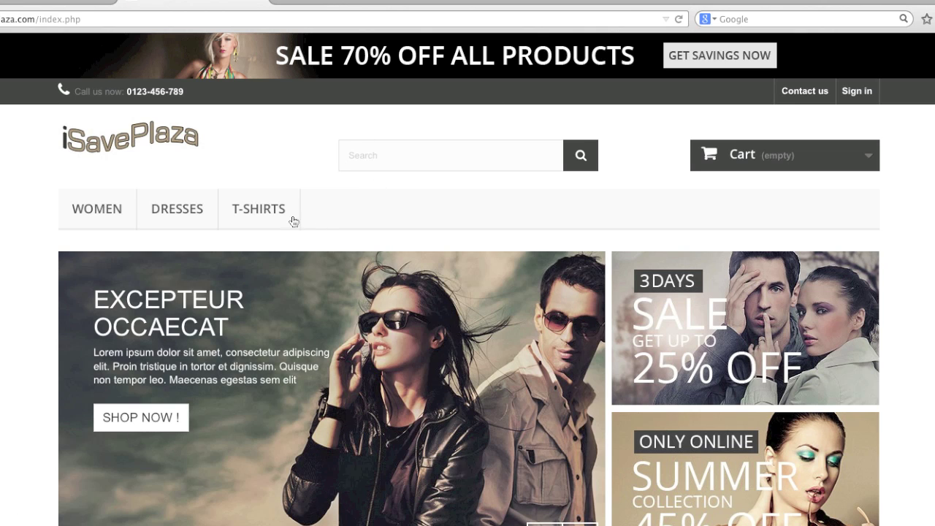
pyautogui.click(96, 4)
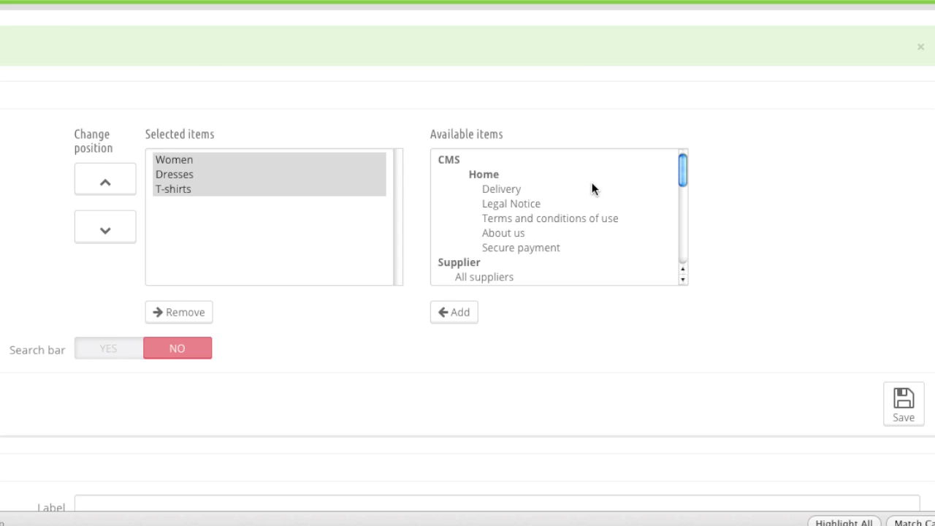
# - Add Tops (iSavePlaza) and remove T-shirts from the top menu, save, and check the storefront
pyautogui.scroll(-5, 592, 183)
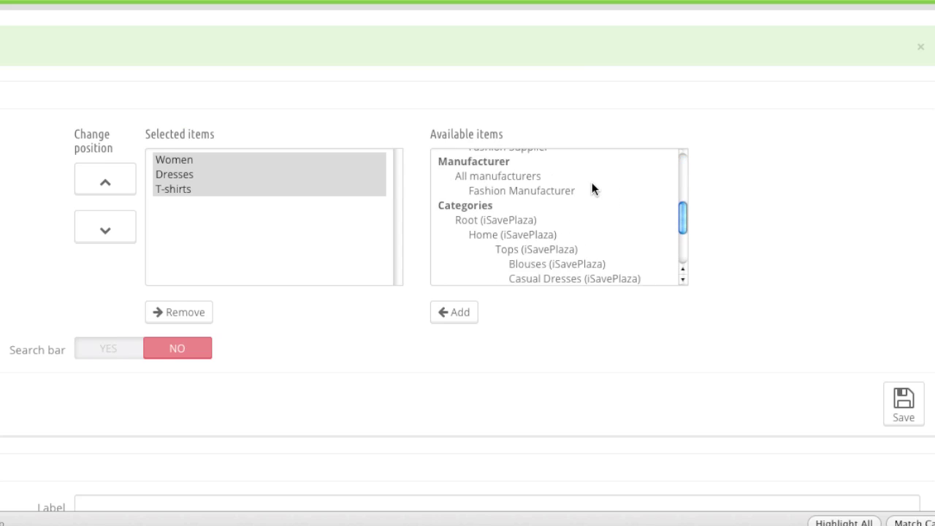
pyautogui.scroll(-2, 592, 183)
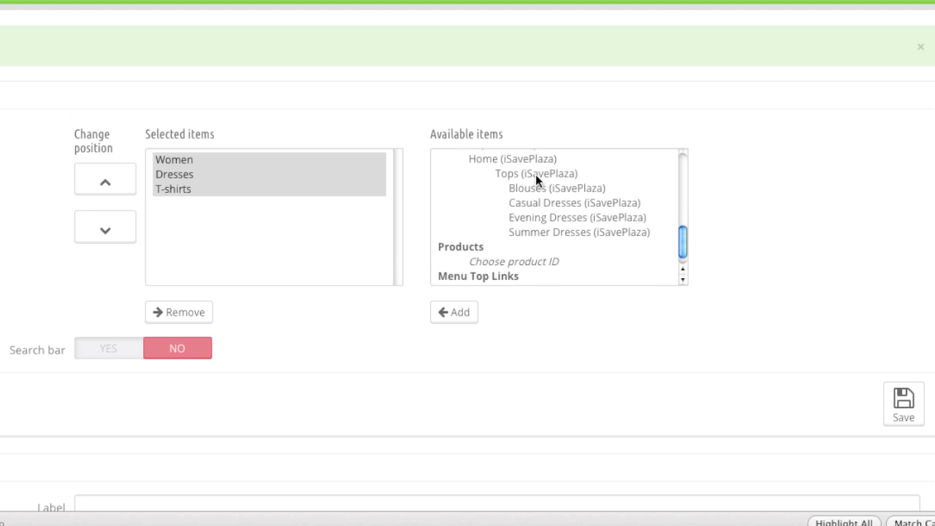
pyautogui.click(535, 175)
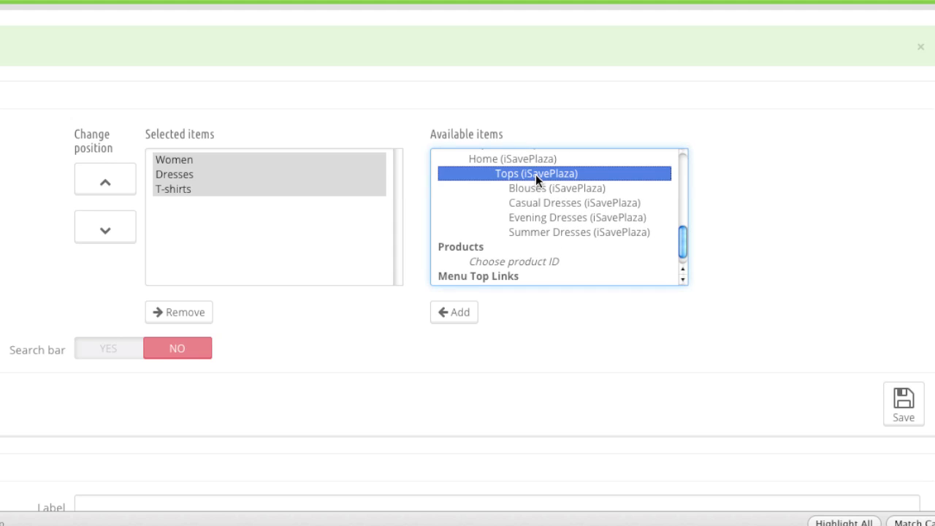
pyautogui.click(453, 314)
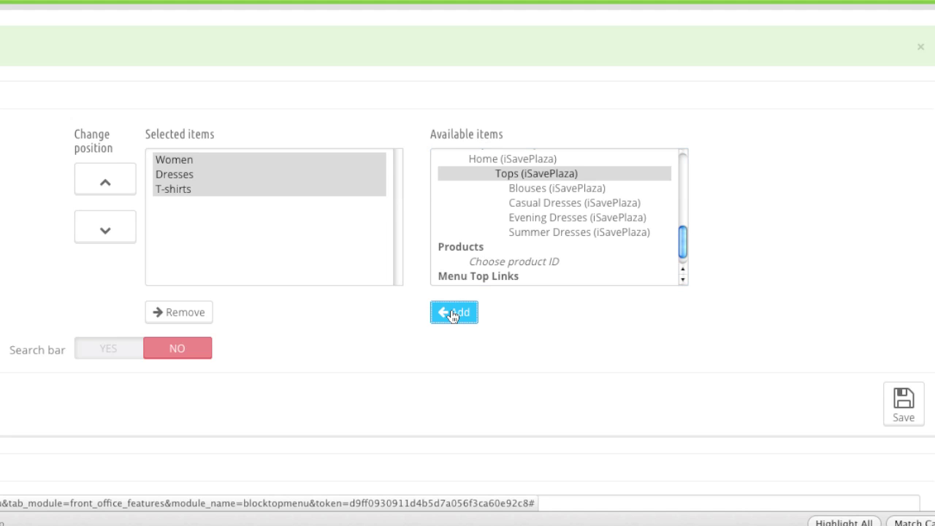
pyautogui.click(208, 188)
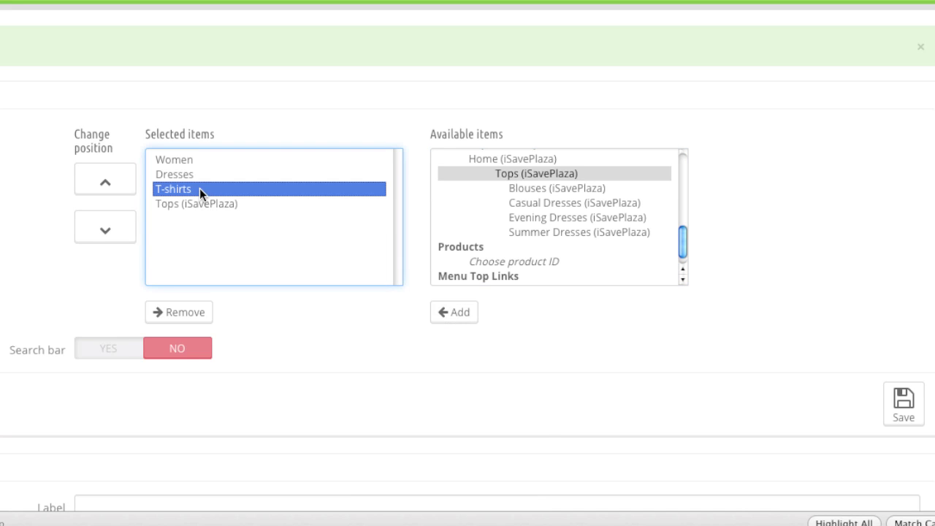
pyautogui.click(183, 312)
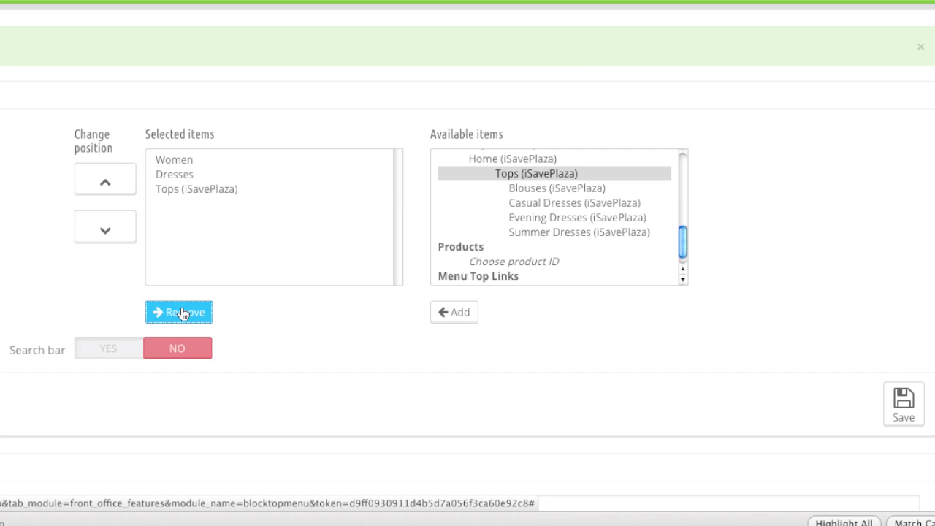
pyautogui.click(905, 410)
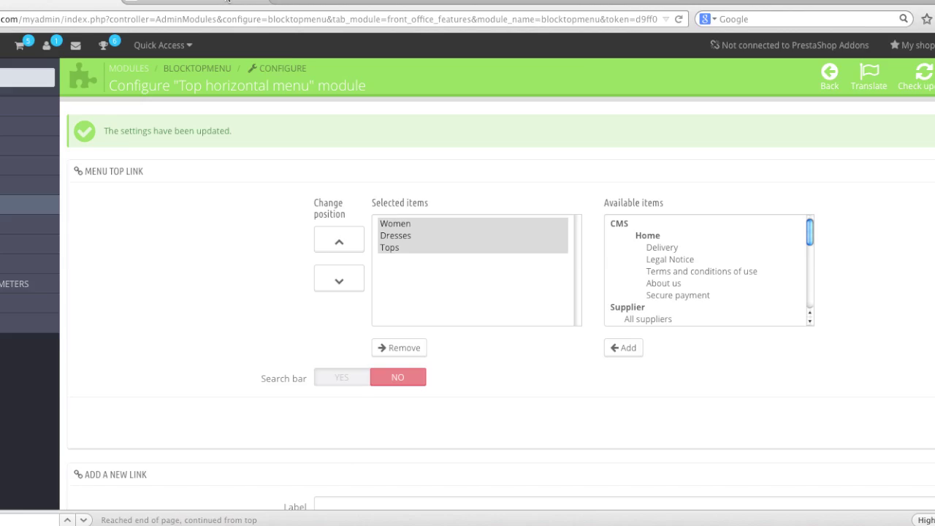
pyautogui.click(647, 9)
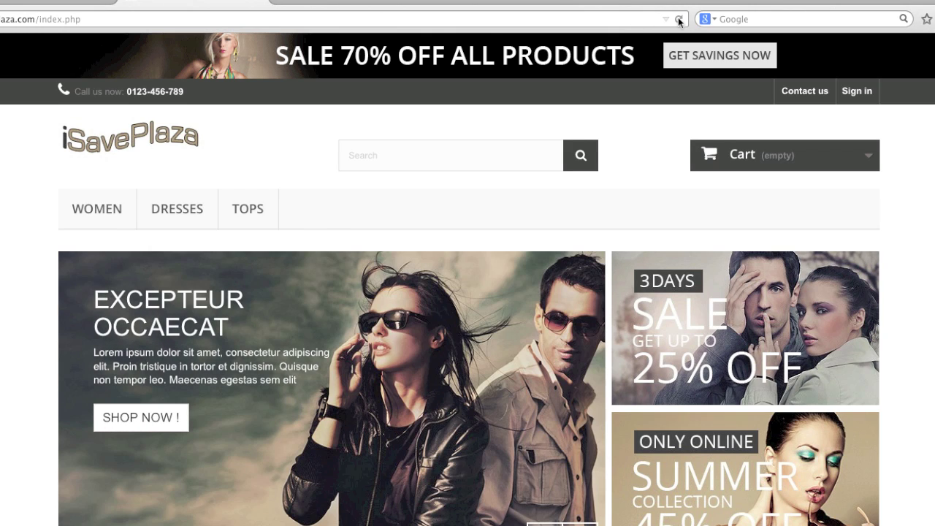
pyautogui.moveTo(265, 212)
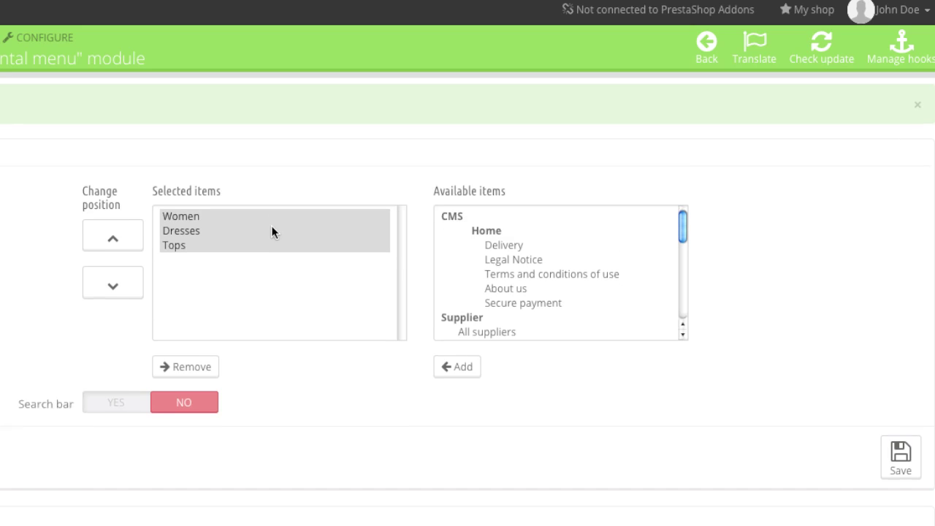
pyautogui.scroll(-1, 272, 231)
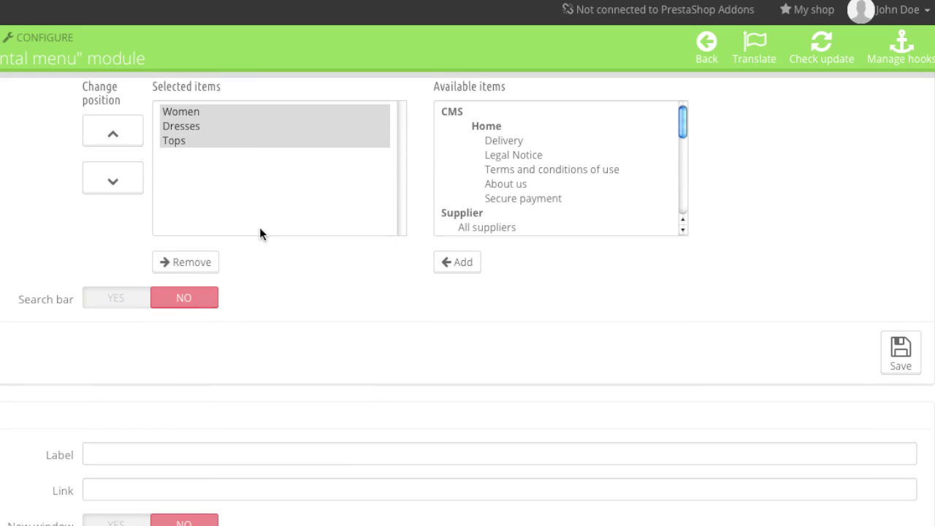
pyautogui.scroll(-1, 104, 296)
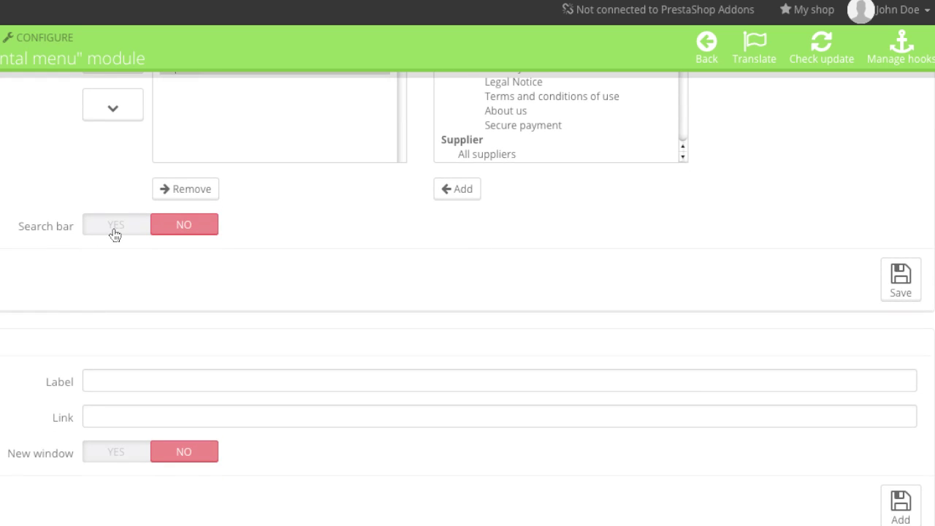
pyautogui.click(115, 233)
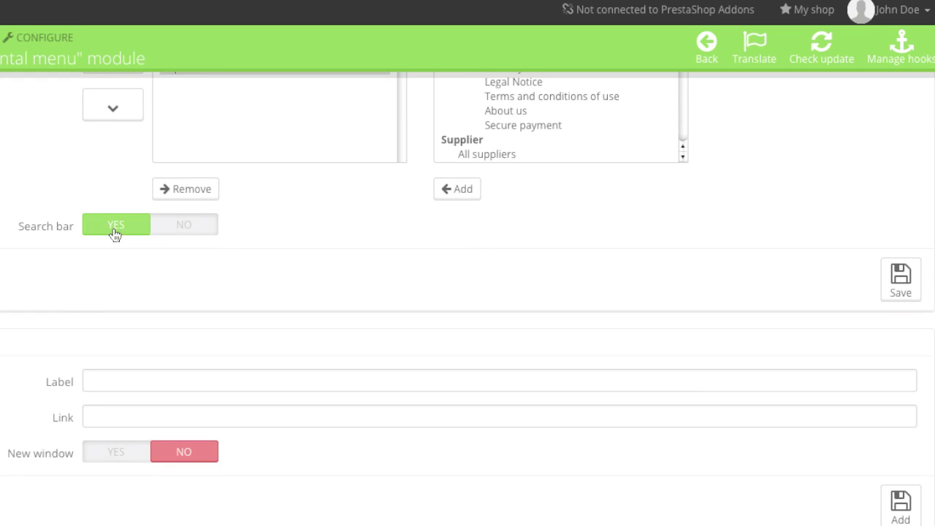
pyautogui.click(897, 285)
pyautogui.click(224, 2)
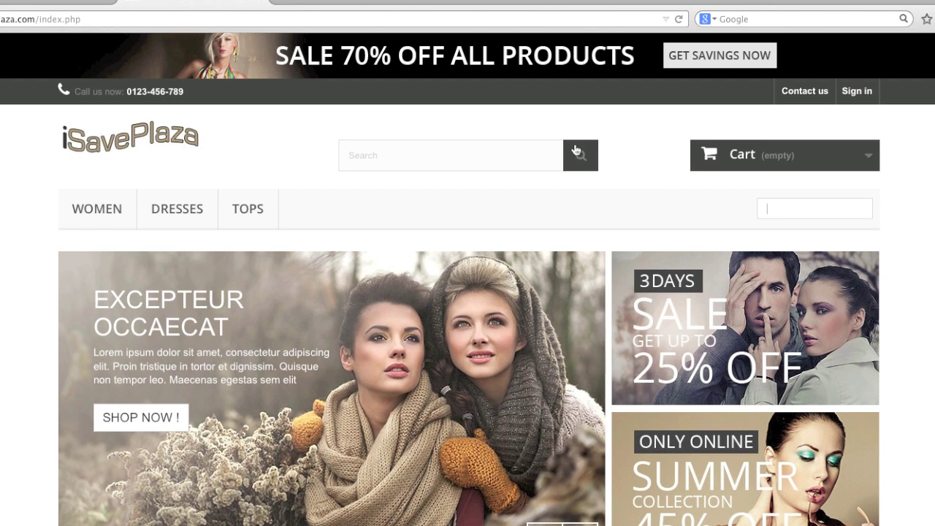
pyautogui.click(73, 2)
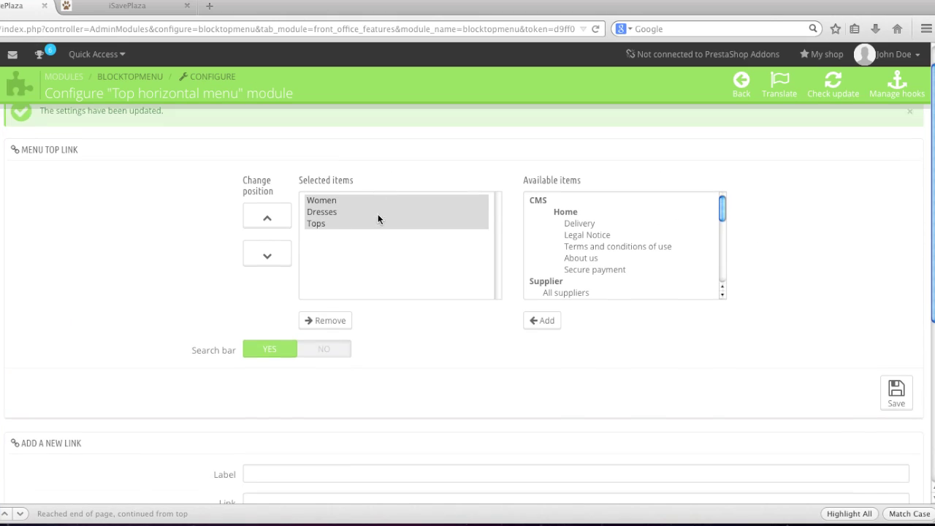
pyautogui.click(330, 337)
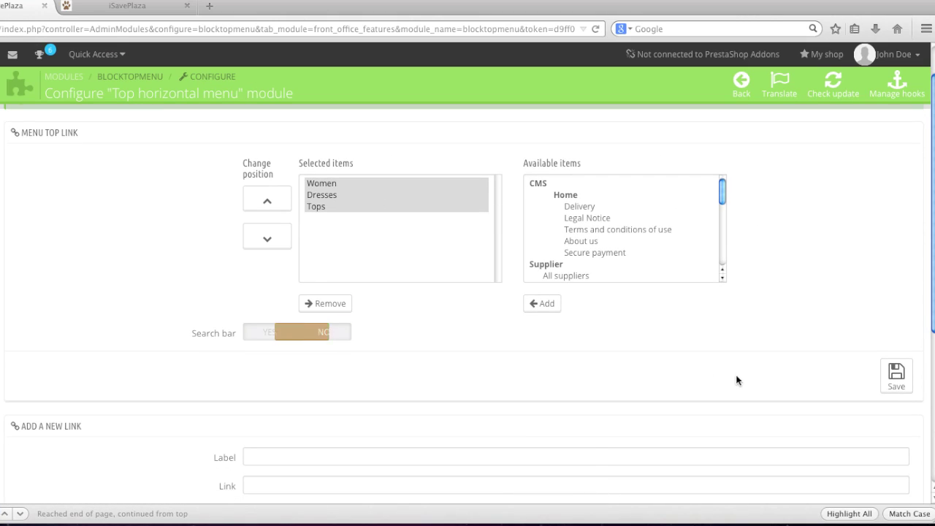
pyautogui.click(887, 376)
pyautogui.scroll(-4, 636, 372)
pyautogui.scroll(-3, 637, 376)
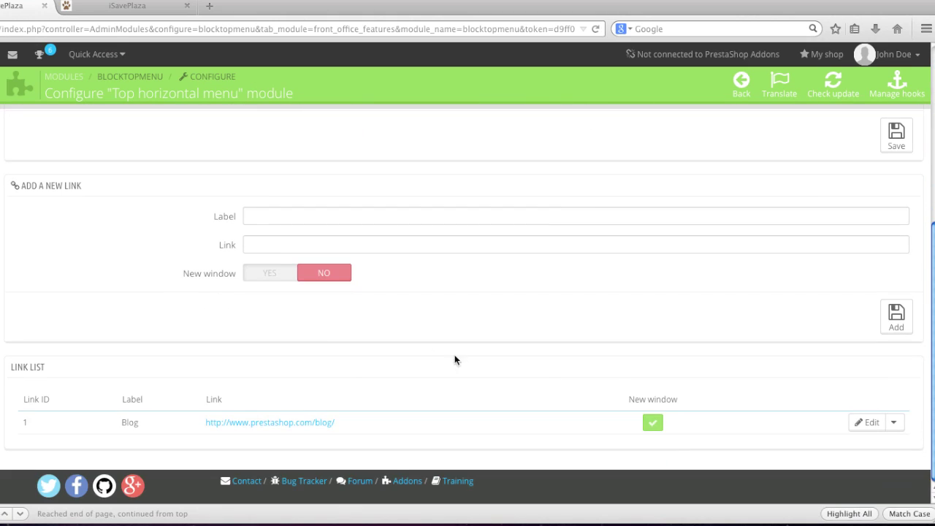
pyautogui.click(306, 215)
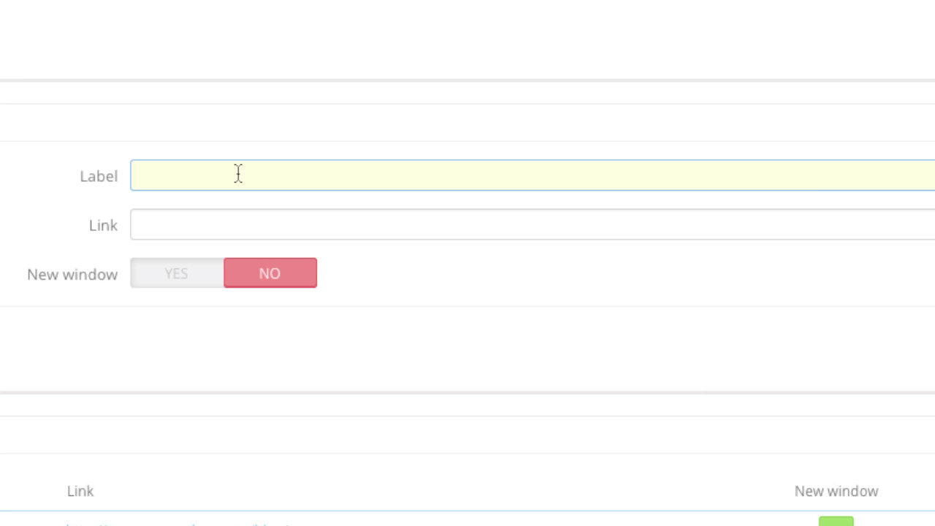
pyautogui.write('Facebook')
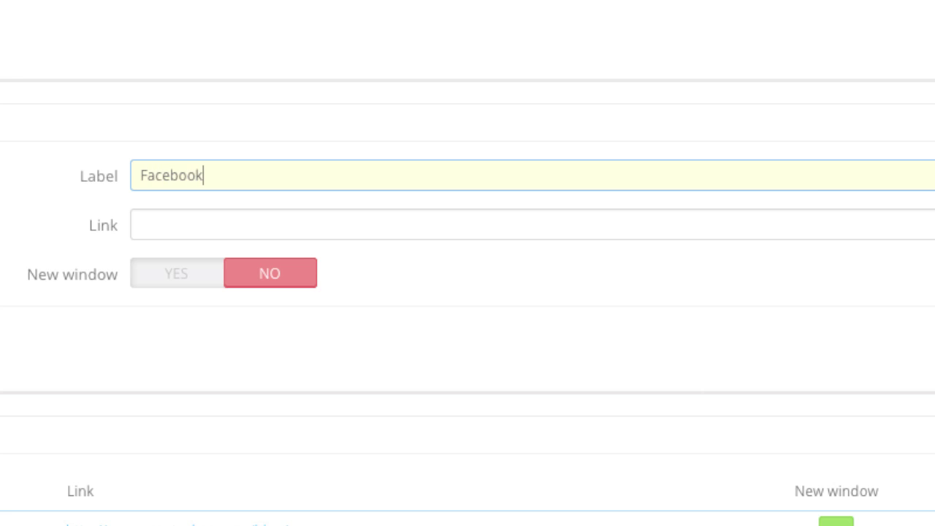
pyautogui.doubleClick(264, 172)
pyautogui.click(220, 223)
pyautogui.write('http')
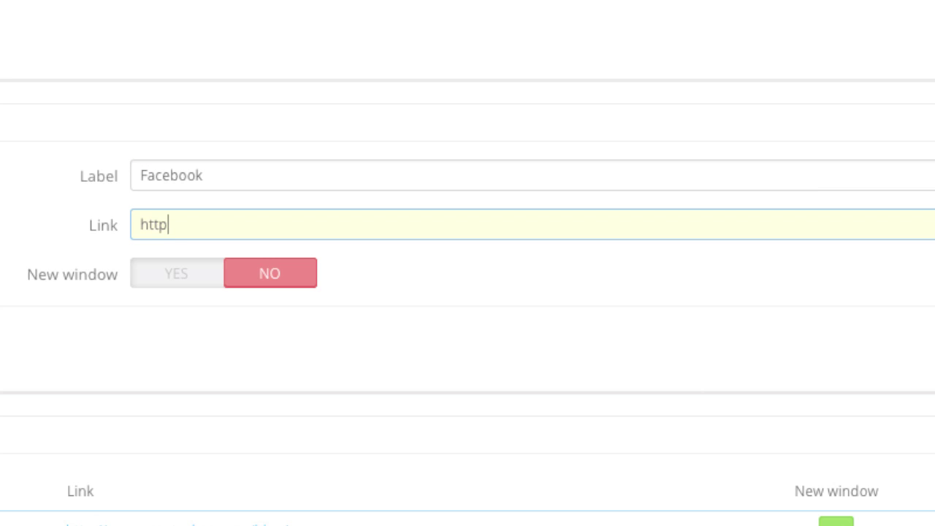
pyautogui.write('://www.faceb')
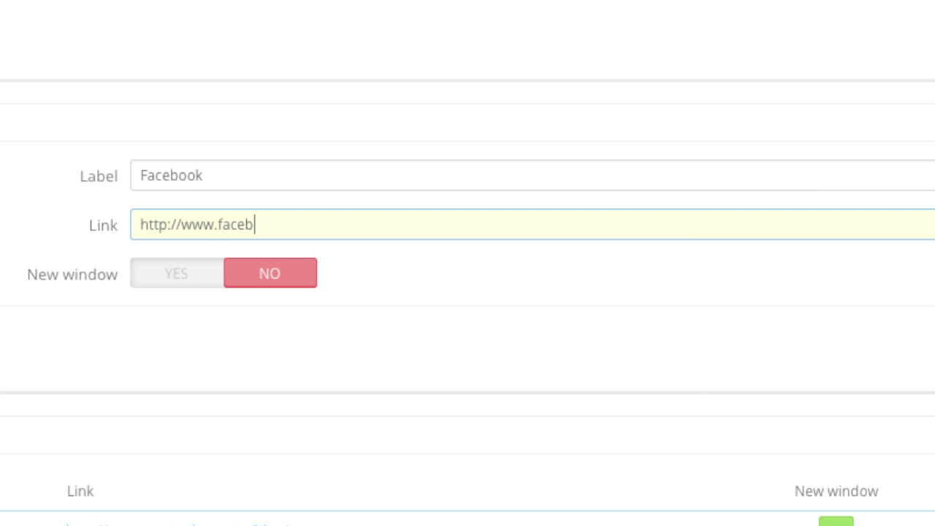
pyautogui.write('ook.com/')
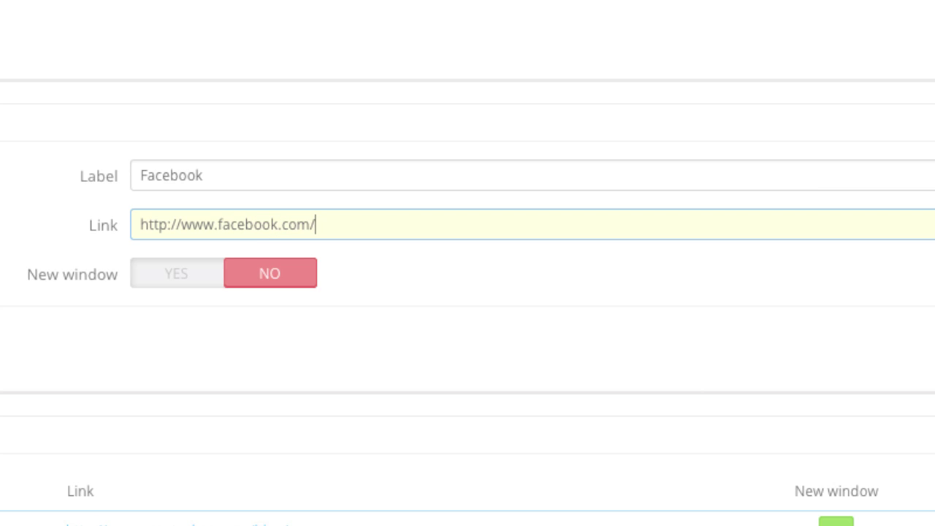
pyautogui.click(211, 285)
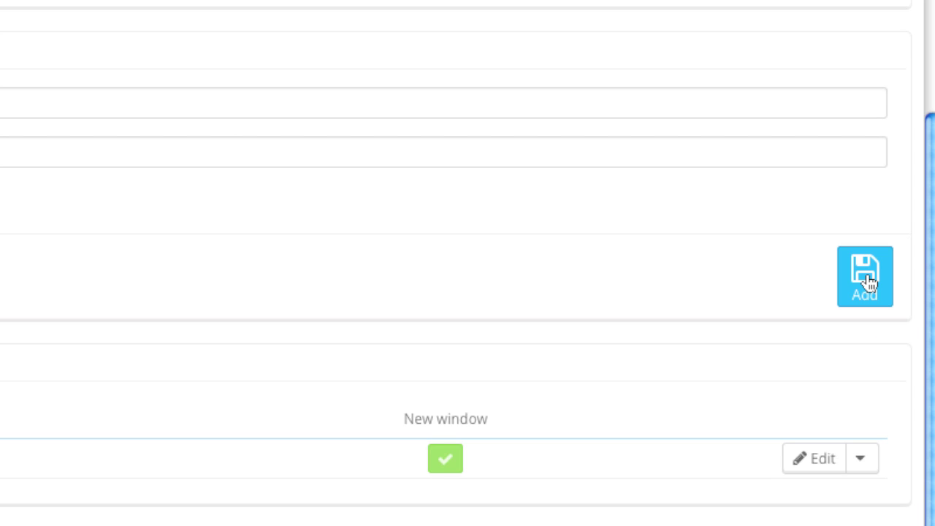
pyautogui.click(869, 283)
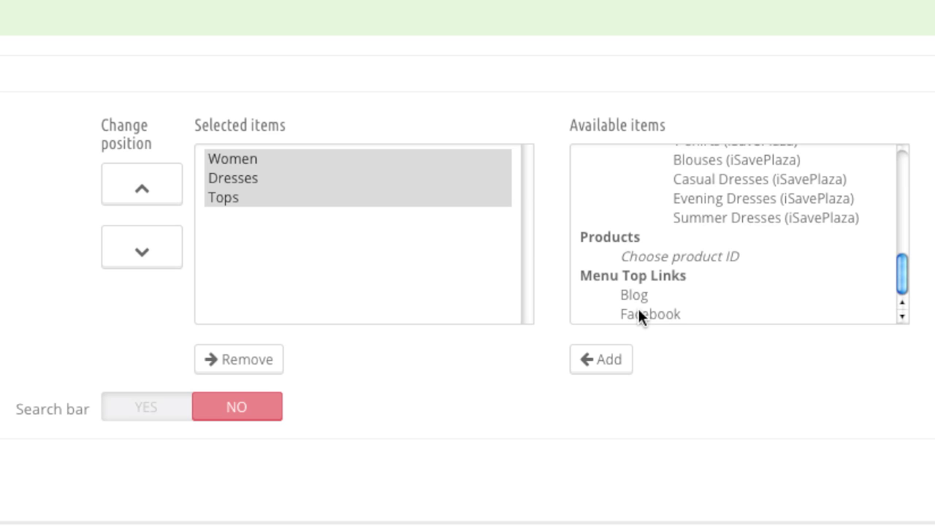
# - Add Facebook to the selected menu items after Tops, save, and reload the storefront
pyautogui.click(638, 314)
pyautogui.click(605, 366)
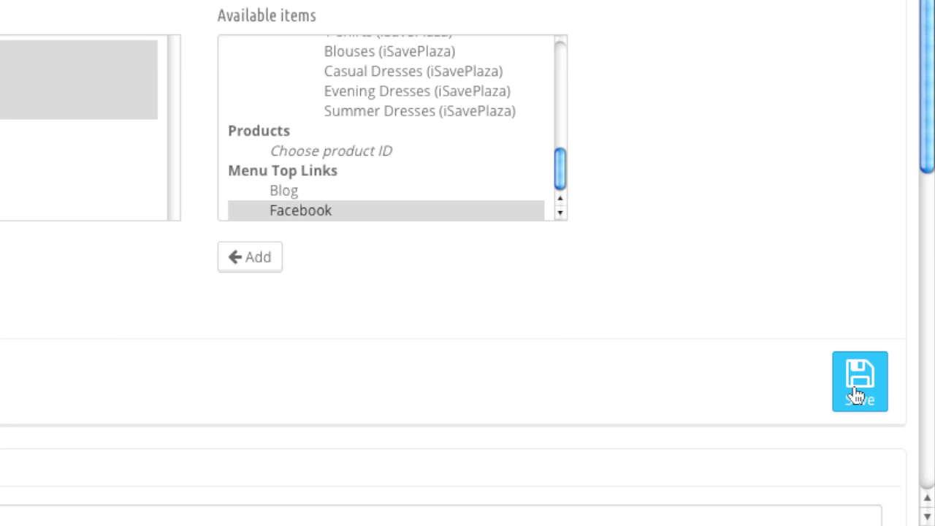
pyautogui.click(896, 416)
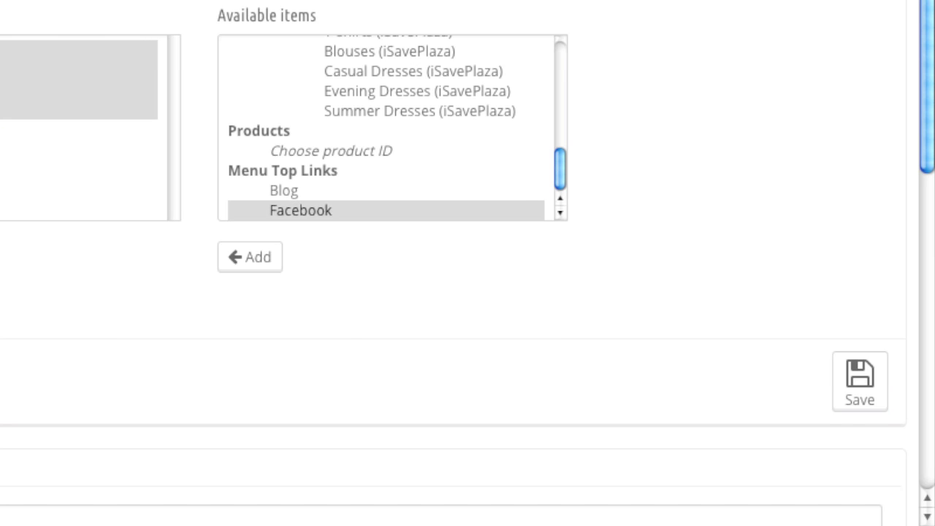
pyautogui.click(209, 15)
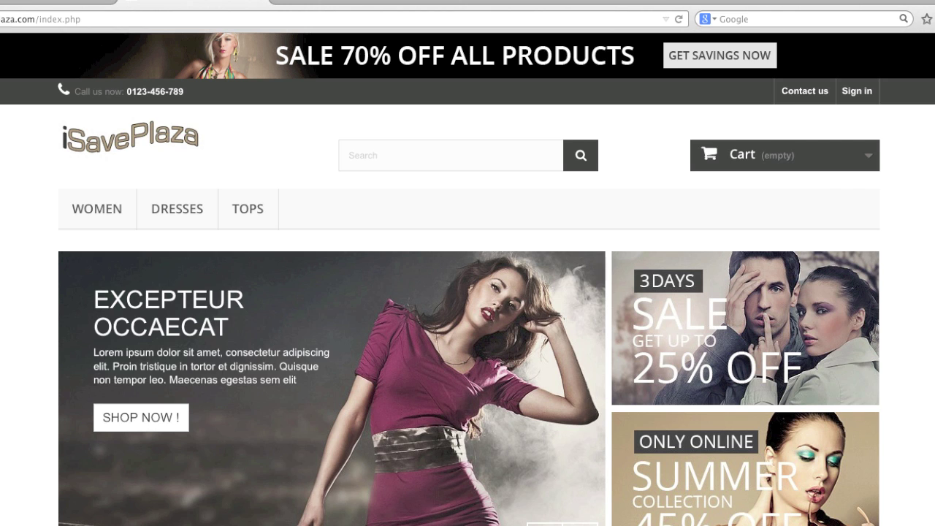
pyautogui.click(679, 19)
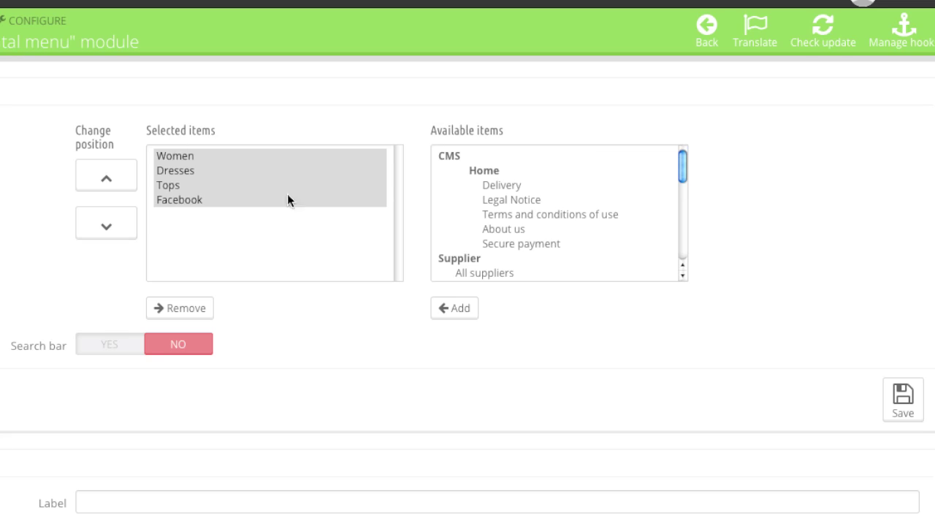
# - Move Facebook above Tops in the menu order and save, then shift it back down
pyautogui.click(203, 198)
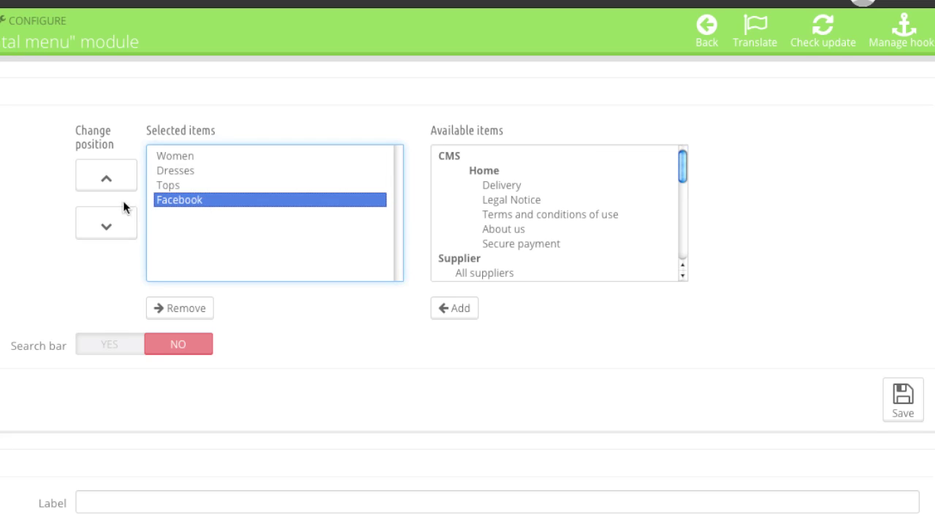
pyautogui.click(108, 179)
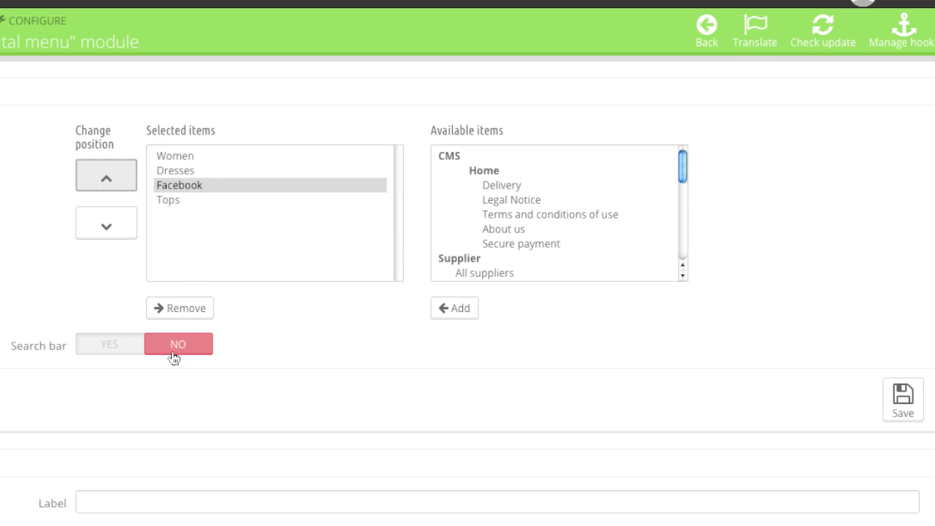
pyautogui.click(912, 401)
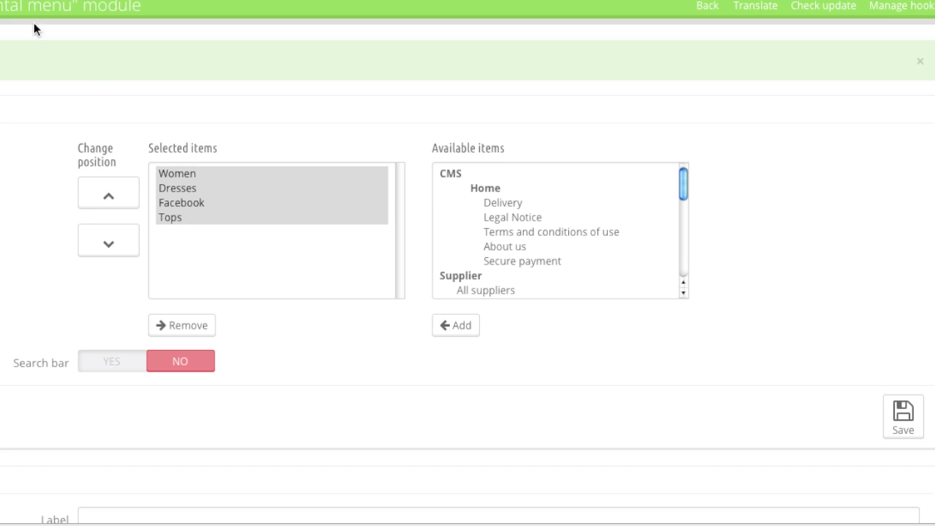
pyautogui.click(177, 203)
pyautogui.click(108, 241)
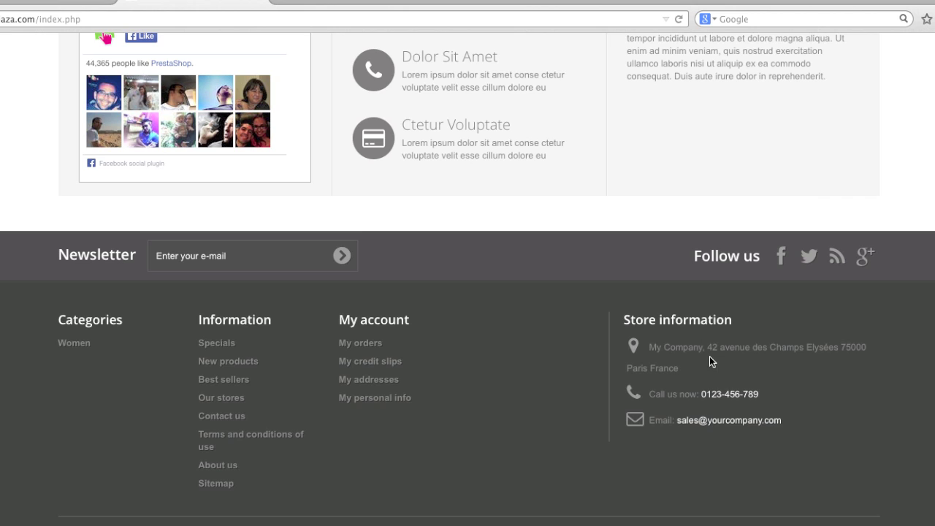
# - Return to the Top horizontal menu settings in the admin
pyautogui.click(90, 3)
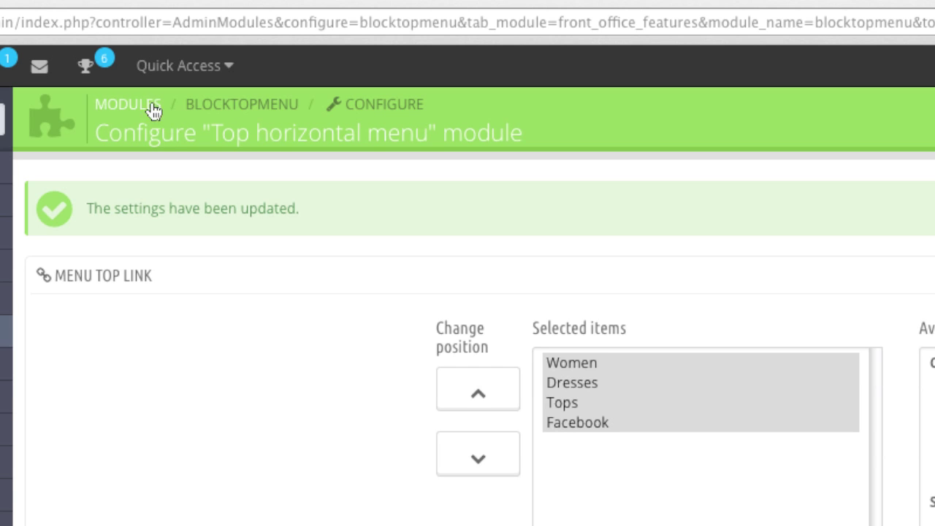
# - Replace the Contact information block's address with USA and save
pyautogui.click(91, 64)
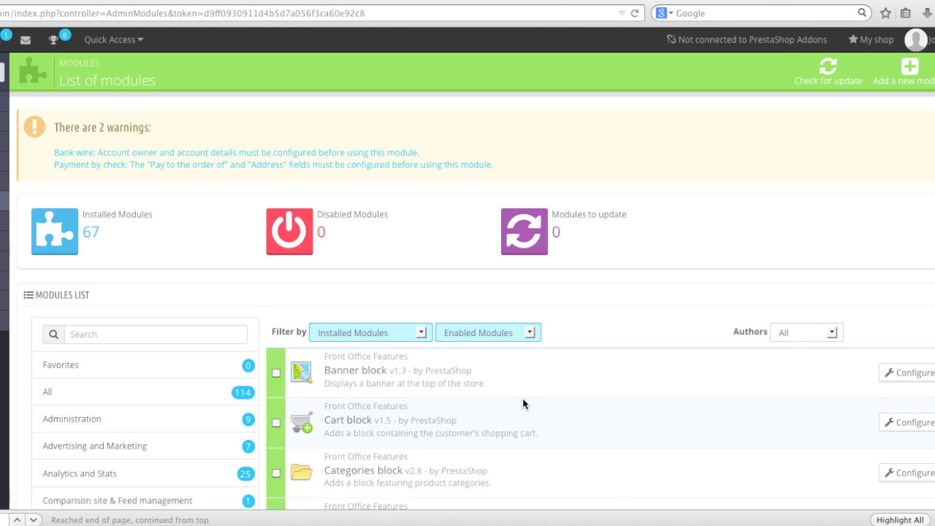
pyautogui.scroll(-3, 523, 398)
pyautogui.scroll(-1, 523, 398)
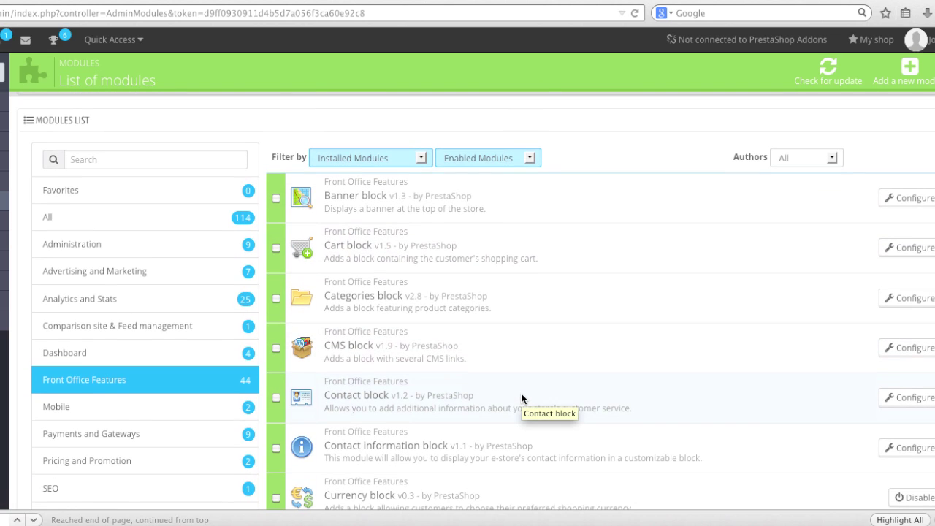
pyautogui.scroll(-1, 522, 398)
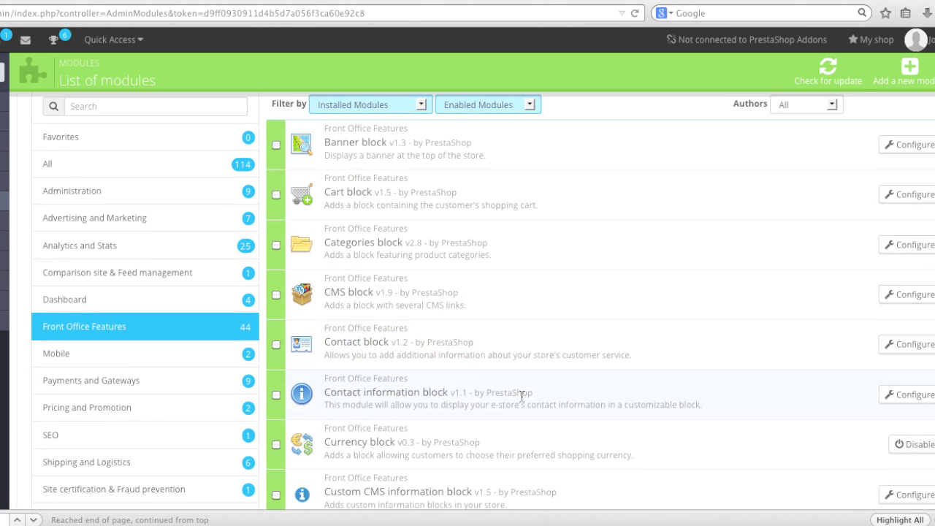
pyautogui.scroll(-1, 522, 395)
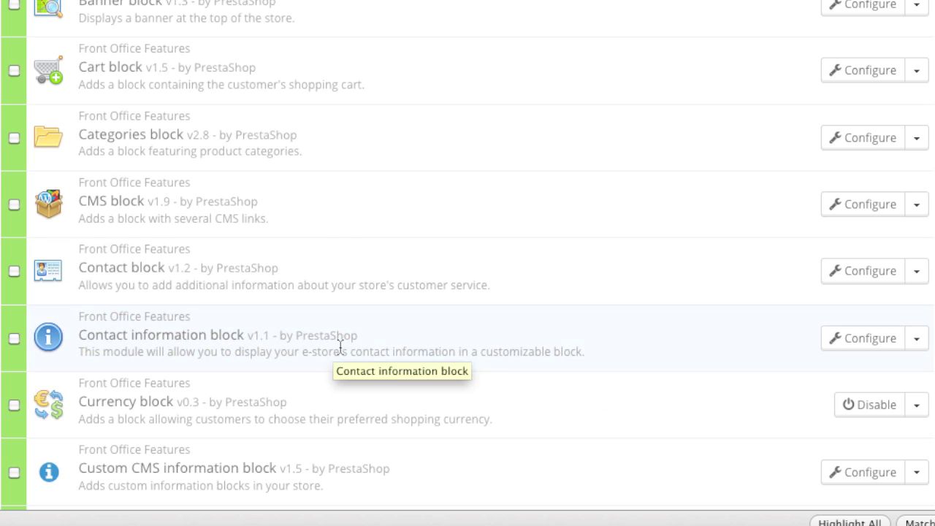
pyautogui.click(864, 339)
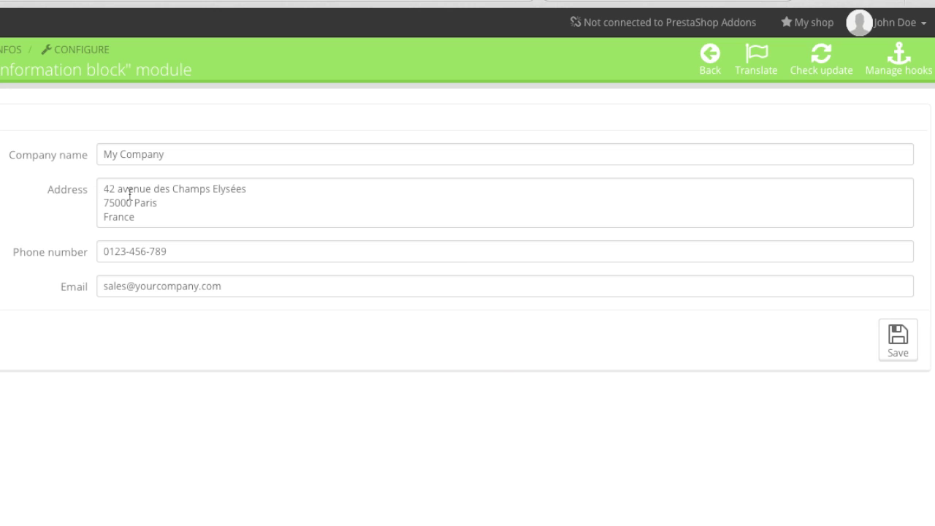
pyautogui.click(153, 220)
pyautogui.hotkey('ctrl', 'a')
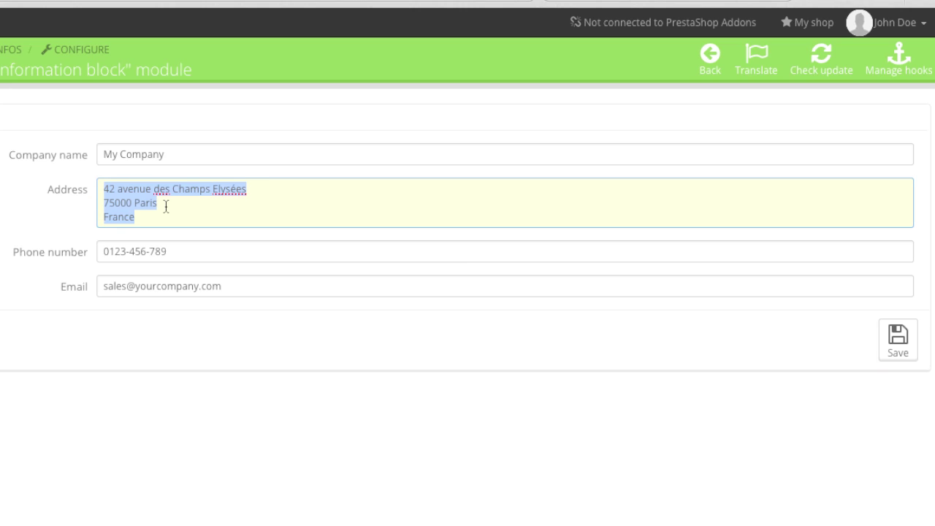
pyautogui.write('USA')
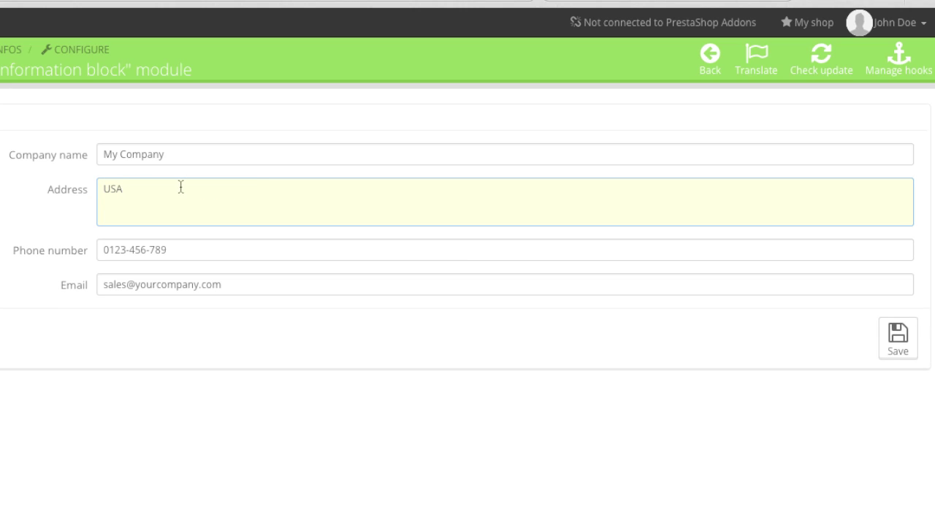
pyautogui.click(907, 339)
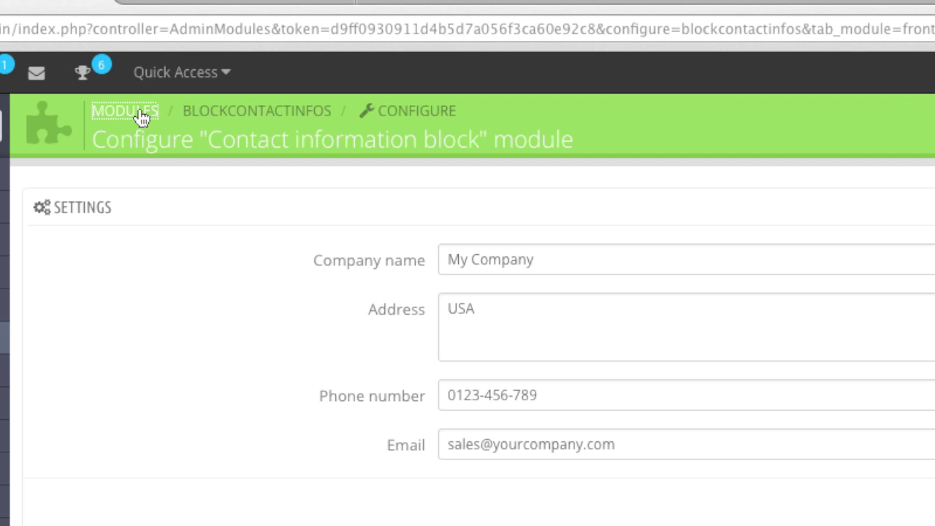
# - Uncheck the CMS block's 'Our stores' footer link option, save, and reload the storefront
pyautogui.click(83, 67)
pyautogui.scroll(-4, 596, 249)
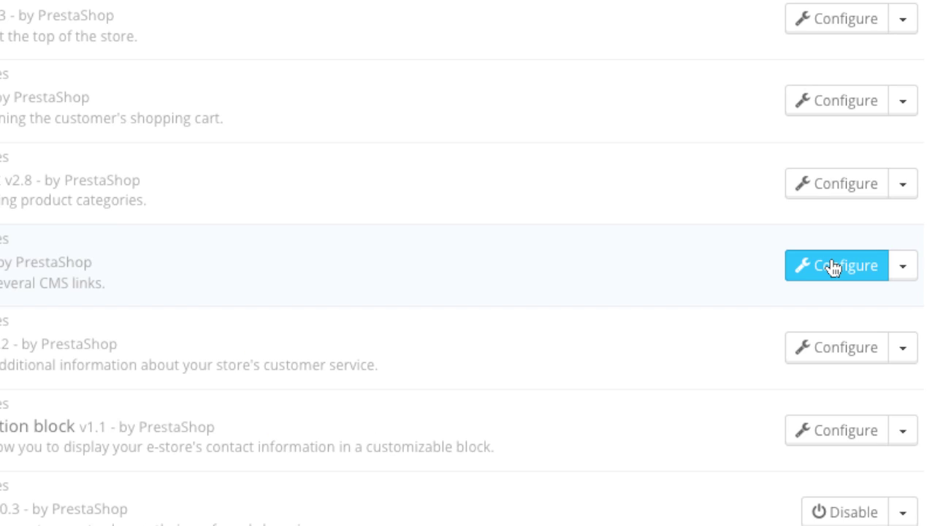
pyautogui.click(834, 266)
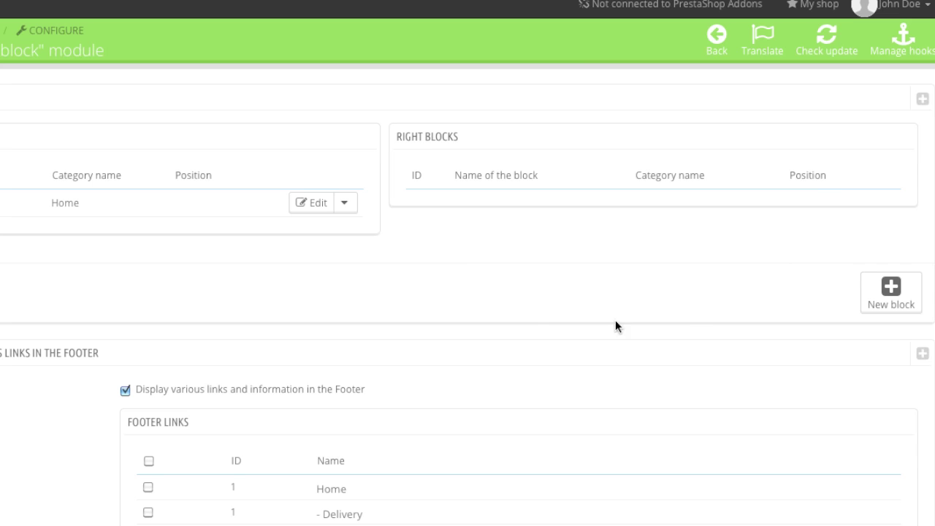
pyautogui.scroll(-6, 536, 305)
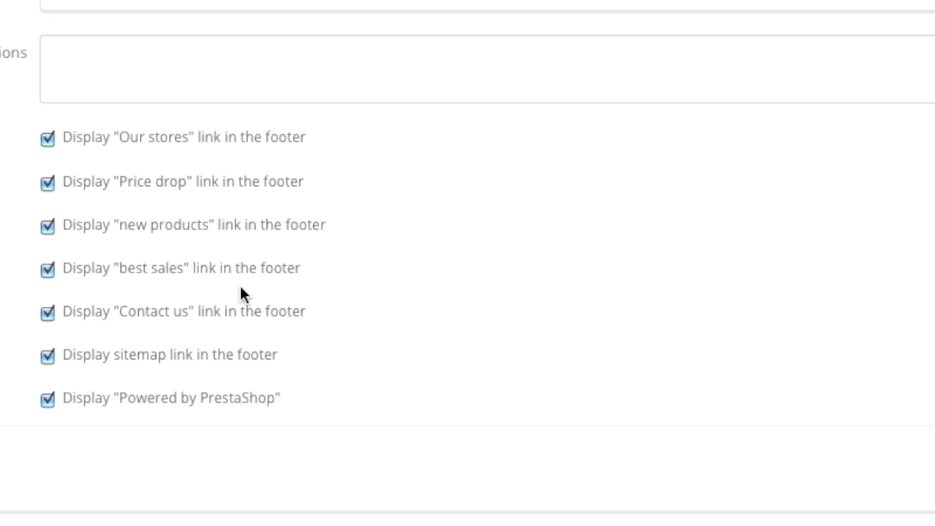
pyautogui.click(46, 137)
pyautogui.click(905, 484)
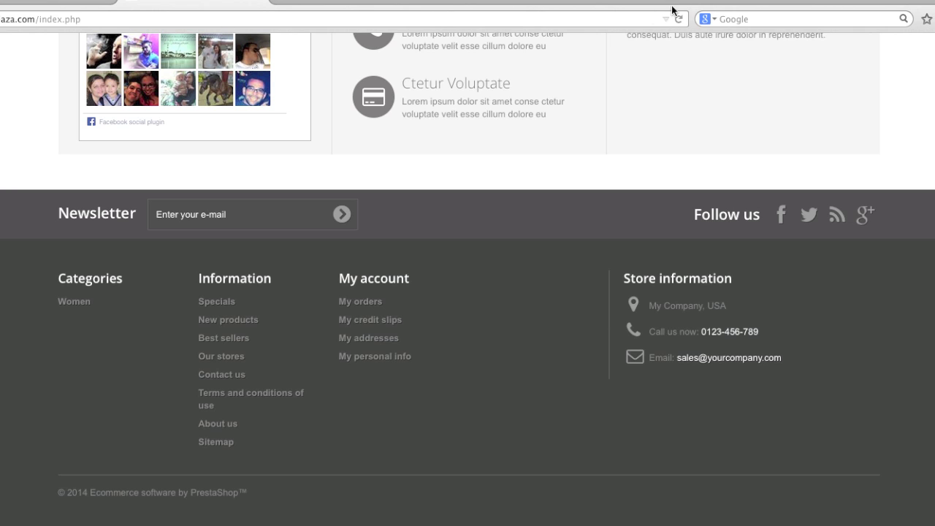
pyautogui.click(680, 18)
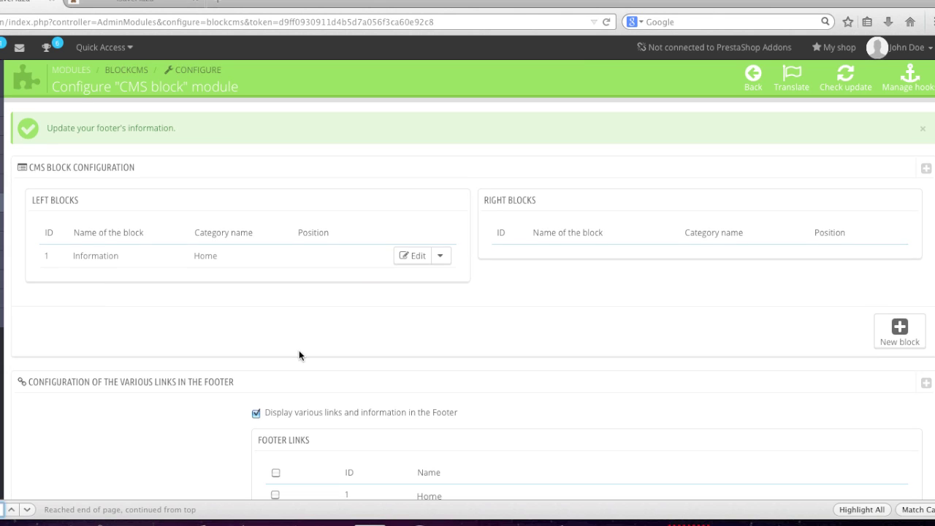
# - Re-enable the 'Our stores' footer link in the CMS block and refresh the storefront
pyautogui.scroll(-1, 299, 354)
pyautogui.scroll(-5, 300, 354)
pyautogui.scroll(1, 302, 355)
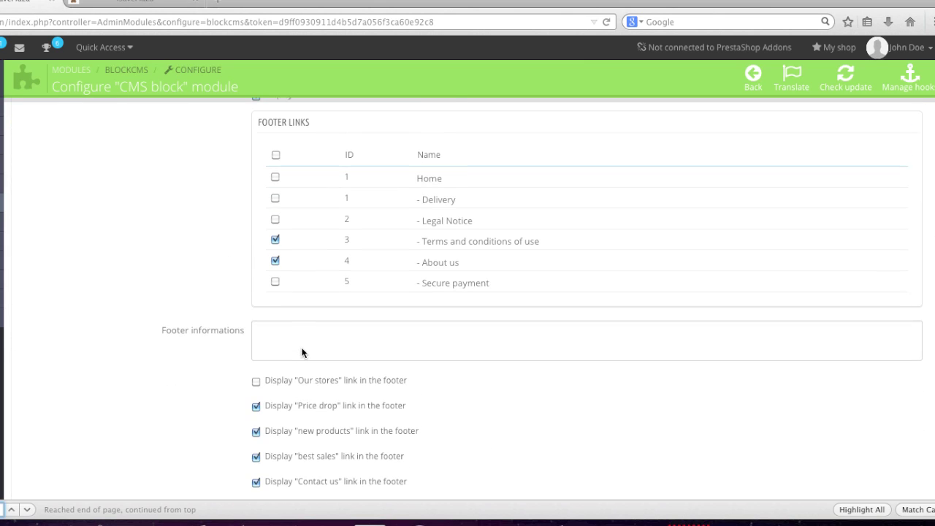
pyautogui.click(48, 328)
pyautogui.scroll(-4, 234, 305)
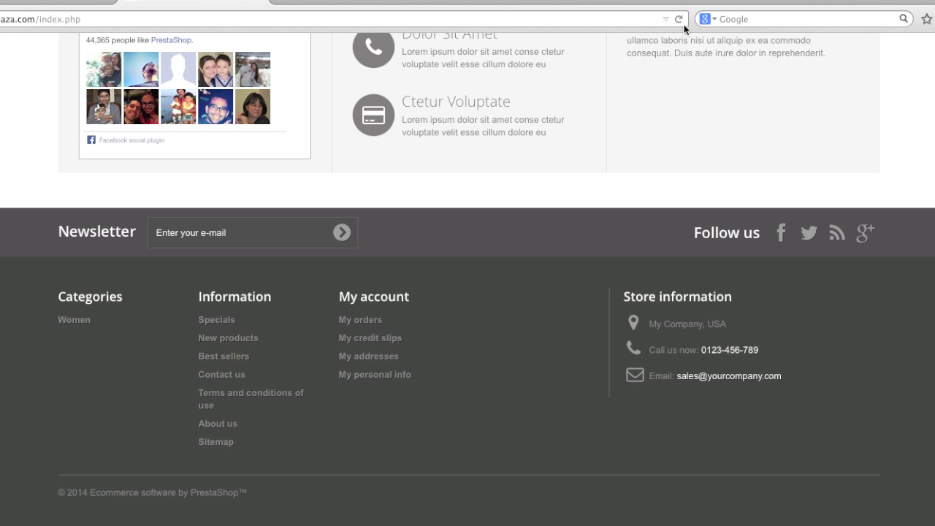
pyautogui.click(680, 20)
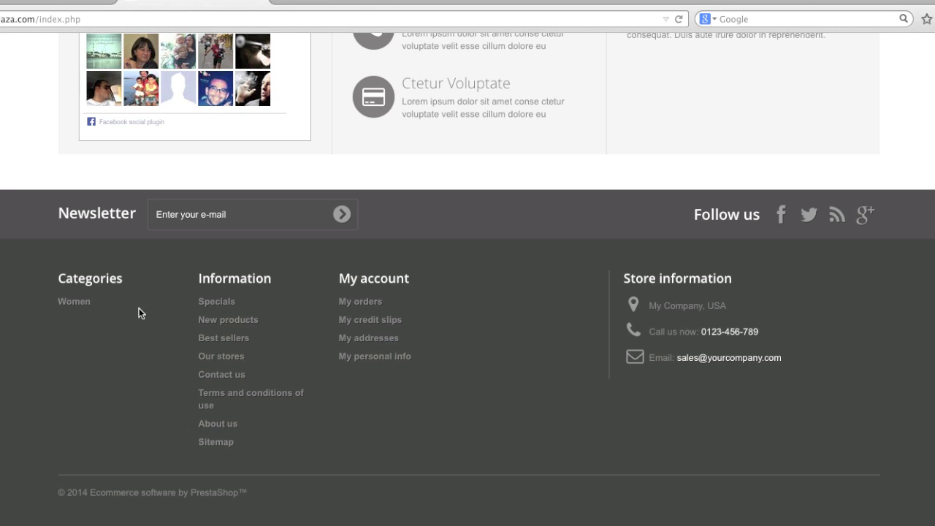
# - Browse the storefront's Dresses category page, then return to the CMS block settings
pyautogui.scroll(10, 138, 310)
pyautogui.scroll(6, 161, 322)
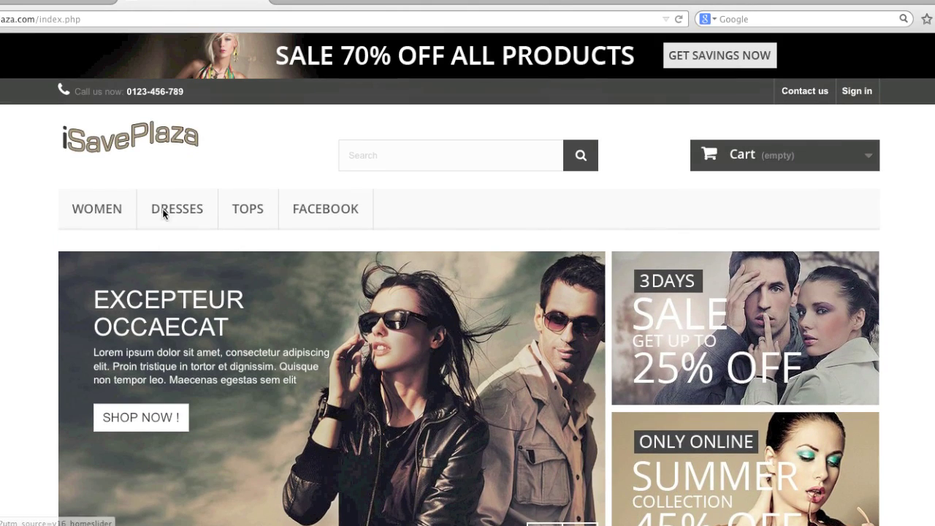
pyautogui.click(164, 211)
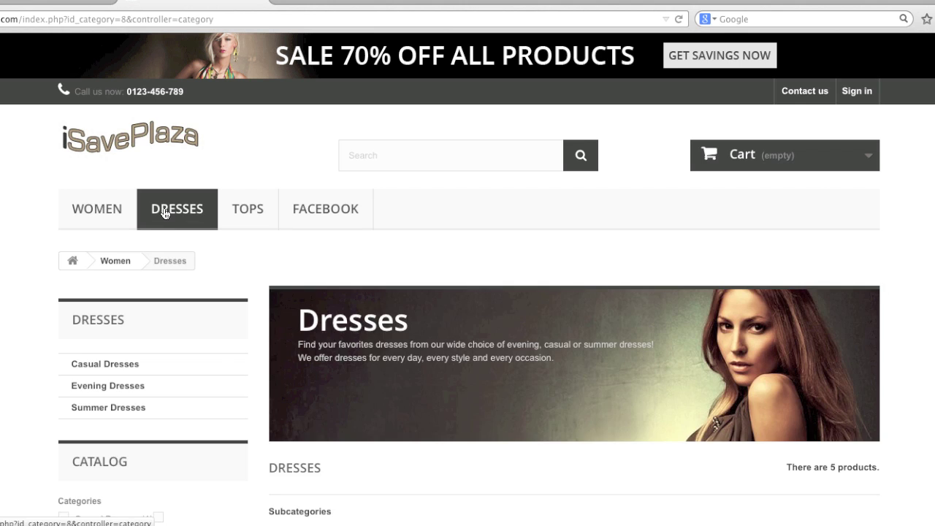
pyautogui.scroll(-3, 164, 219)
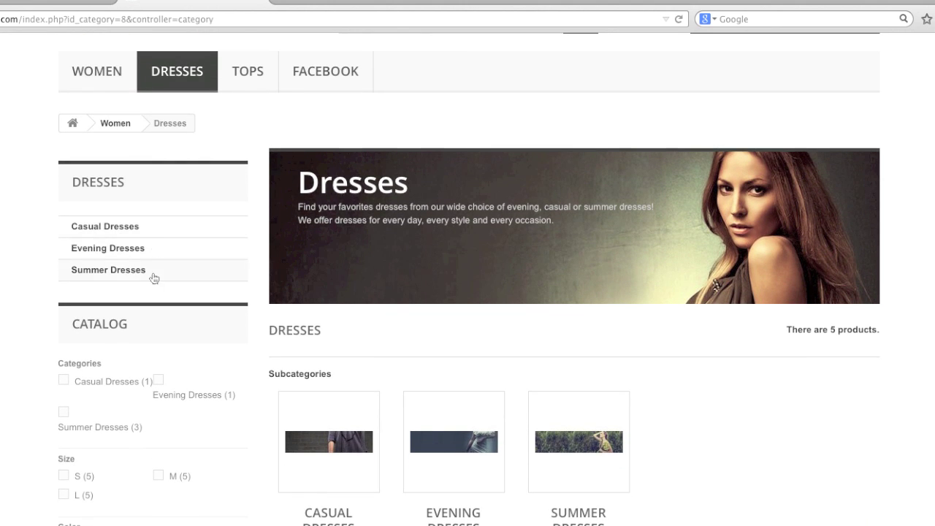
pyautogui.scroll(-1, 317, 380)
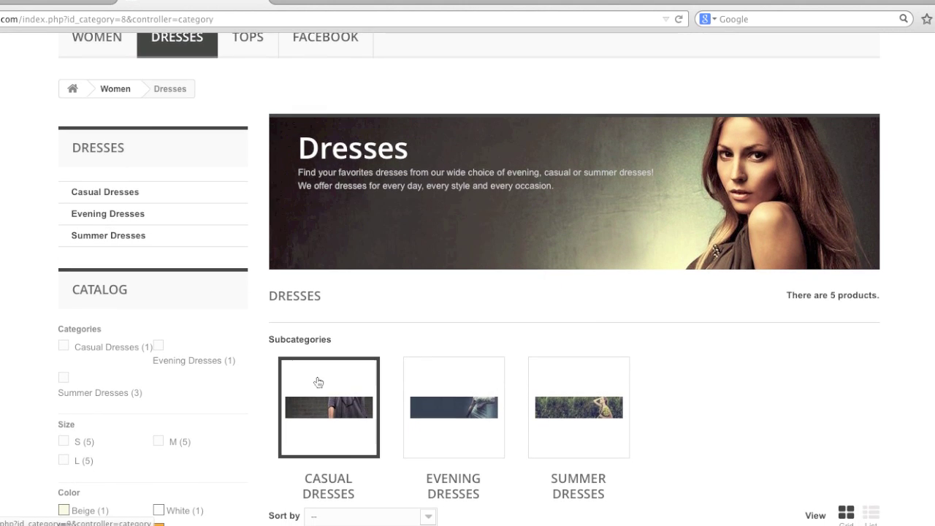
pyautogui.click(79, 1)
pyautogui.scroll(6, 204, 268)
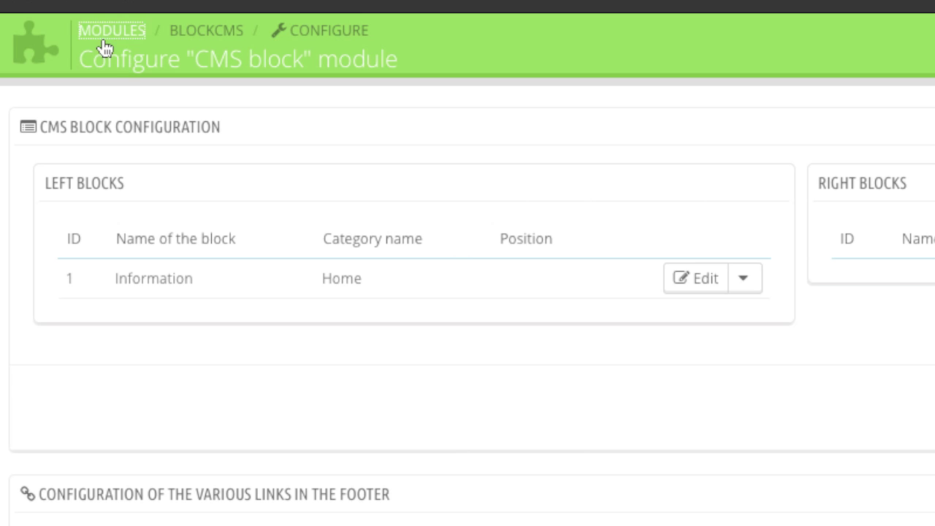
# - Disable the Categories block module and reload the Dresses page to confirm the left column changed
pyautogui.click(123, 69)
pyautogui.scroll(-1, 468, 308)
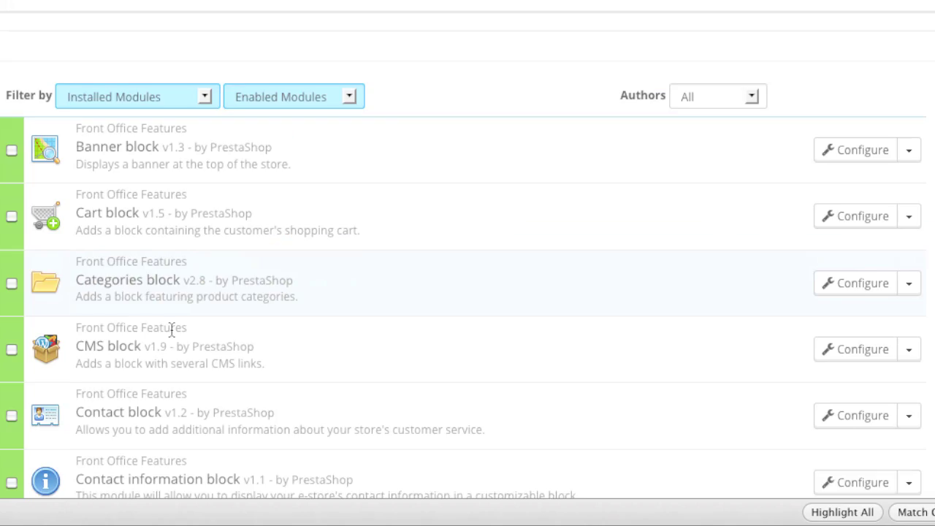
pyautogui.click(909, 249)
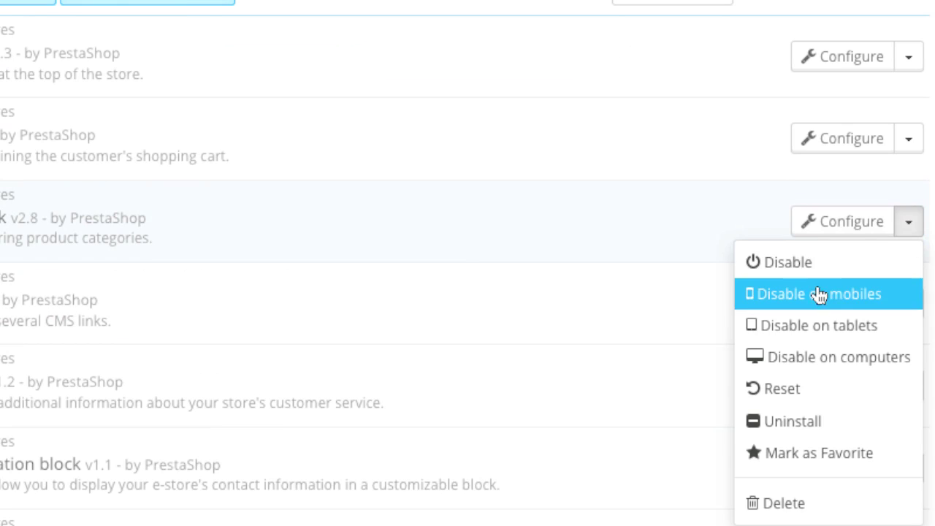
pyautogui.click(781, 265)
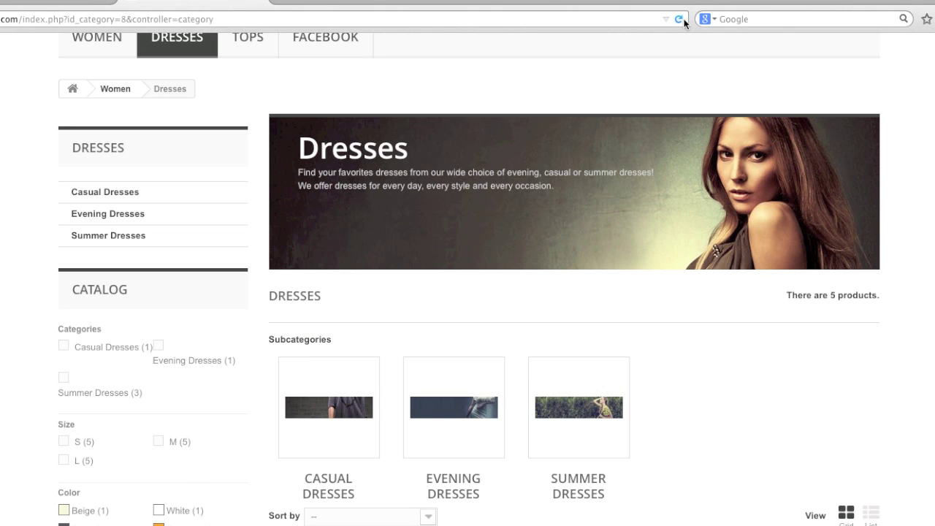
pyautogui.click(682, 20)
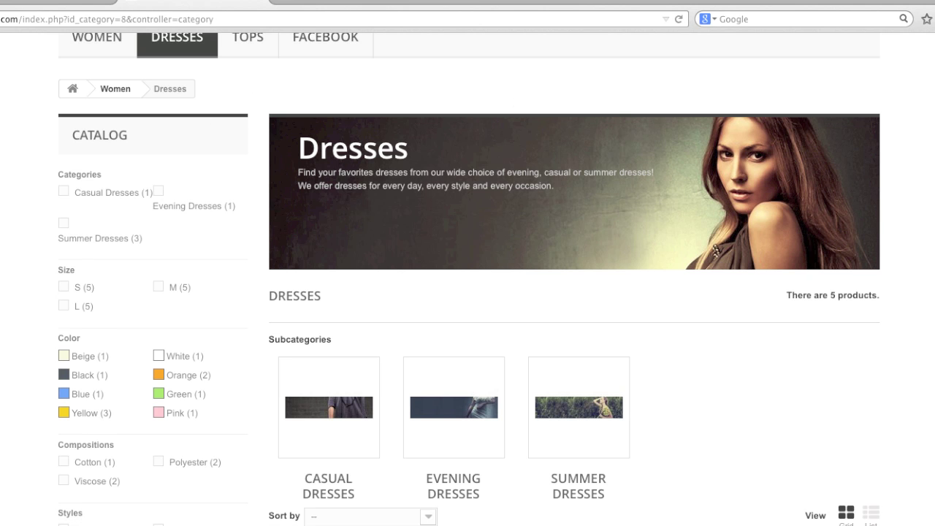
pyautogui.scroll(-15, 468, 293)
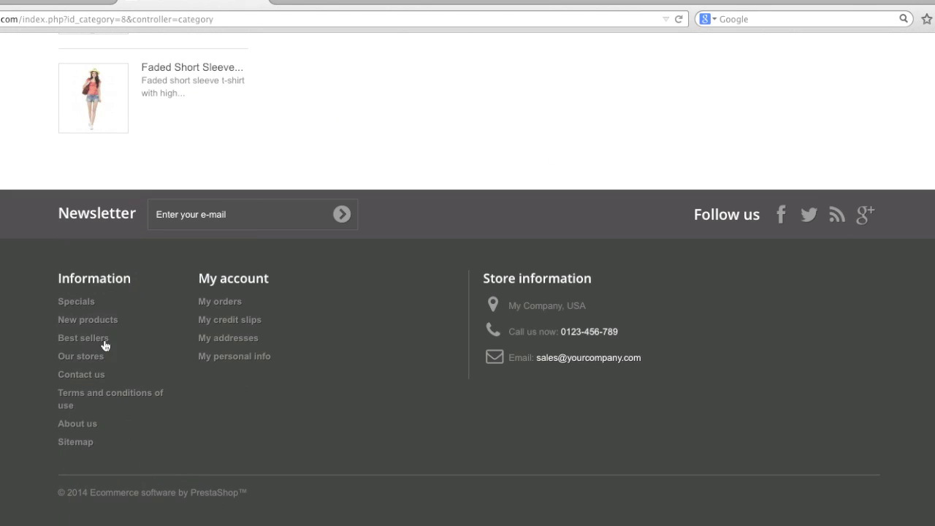
pyautogui.scroll(15, 75, 409)
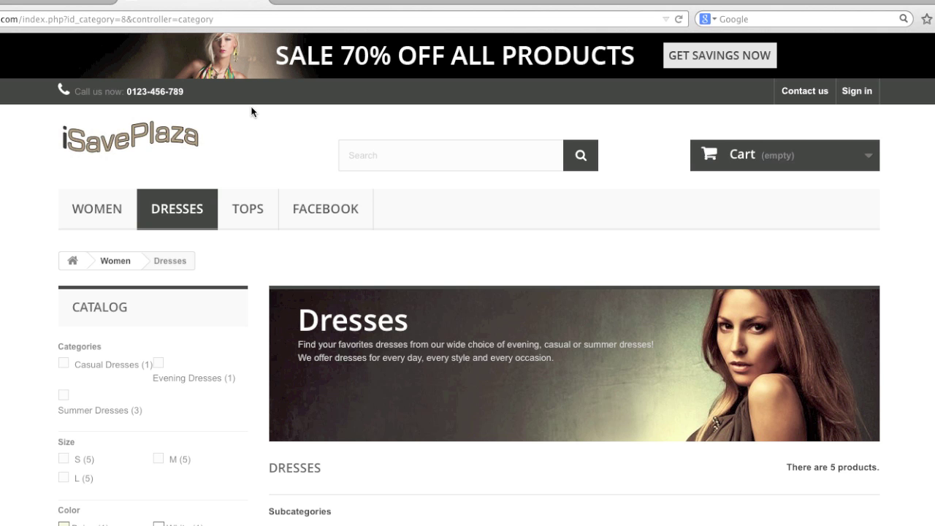
# - Re-enable the Categories block, unhook it from displayFooter, and switch to the storefront Dresses page
pyautogui.click(87, 3)
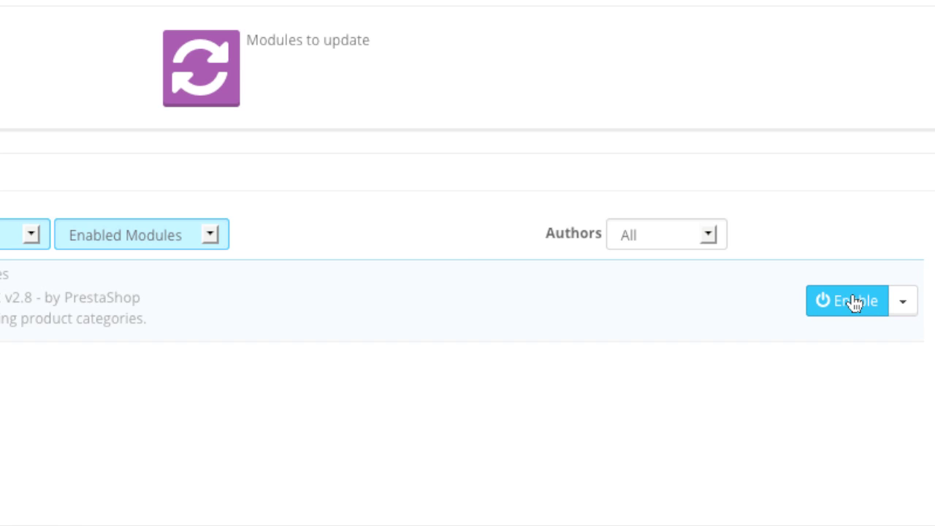
pyautogui.click(855, 301)
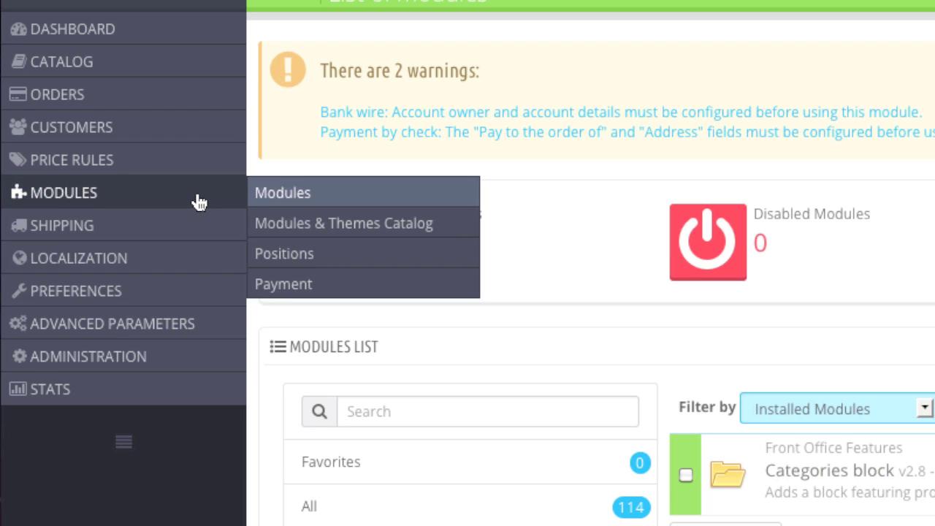
pyautogui.click(295, 271)
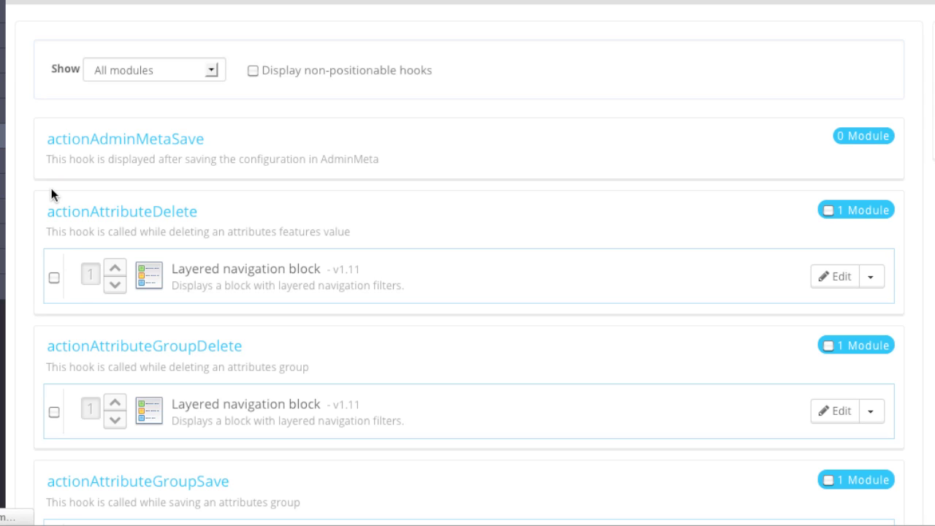
pyautogui.hotkey('ctrl', 'f')
pyautogui.write('displayFo')
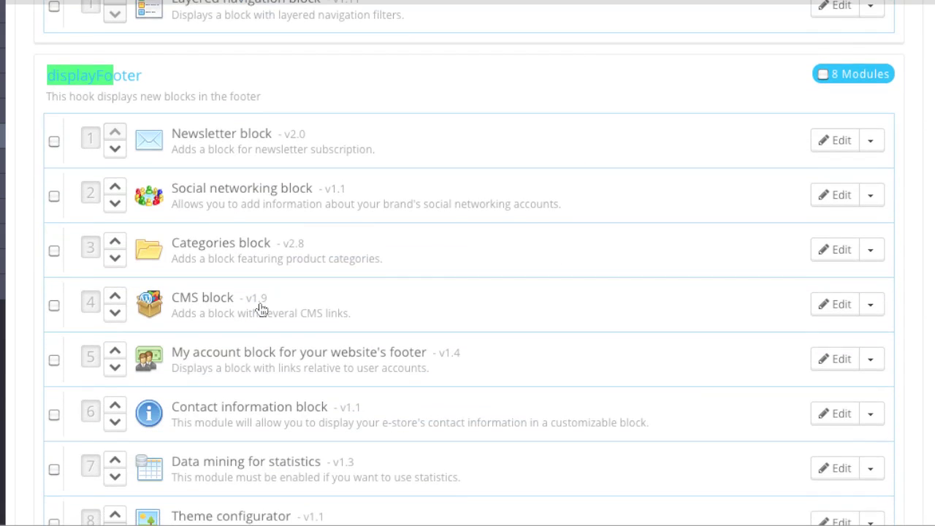
pyautogui.click(870, 250)
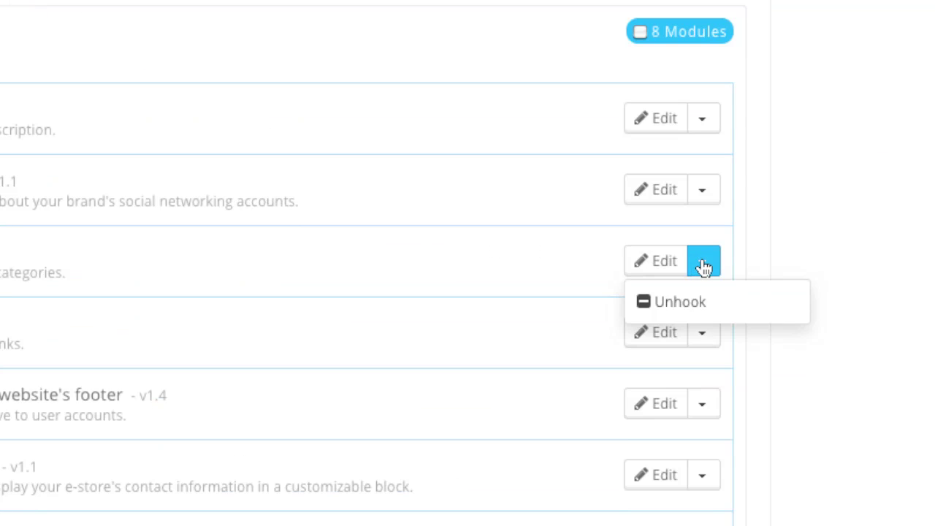
pyautogui.click(695, 320)
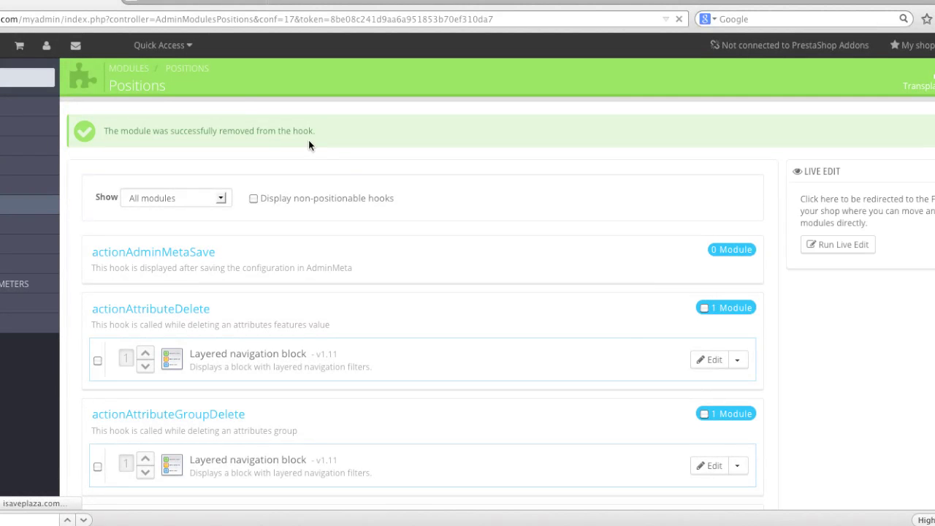
pyautogui.click(210, 4)
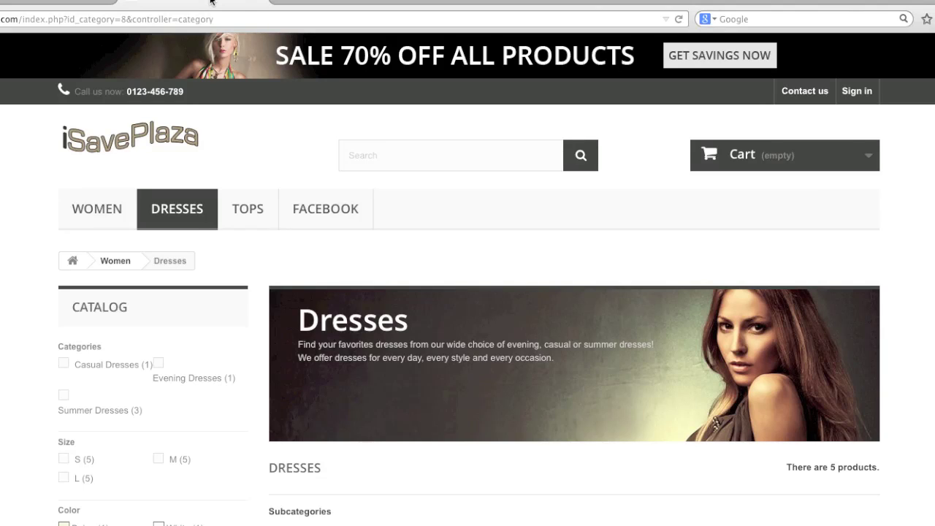
# - Reload the Dresses page and check its left-column subcategory list and footer
pyautogui.click(677, 19)
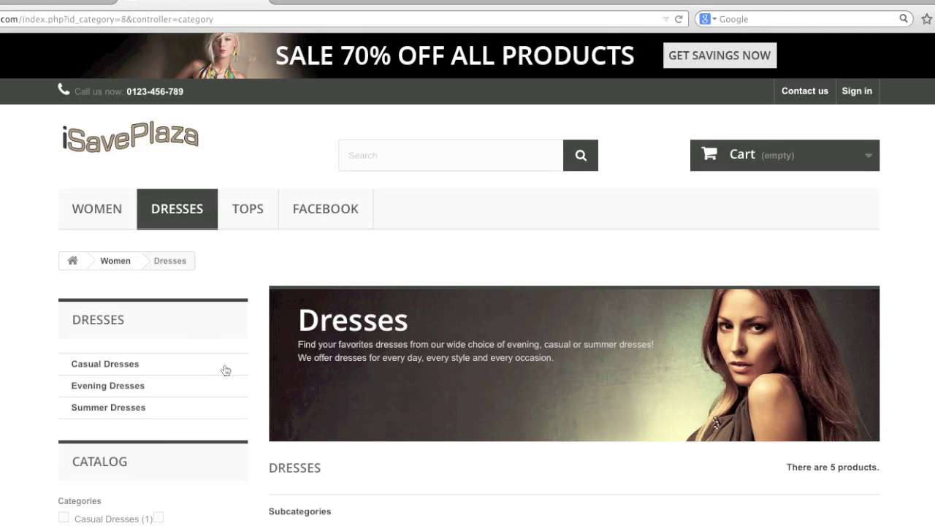
pyautogui.scroll(-15, 468, 292)
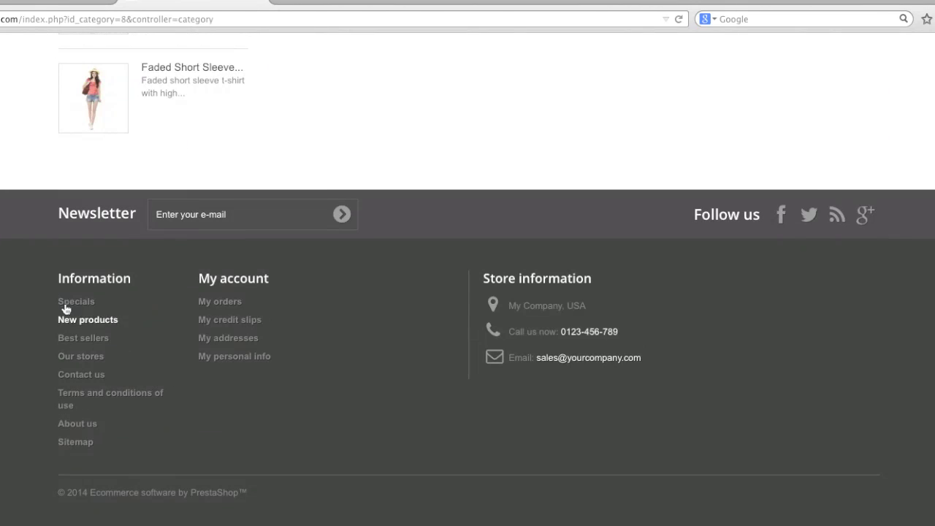
pyautogui.scroll(2, 704, 267)
pyautogui.scroll(15, 704, 264)
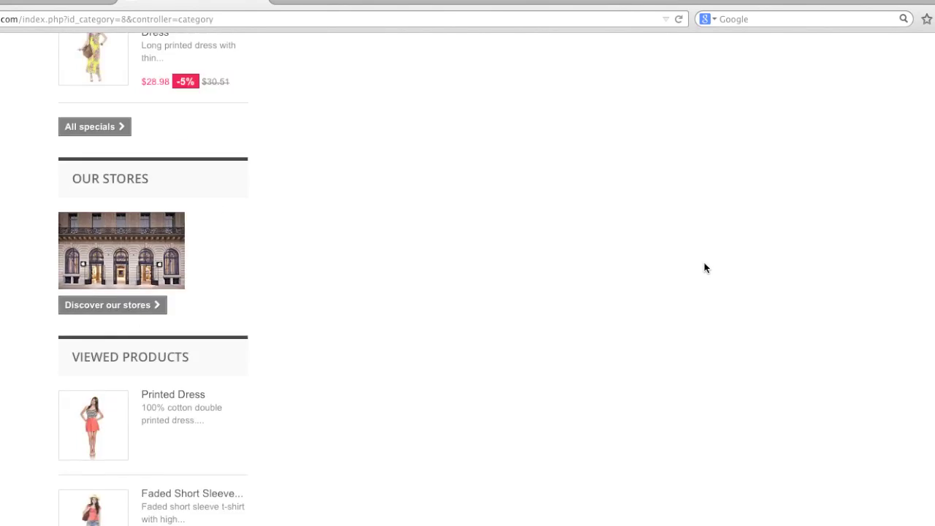
pyautogui.scroll(5, 706, 265)
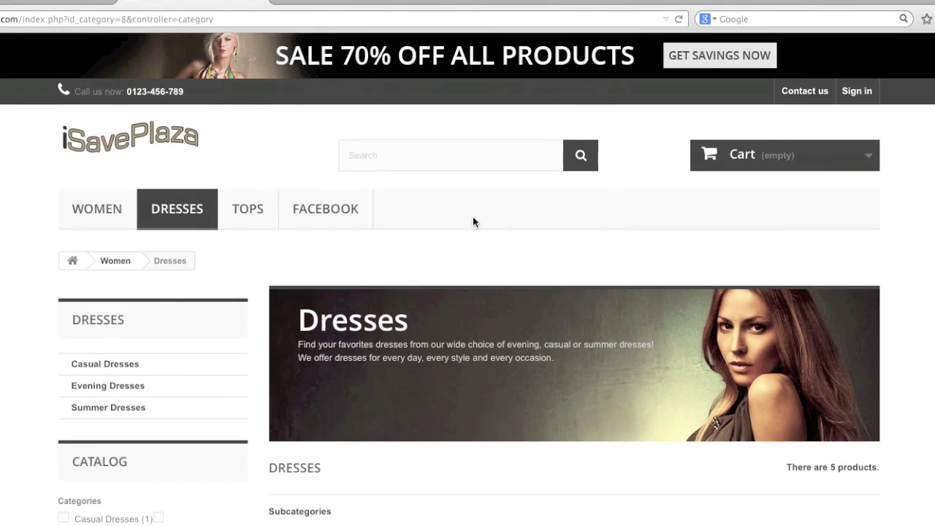
# - Open the store home page via the iSavePlaza logo, then return to the admin tab
pyautogui.click(181, 167)
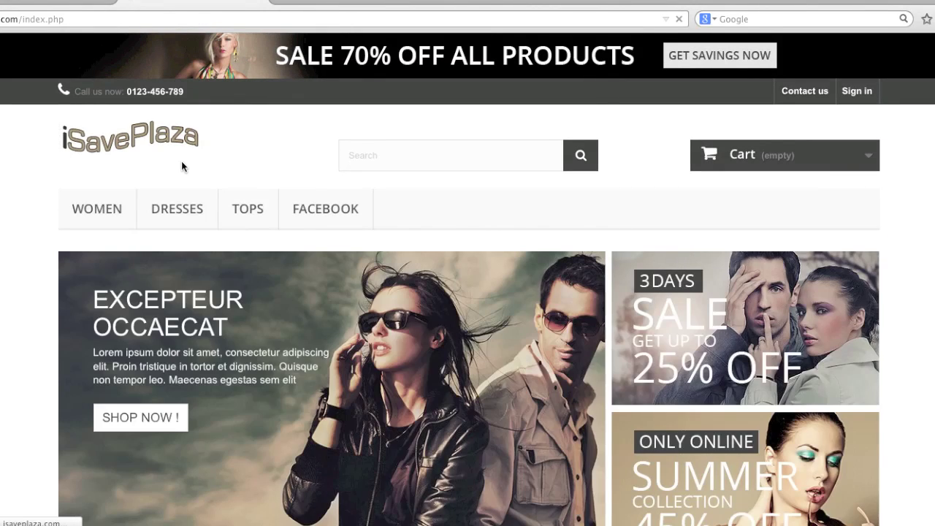
pyautogui.scroll(-4, 717, 234)
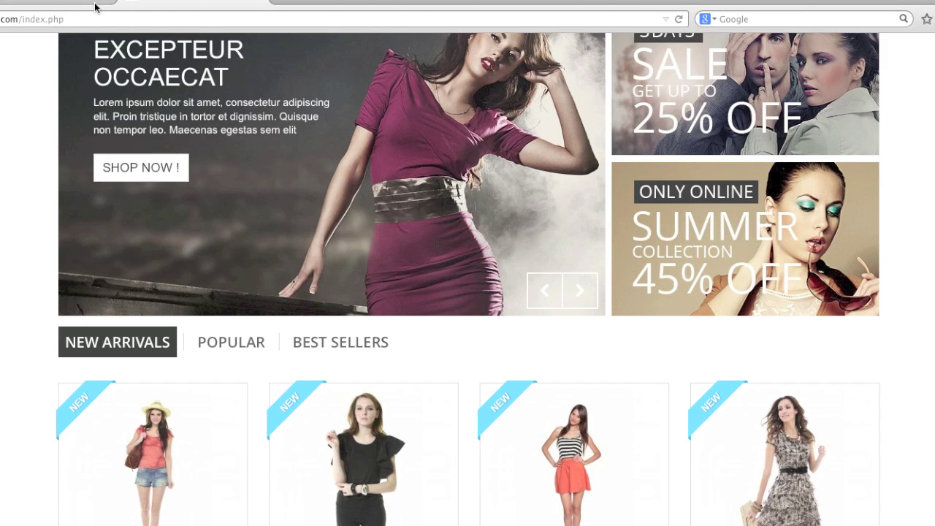
pyautogui.scroll(2, 278, 119)
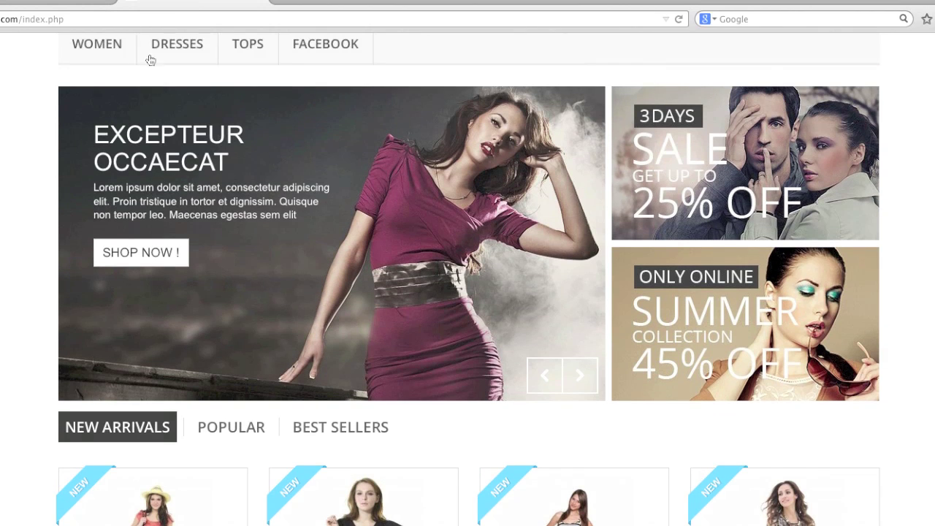
pyautogui.click(94, 3)
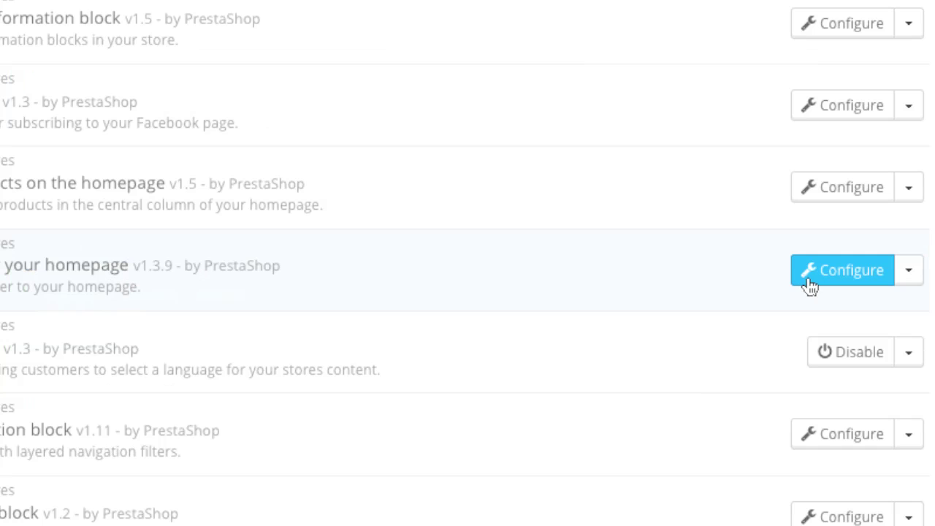
# - Open the Image slider module settings and start editing the first slide, Sample 1
pyautogui.click(812, 282)
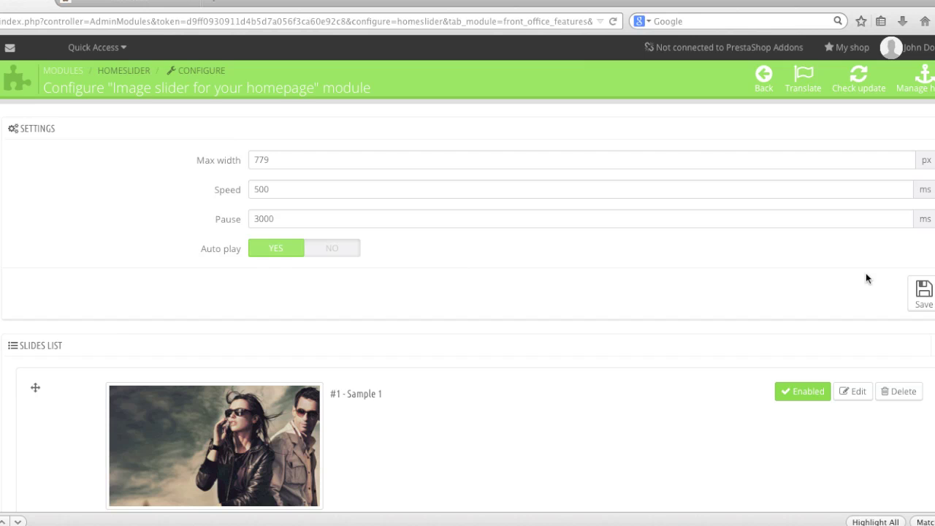
pyautogui.scroll(-1, 649, 285)
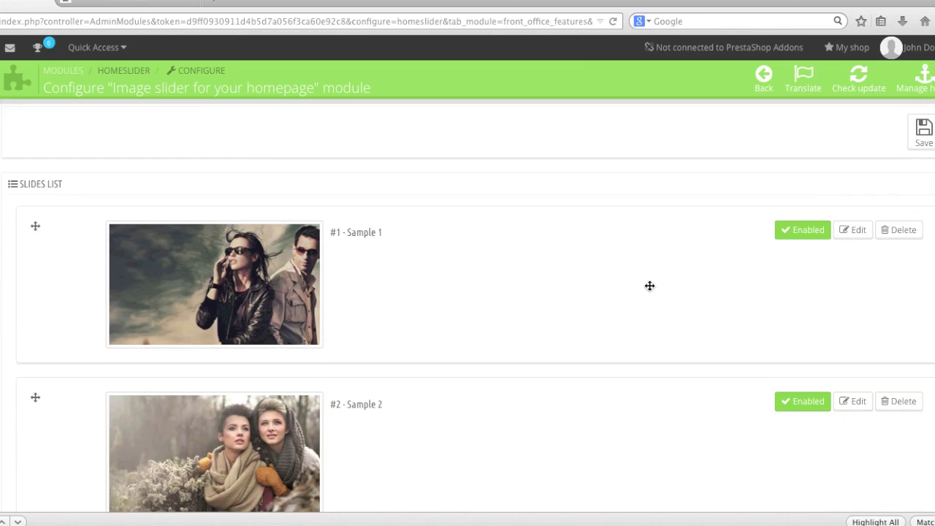
pyautogui.scroll(-3, 650, 286)
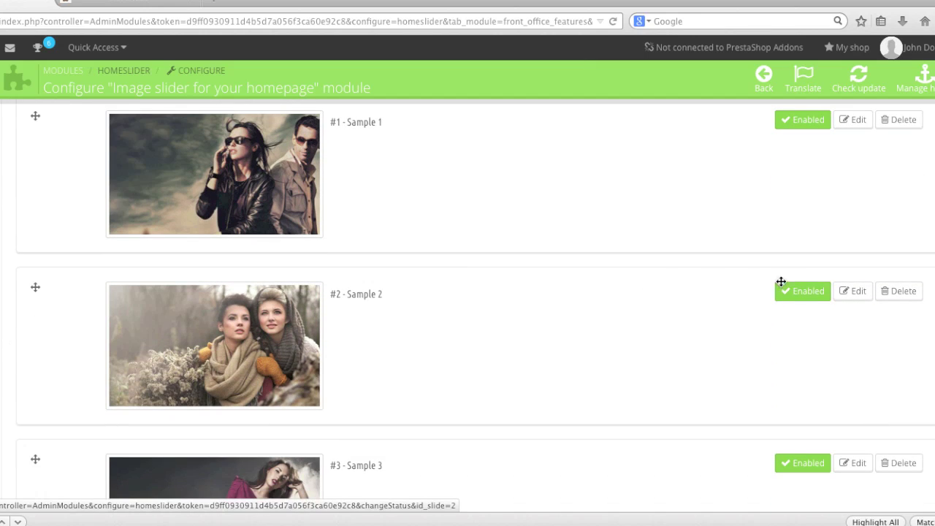
pyautogui.scroll(2, 794, 284)
pyautogui.scroll(3, 794, 284)
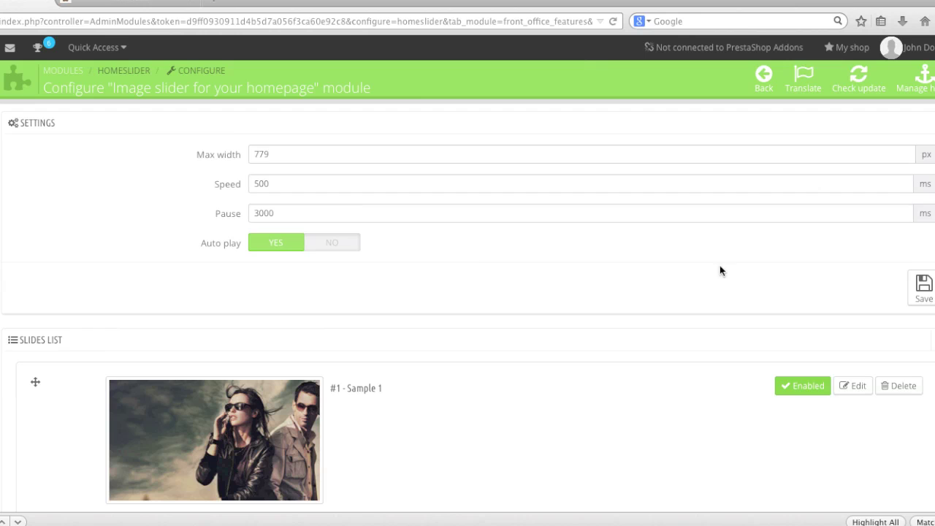
pyautogui.click(176, 5)
pyautogui.click(14, 5)
pyautogui.scroll(-5, 383, 244)
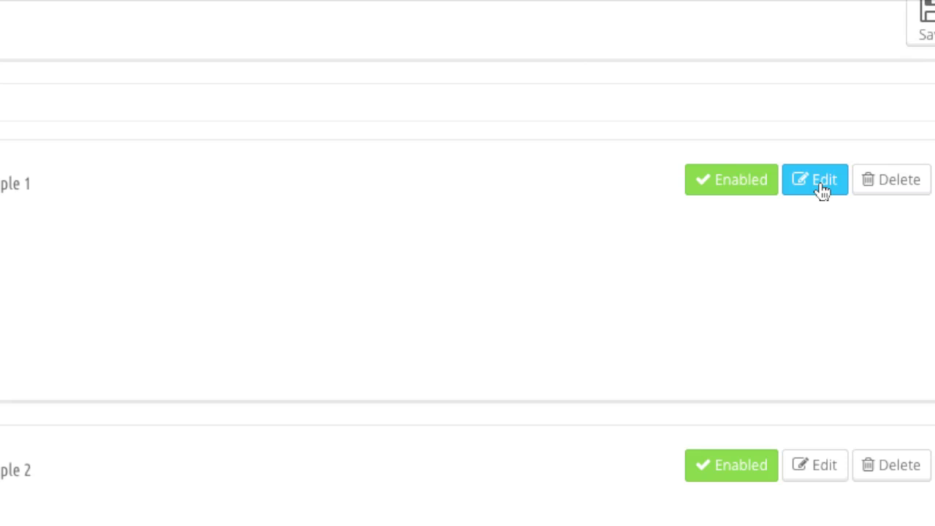
pyautogui.click(823, 190)
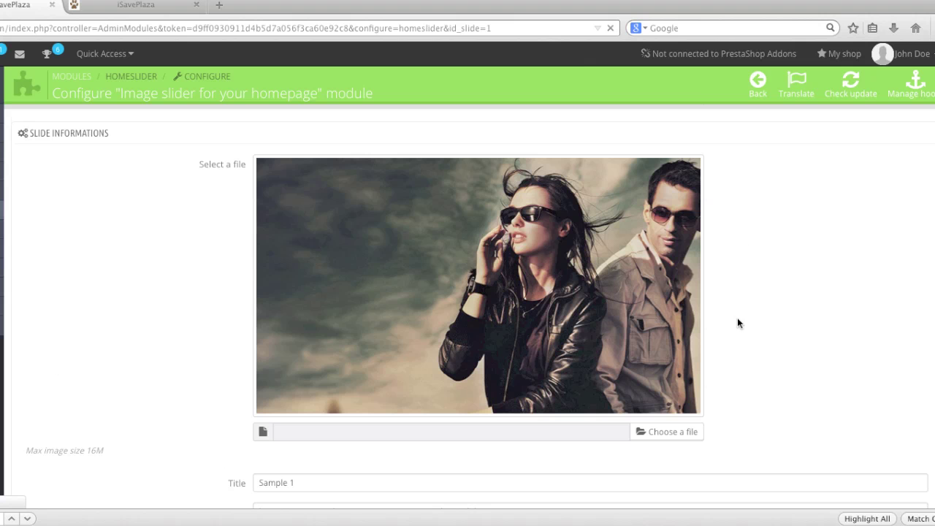
# - Copy the WOMEN category link address from the storefront menu
pyautogui.scroll(-5, 738, 323)
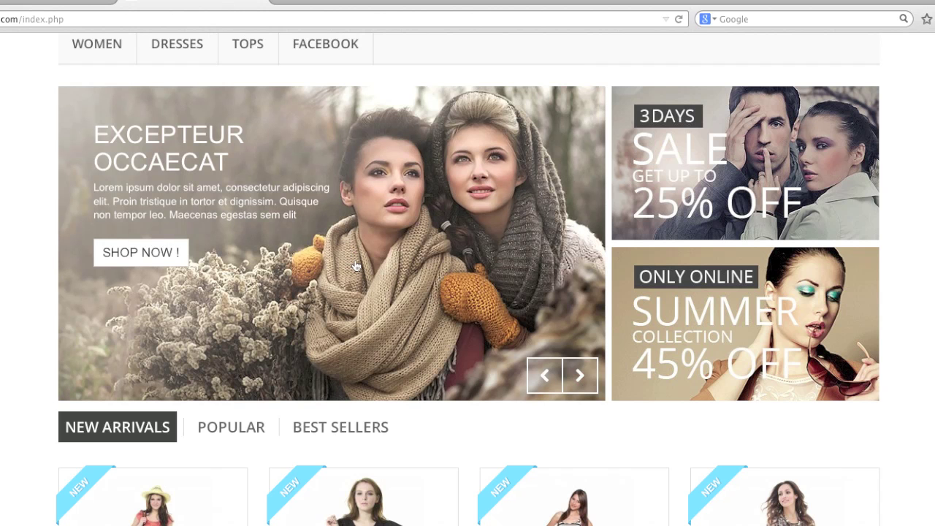
pyautogui.scroll(2, 351, 260)
pyautogui.rightClick(117, 147)
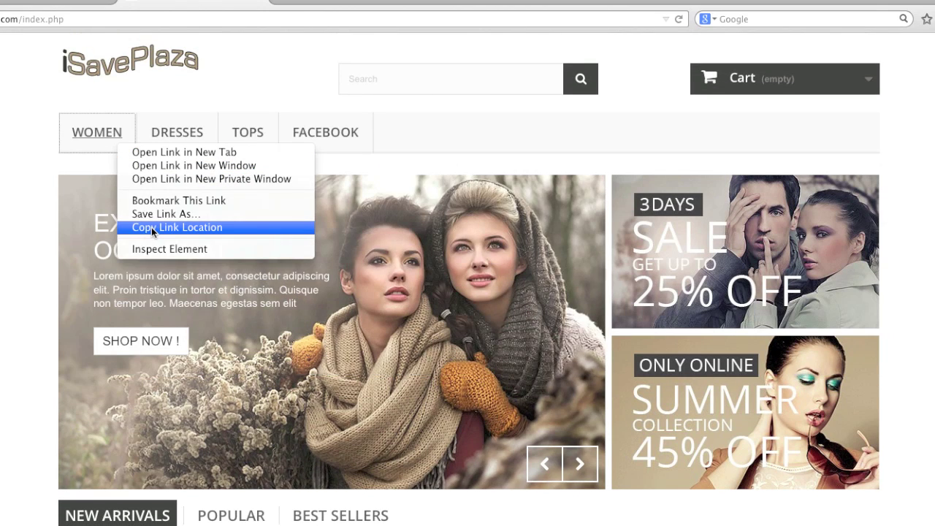
pyautogui.click(152, 227)
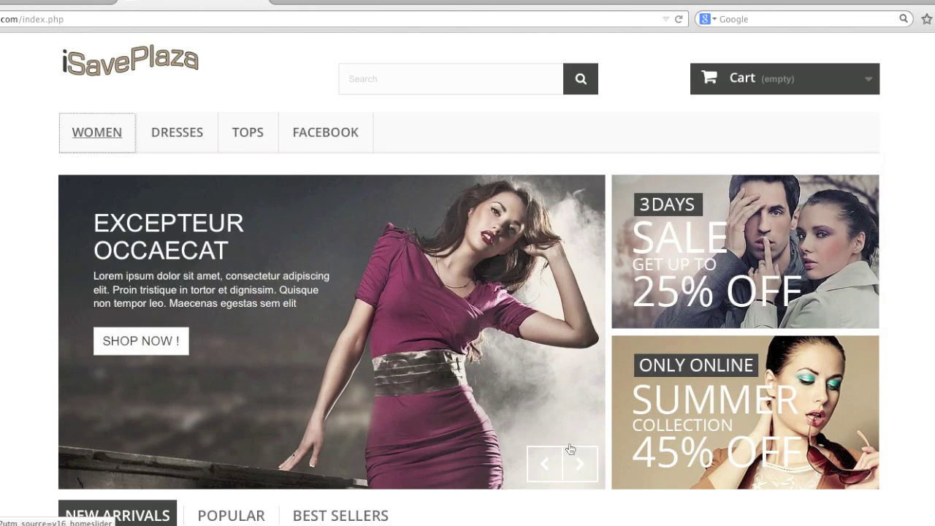
pyautogui.click(580, 463)
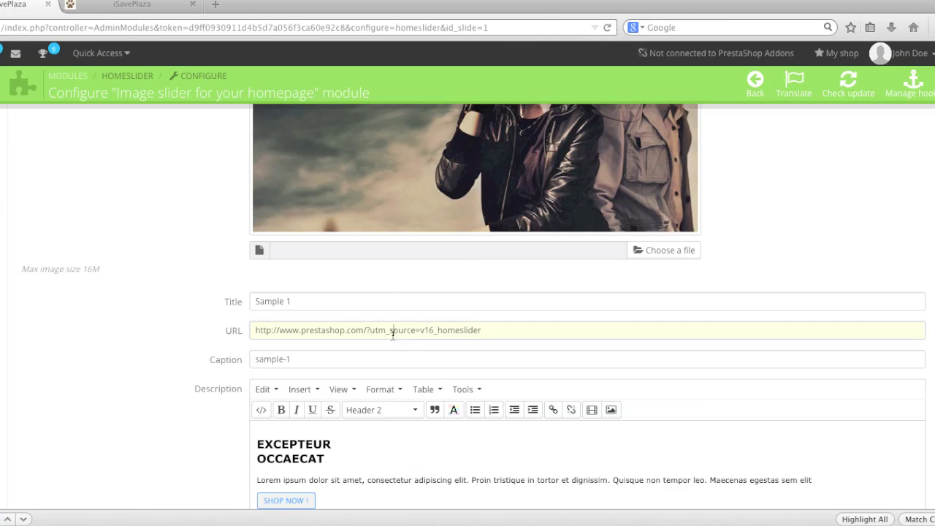
# - Replace the slide URL with the Women category link and set the title to Women's
pyautogui.tripleClick(393, 336)
pyautogui.rightClick(377, 334)
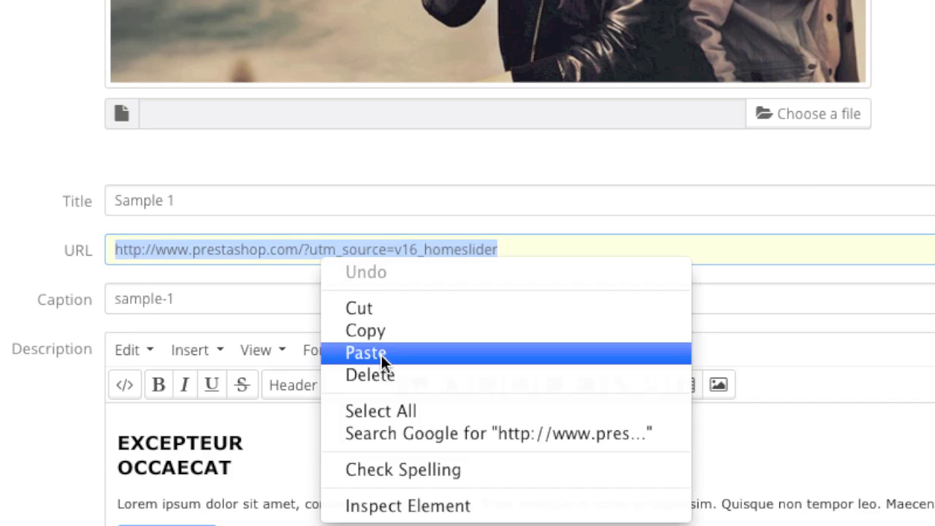
pyautogui.click(382, 355)
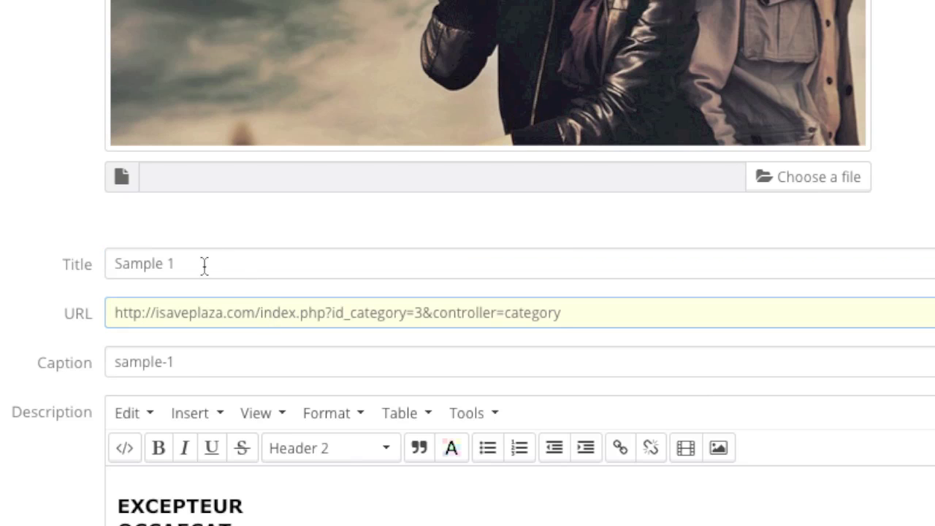
pyautogui.tripleClick(203, 205)
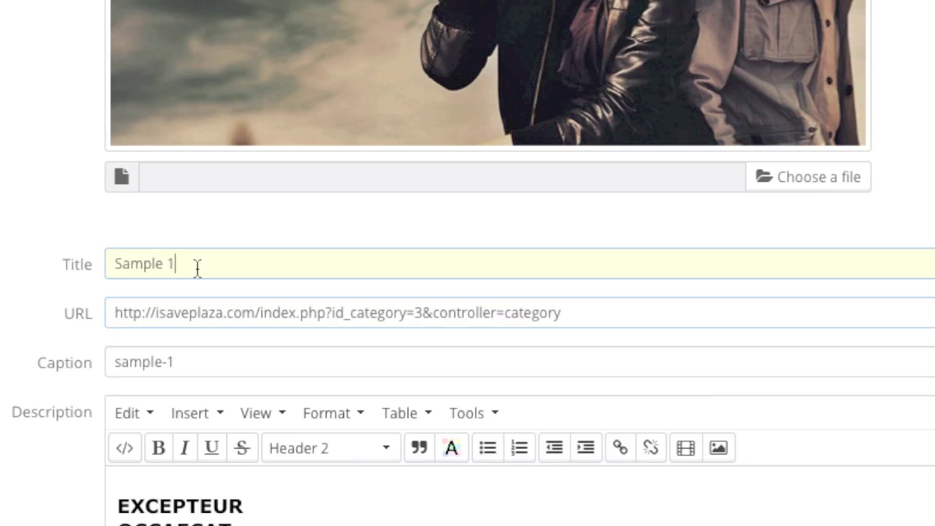
pyautogui.write("Women's")
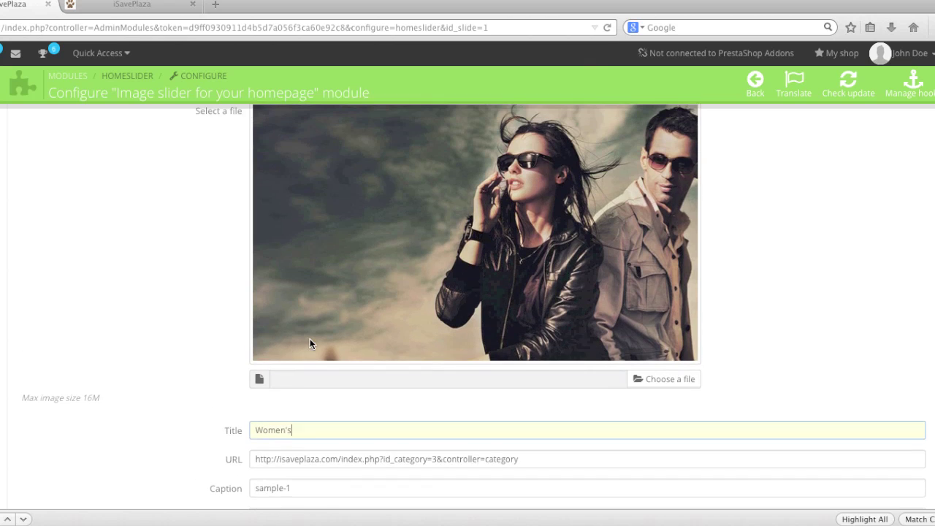
pyautogui.scroll(1, 207, 113)
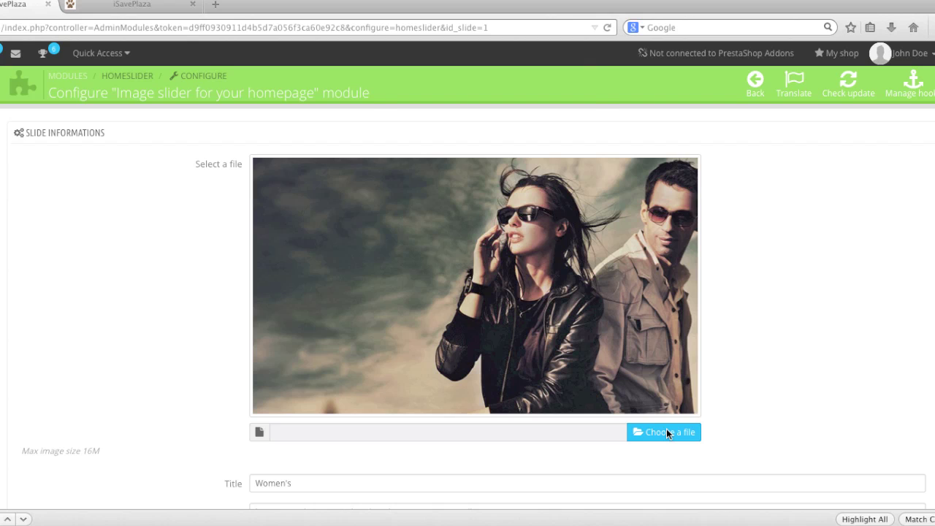
# - Set the slide image to hot_styles_383_267.jpg from the homepage_images folder
pyautogui.click(667, 433)
pyautogui.doubleClick(391, 140)
pyautogui.click(416, 193)
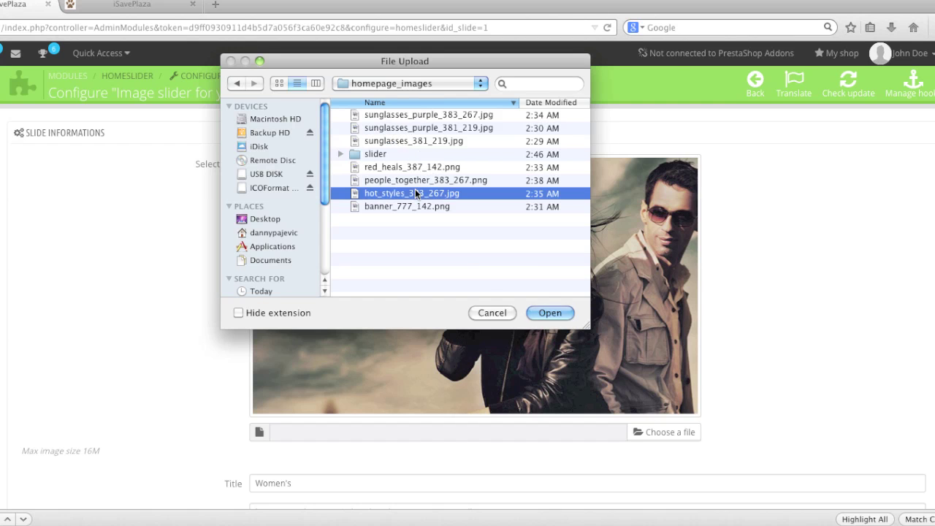
pyautogui.click(548, 311)
pyautogui.scroll(-5, 445, 262)
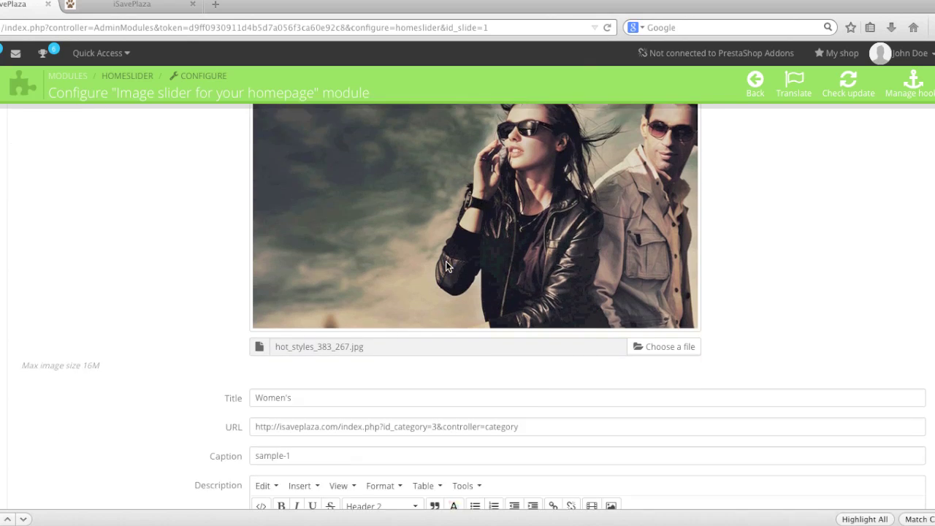
pyautogui.scroll(1, 447, 265)
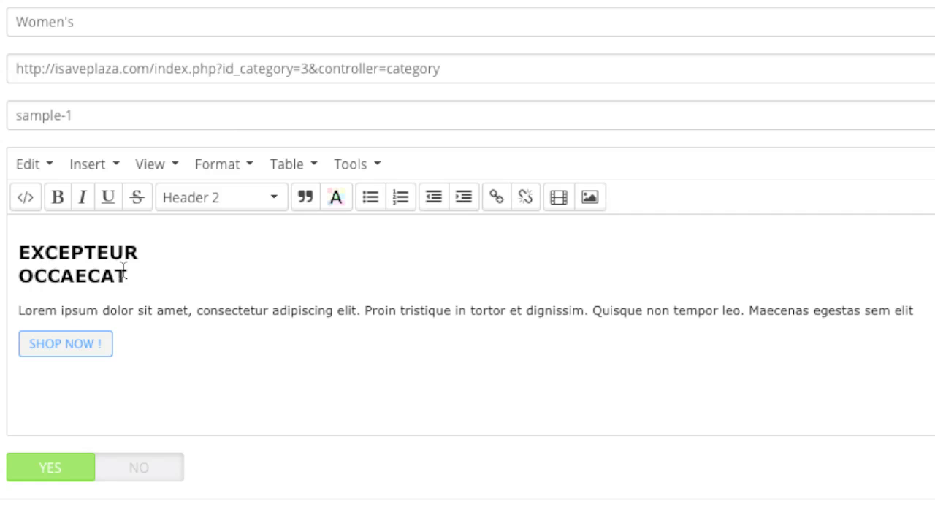
# - Replace the description with heading 'Hot Women's Fashion' and text 'Save now on the hottest styles this season'
pyautogui.moveTo(142, 284); pyautogui.dragTo(17, 260)
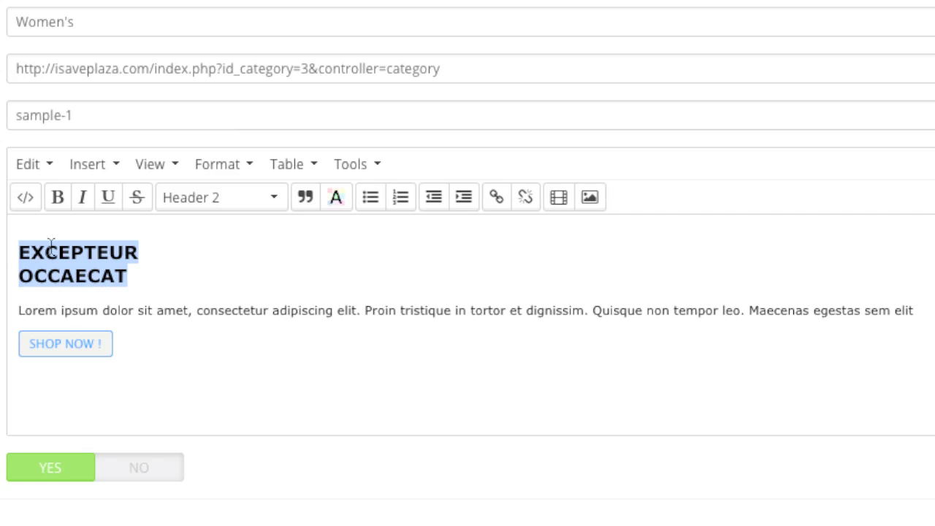
pyautogui.write('H')
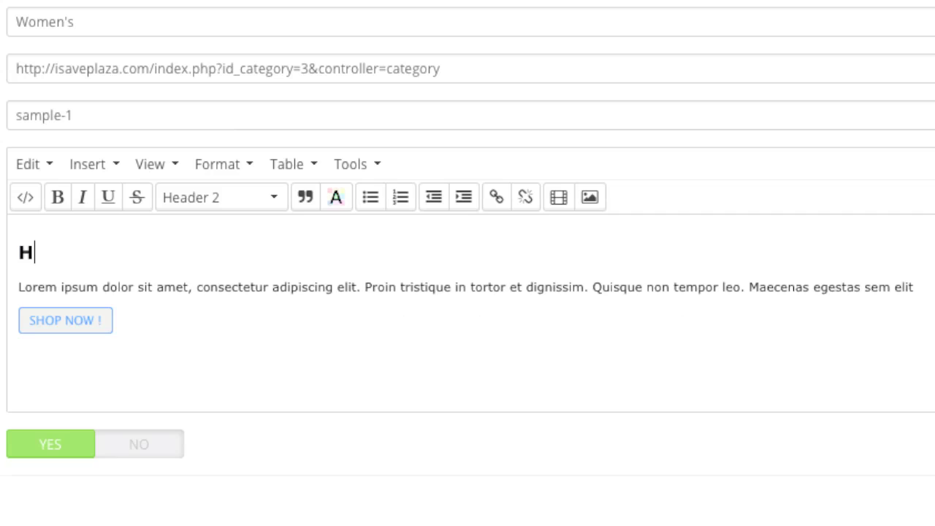
pyautogui.write('ot Wom')
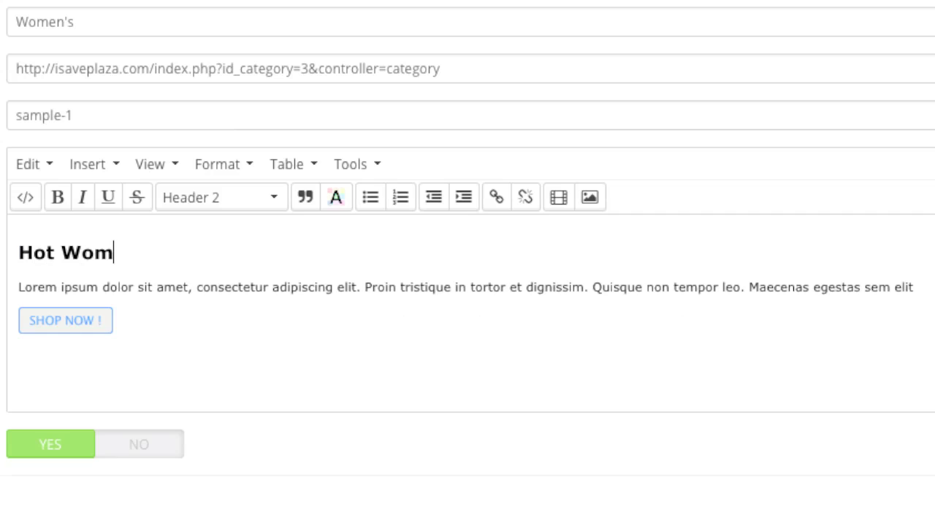
pyautogui.write("en's ")
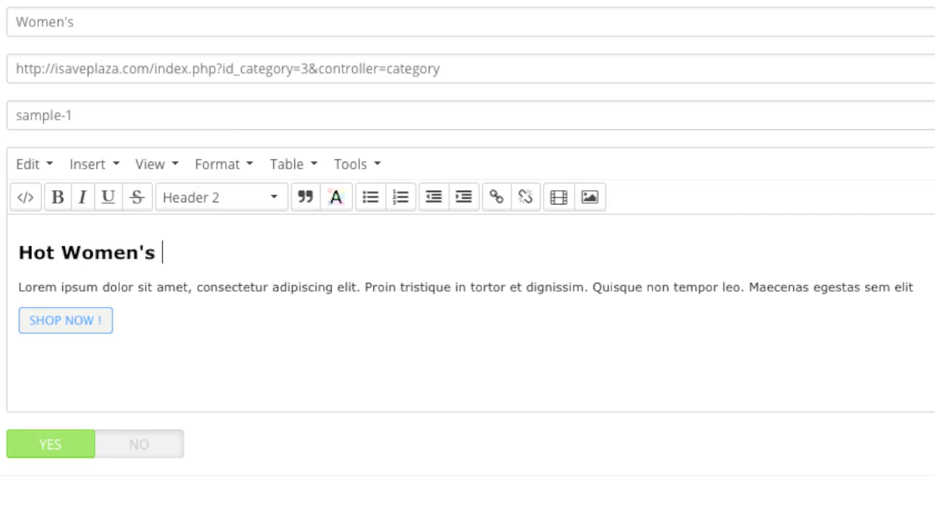
pyautogui.write('Fashion')
pyautogui.moveTo(915, 287); pyautogui.dragTo(27, 287)
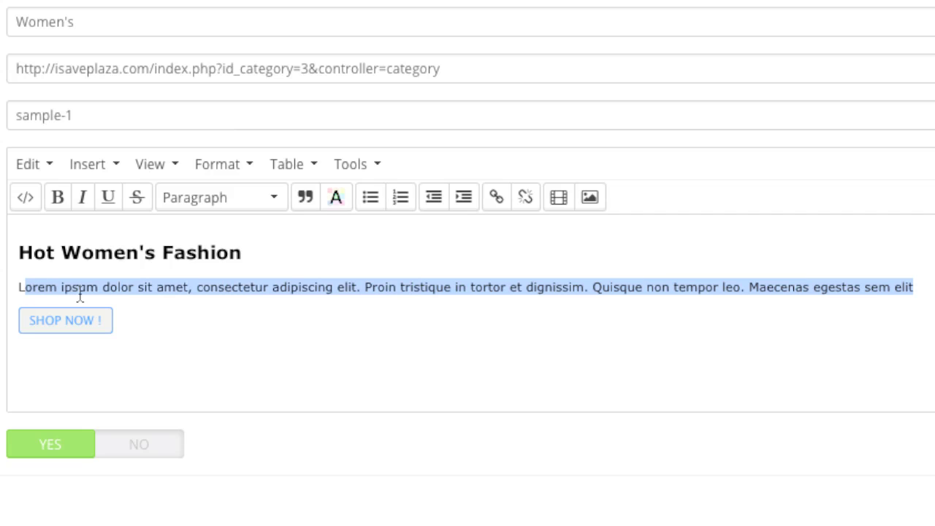
pyautogui.press('BackSpace')
pyautogui.write('Save now on the hottest styles this season')
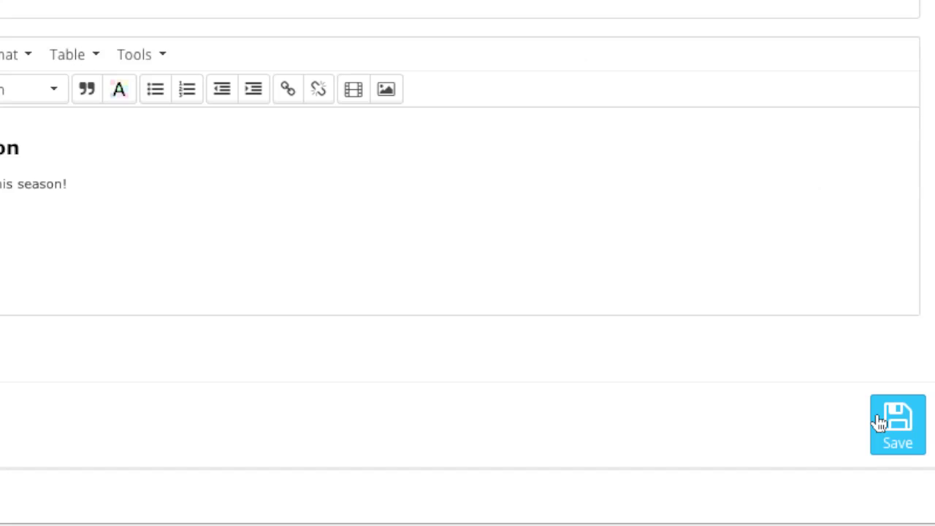
# - Save slide 1 and follow the storefront slide to confirm it opens the Women category
pyautogui.click(877, 415)
pyautogui.scroll(-3, 660, 265)
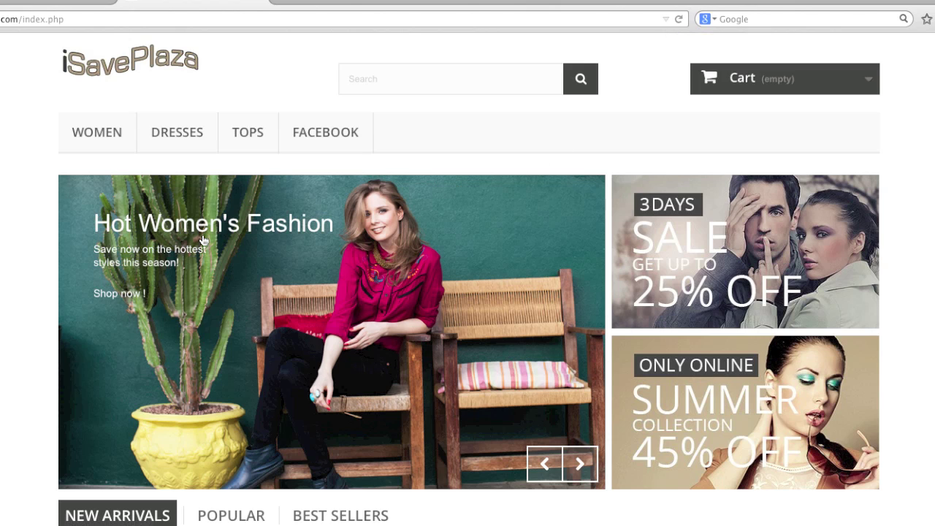
pyautogui.click(295, 211)
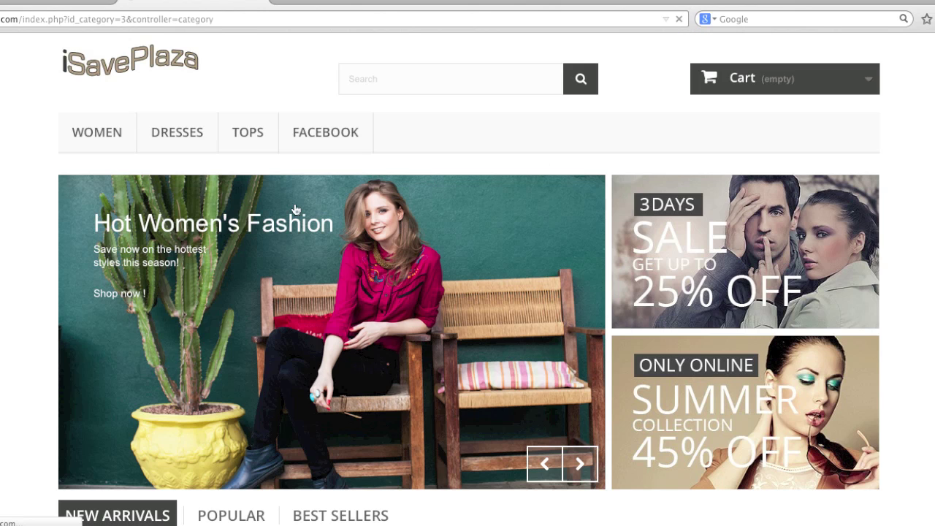
pyautogui.scroll(-10, 647, 139)
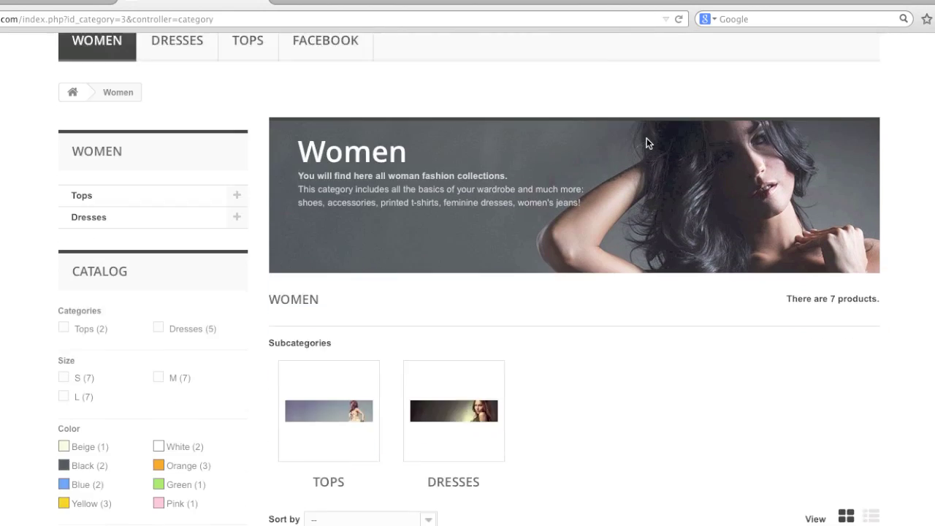
pyautogui.scroll(10, 648, 145)
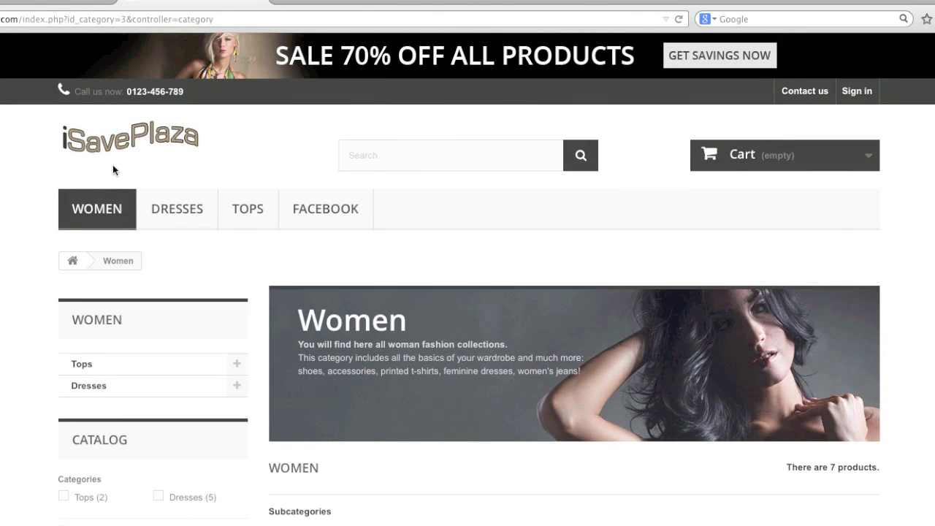
# - Return to the store home page through the breadcrumb home icon
pyautogui.click(70, 263)
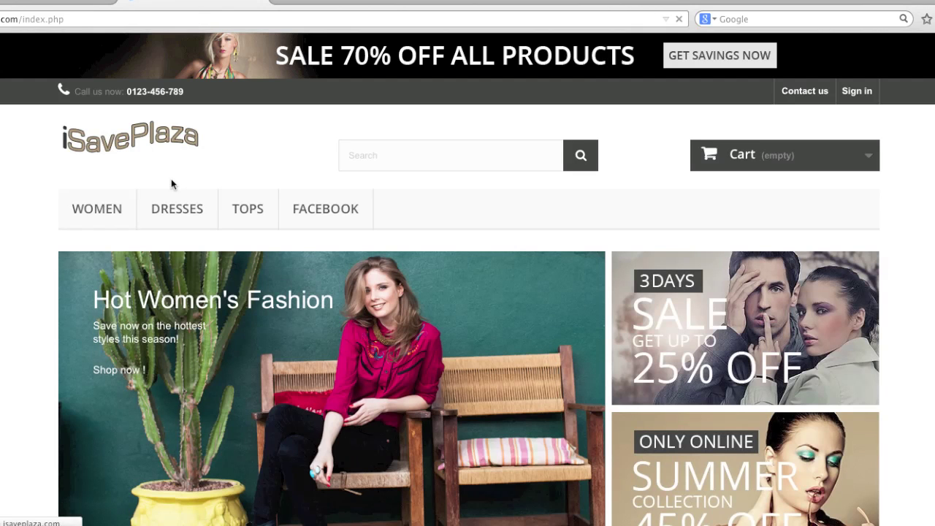
pyautogui.scroll(-3, 482, 223)
pyautogui.scroll(-10, 687, 296)
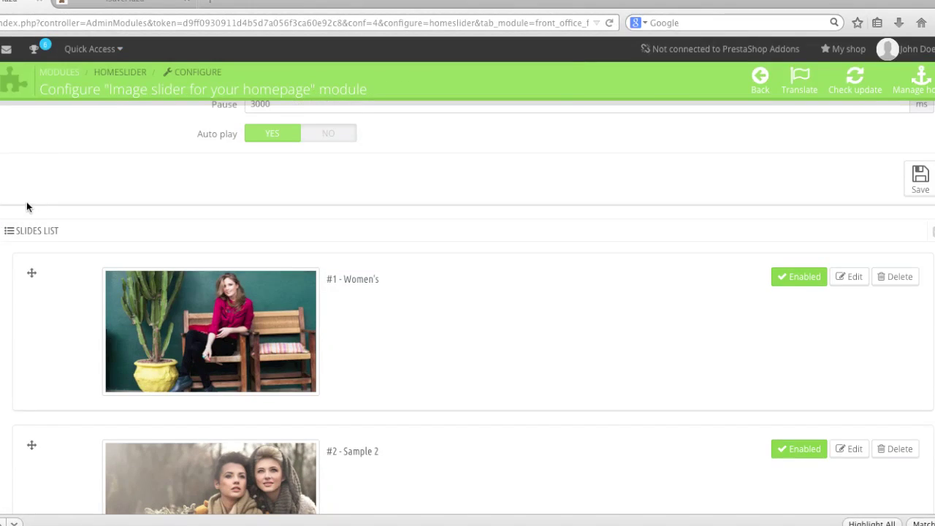
pyautogui.moveTo(179, 182)
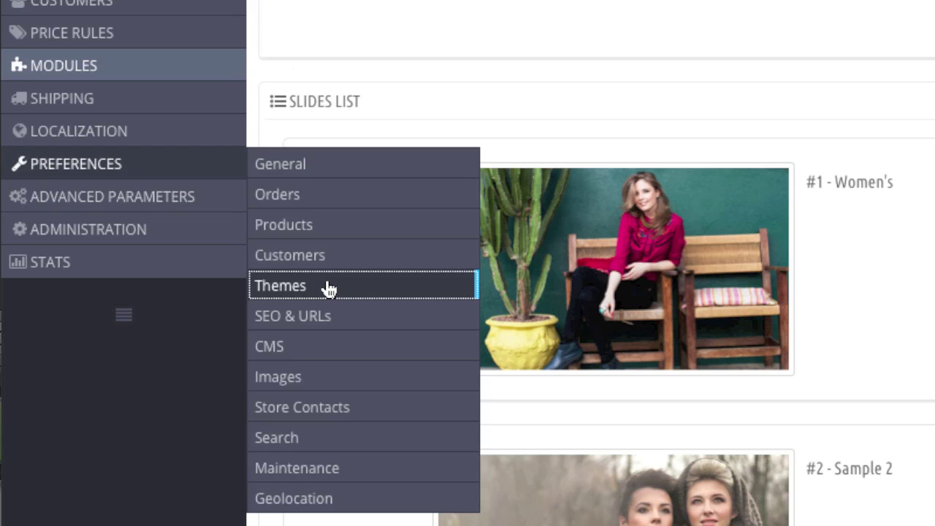
# - Open Theme Configurator and edit item 01, the Top Trends banner
pyautogui.click(327, 289)
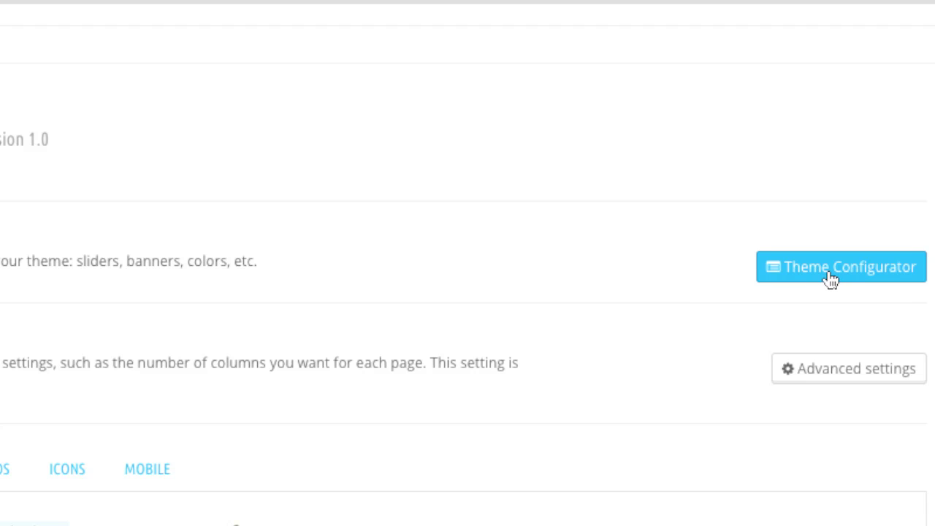
pyautogui.click(877, 266)
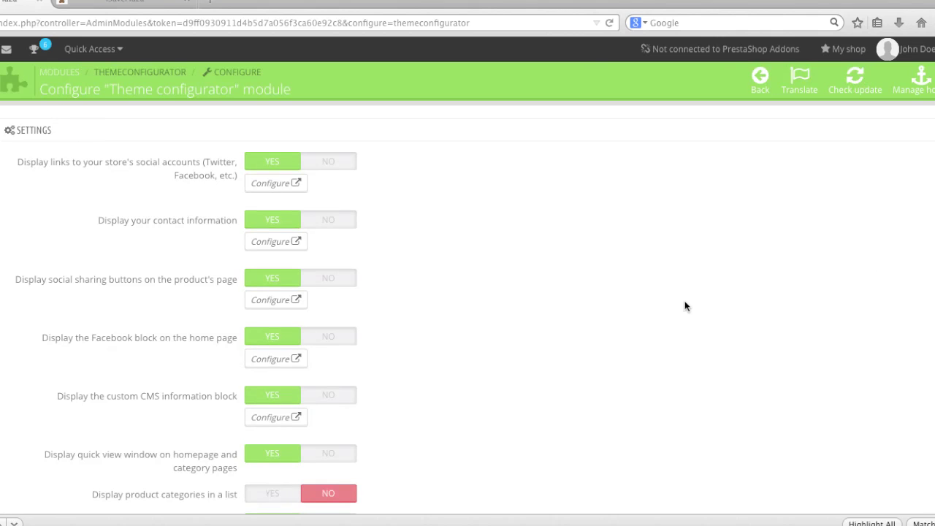
pyautogui.scroll(-10, 686, 306)
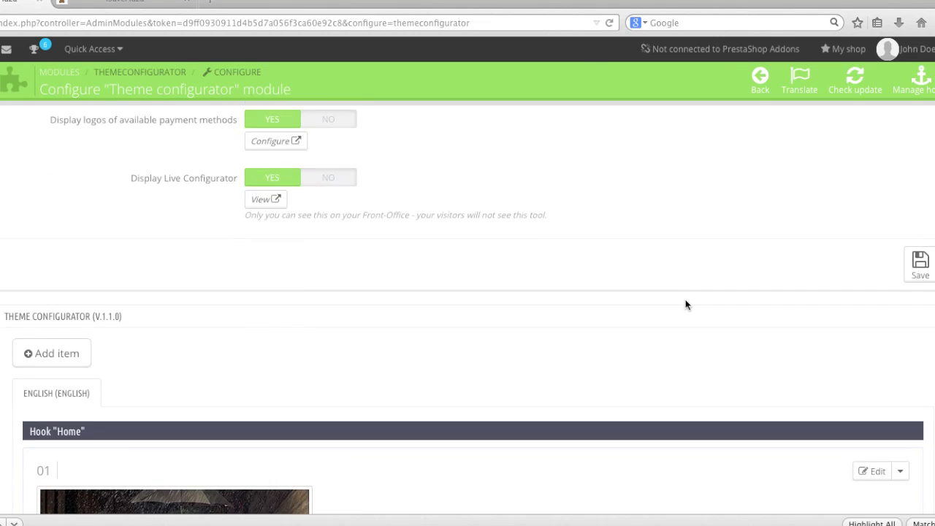
pyautogui.scroll(-2, 570, 306)
pyautogui.scroll(2, 482, 261)
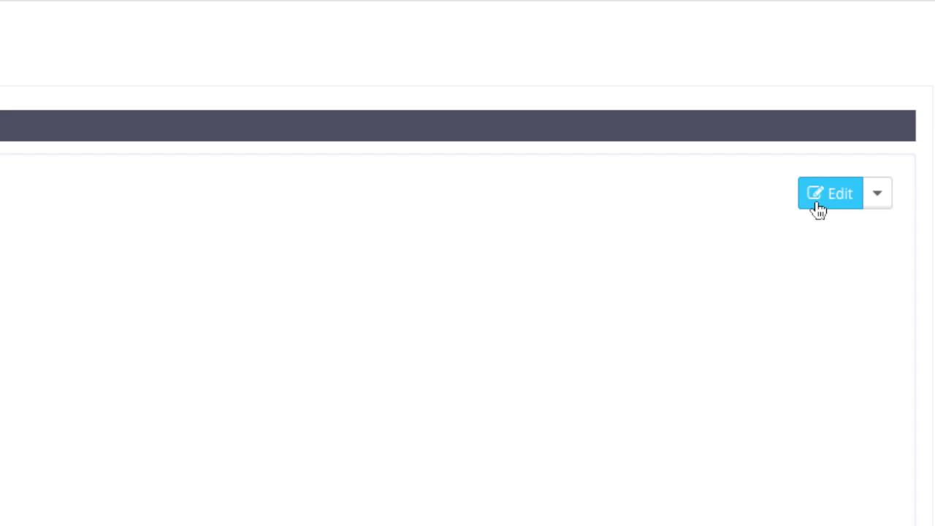
pyautogui.click(819, 210)
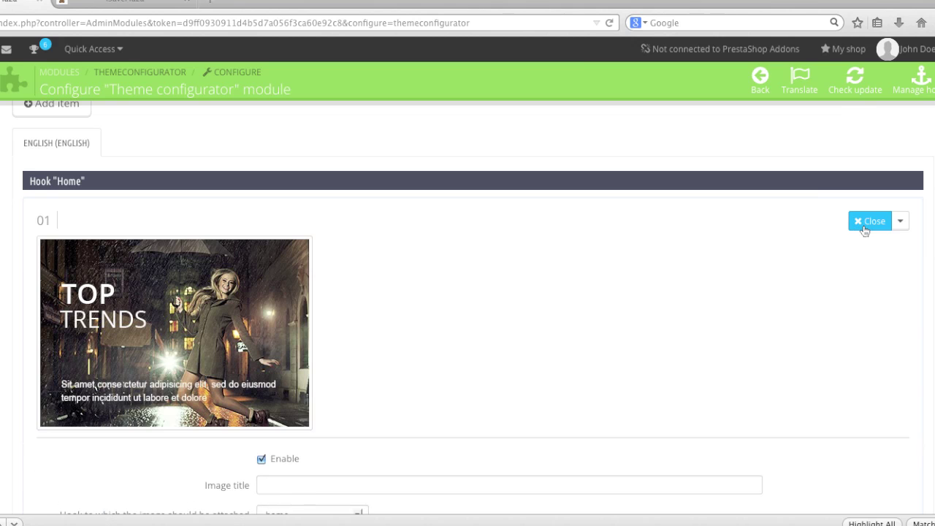
# - Set the banner image to people_together_383_267.png
pyautogui.scroll(-3, 753, 294)
pyautogui.scroll(-1, 753, 297)
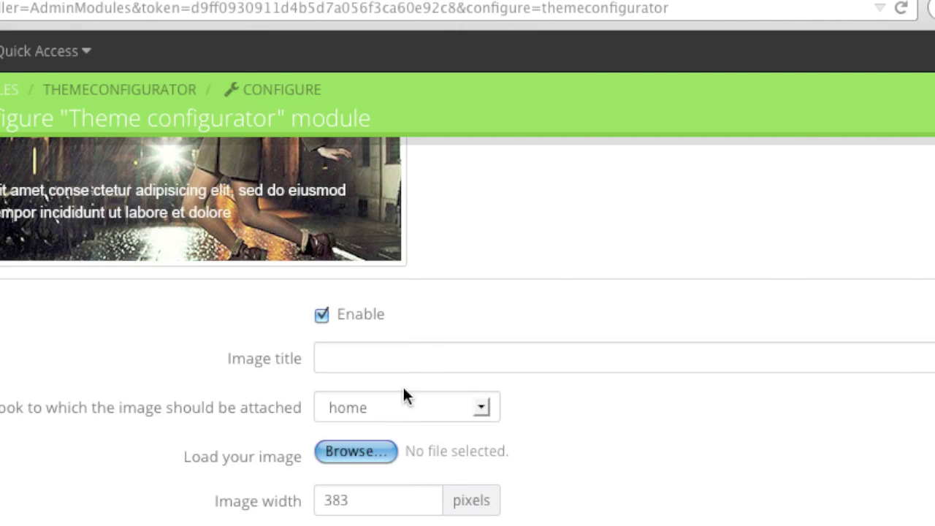
pyautogui.click(387, 447)
pyautogui.click(570, 270)
pyautogui.click(804, 492)
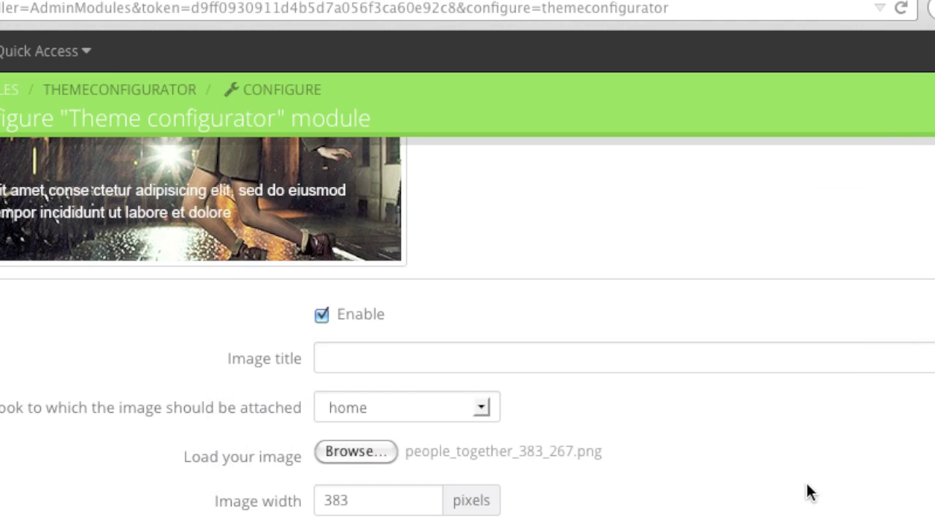
pyautogui.scroll(1, 735, 455)
pyautogui.scroll(-3, 735, 455)
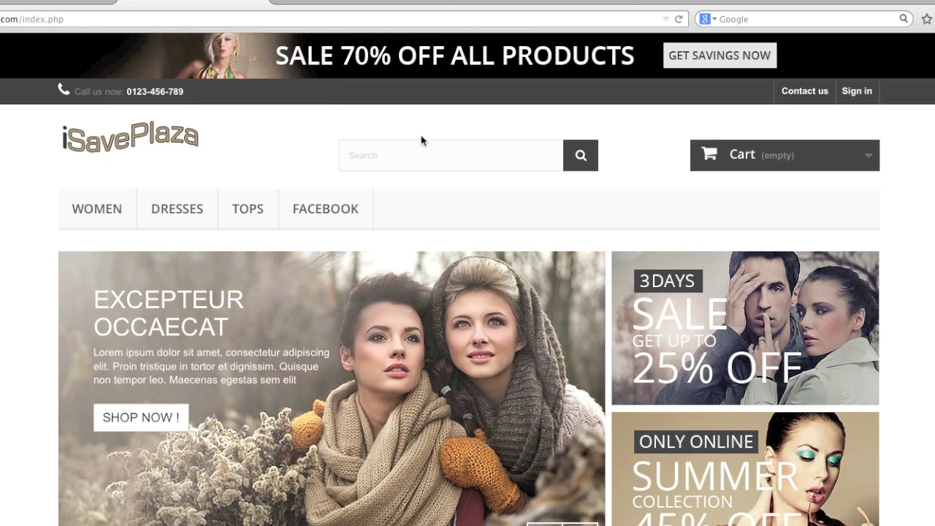
# - Copy the TOPS menu item's link address from the storefront
pyautogui.scroll(-9, 592, 221)
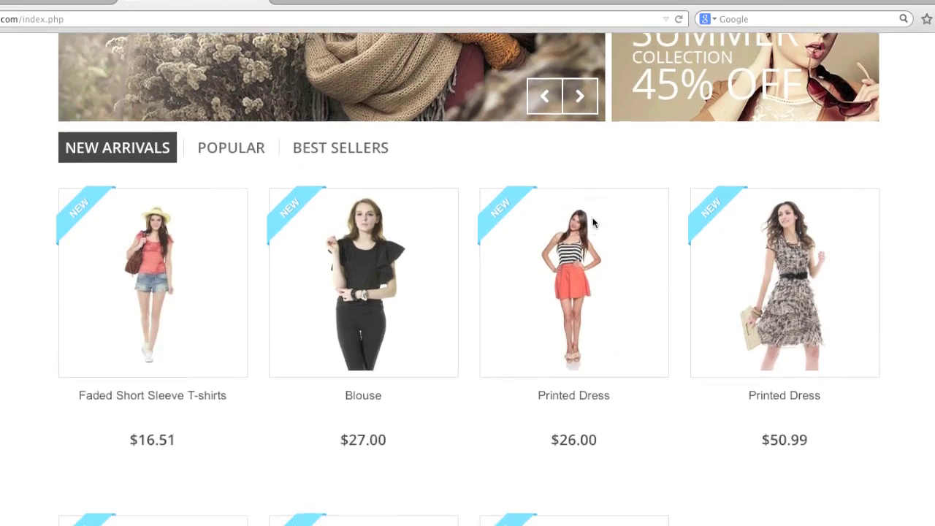
pyautogui.scroll(-7, 593, 222)
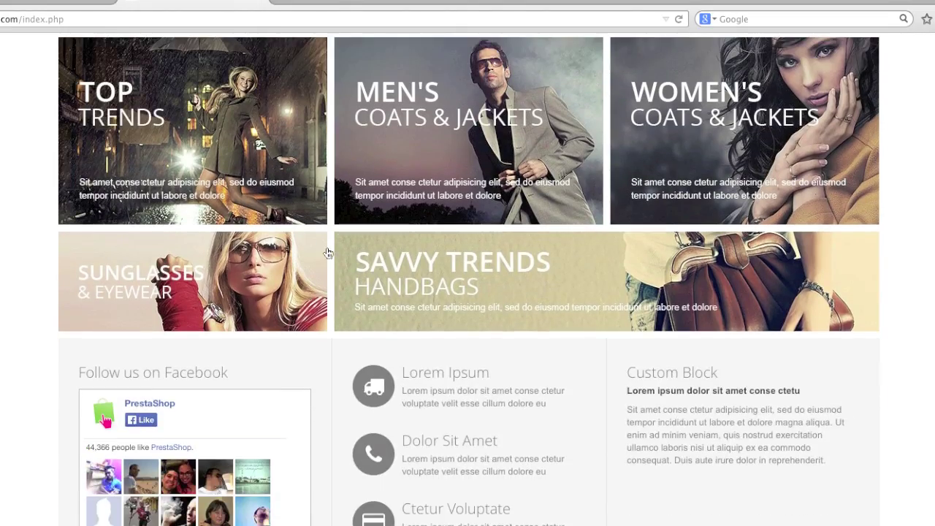
pyautogui.scroll(2, 328, 250)
pyautogui.scroll(12, 328, 250)
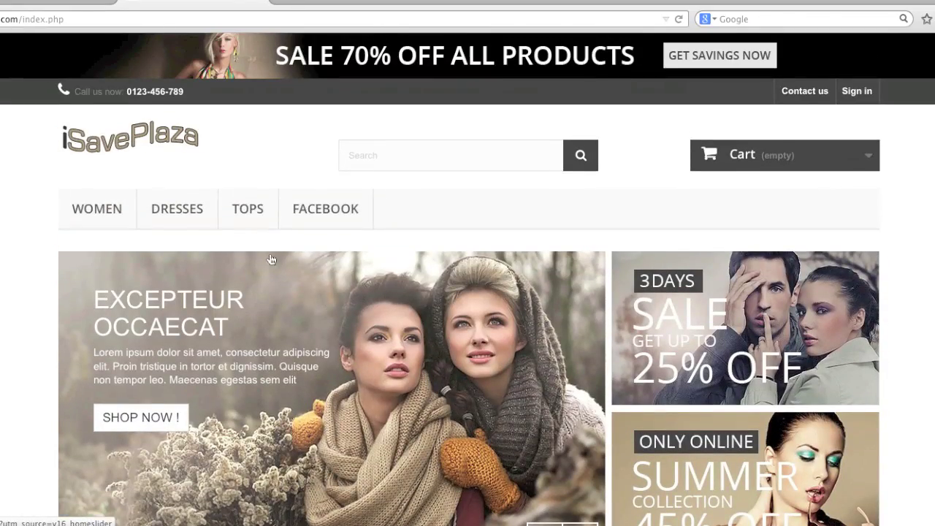
pyautogui.rightClick(238, 220)
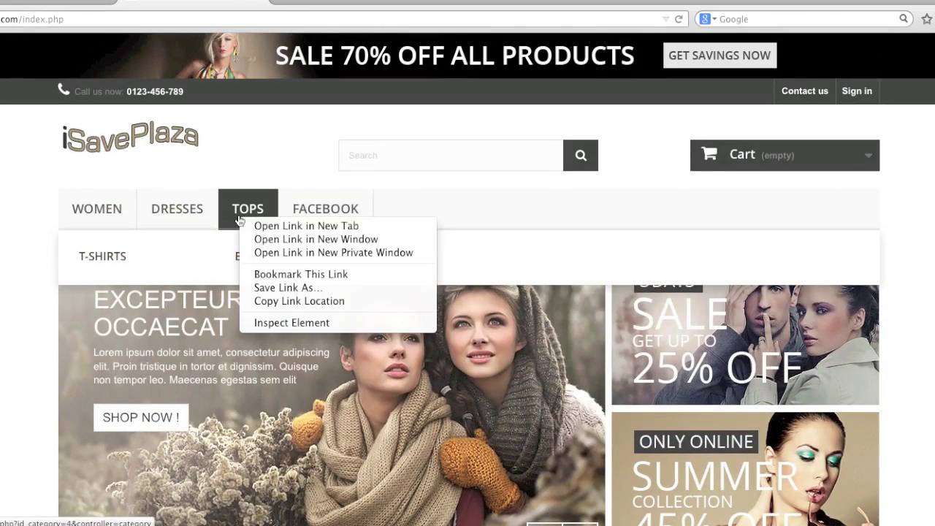
pyautogui.click(287, 303)
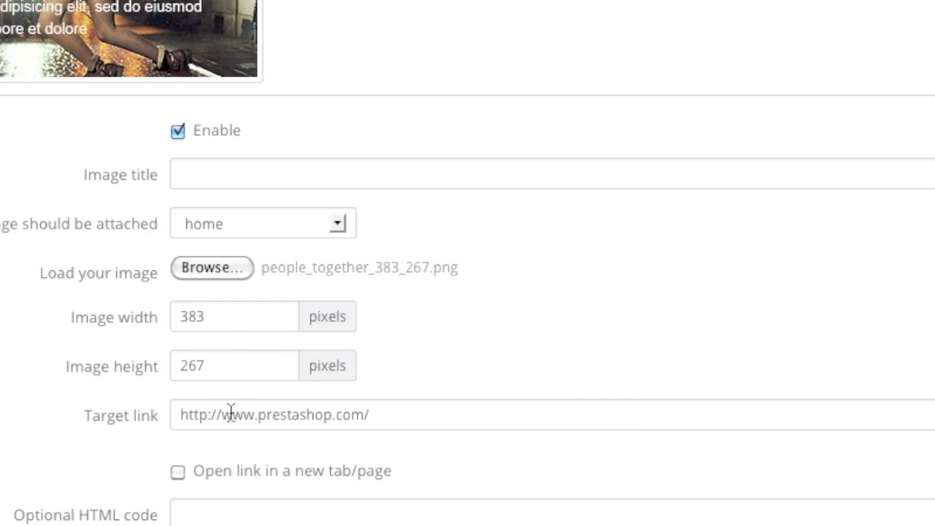
# - Paste the Tops category URL into the banner's Target link field and save the banner
pyautogui.tripleClick(231, 413)
pyautogui.hotkey('ctrl', 'v')
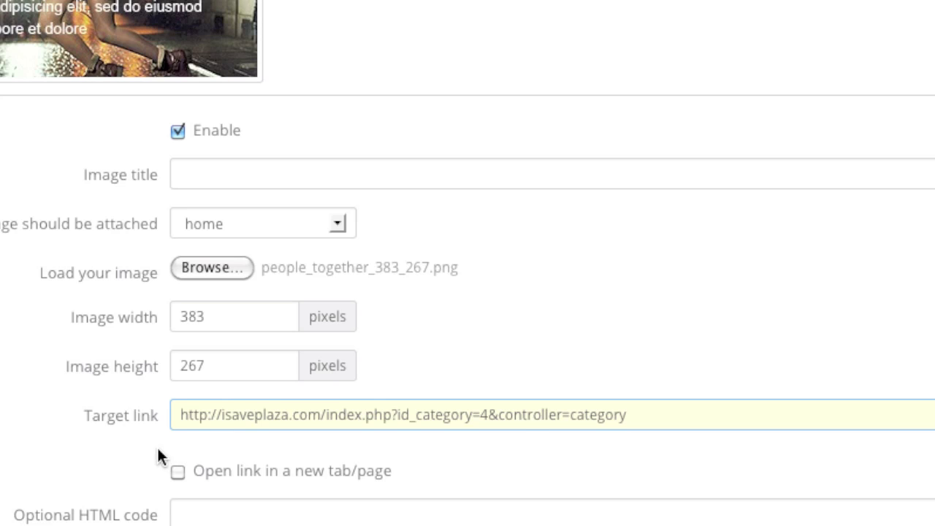
pyautogui.scroll(-1, 157, 446)
pyautogui.scroll(-3, 159, 446)
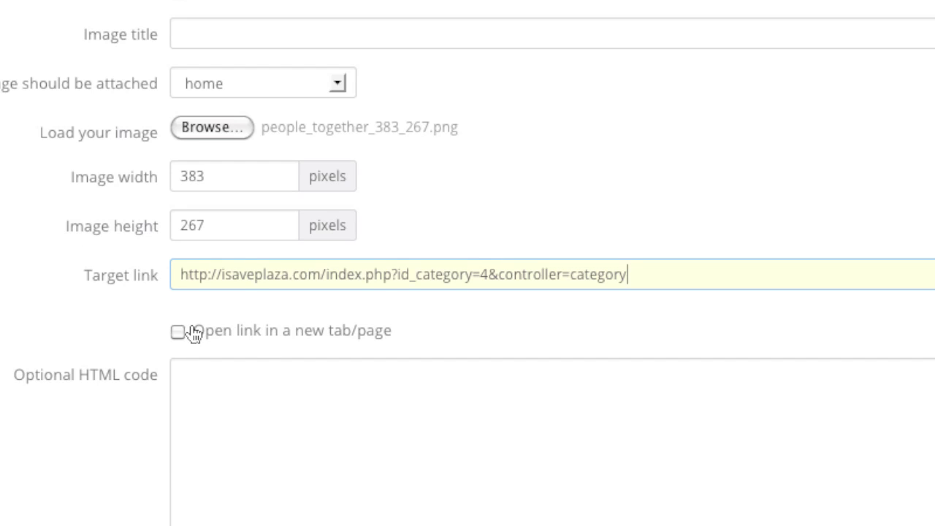
pyautogui.scroll(1, 226, 348)
pyautogui.scroll(-1, 161, 451)
pyautogui.scroll(-4, 485, 382)
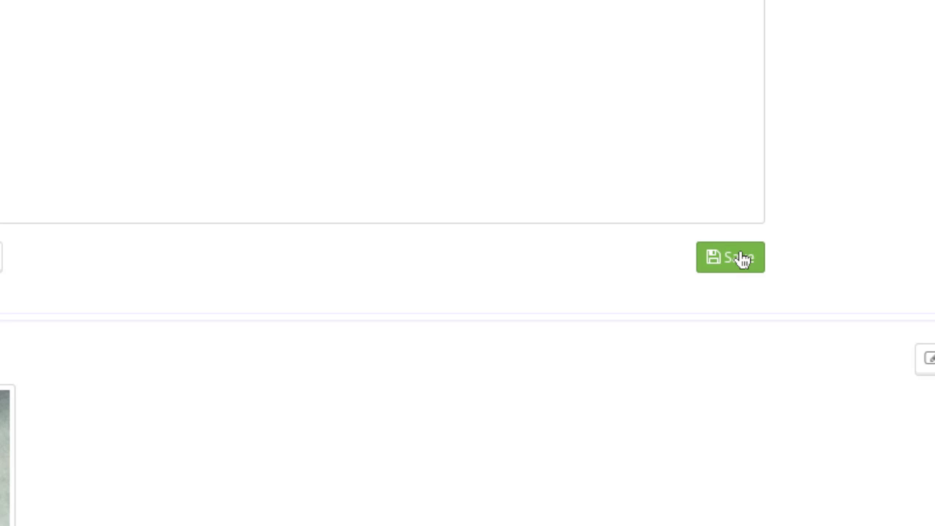
pyautogui.click(742, 259)
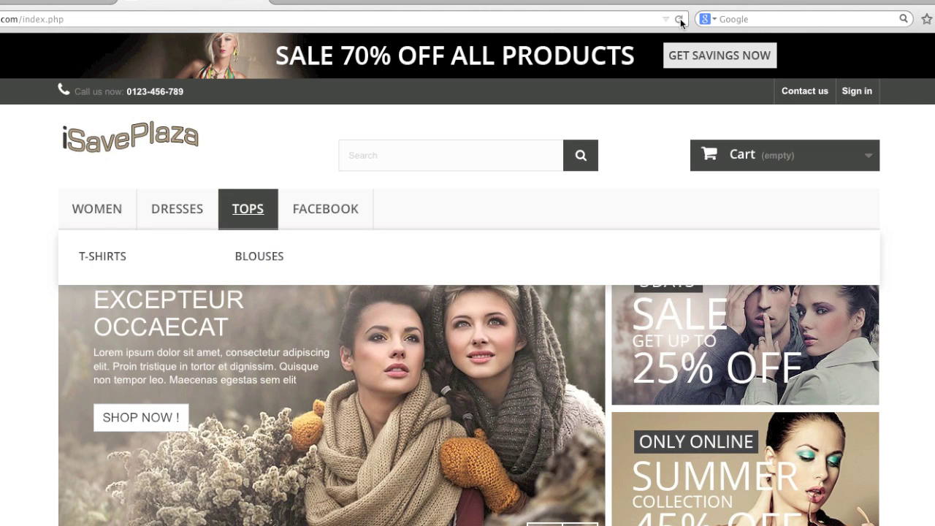
# - Reload the storefront, follow the Save Big banner to the Tops category, then go back home
pyautogui.click(680, 20)
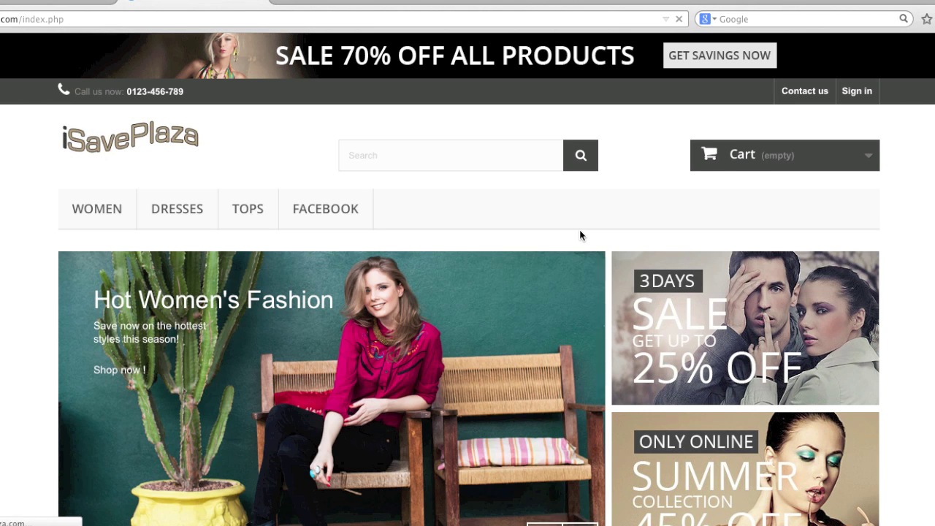
pyautogui.scroll(-10, 580, 233)
pyautogui.scroll(-5, 580, 232)
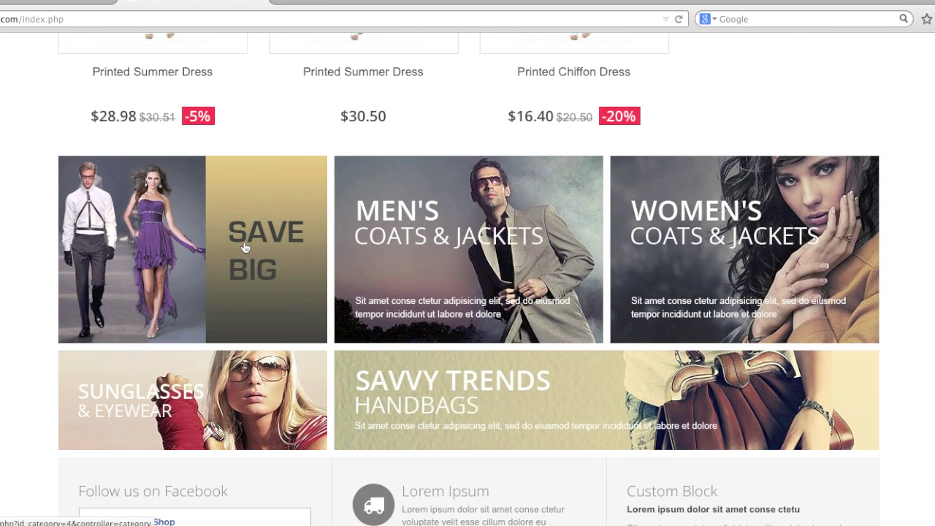
pyautogui.click(305, 226)
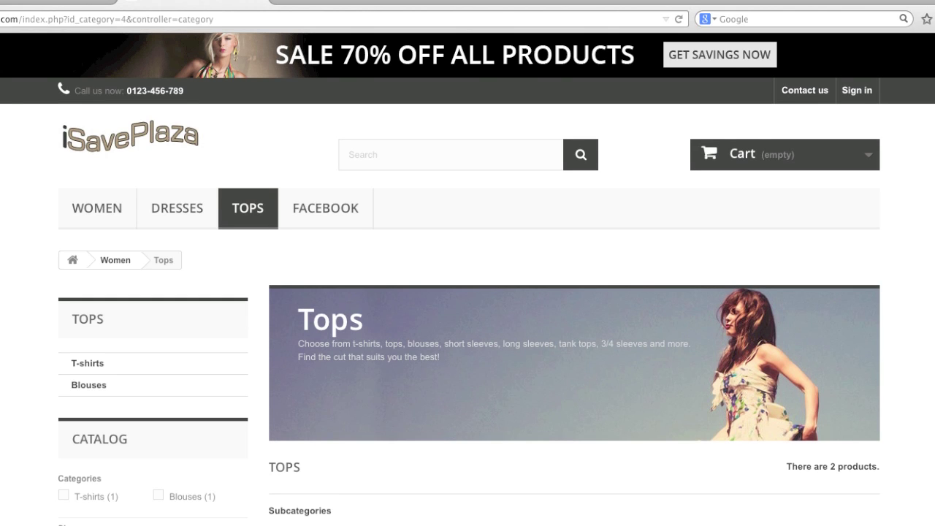
pyautogui.hotkey('alt', 'Left')
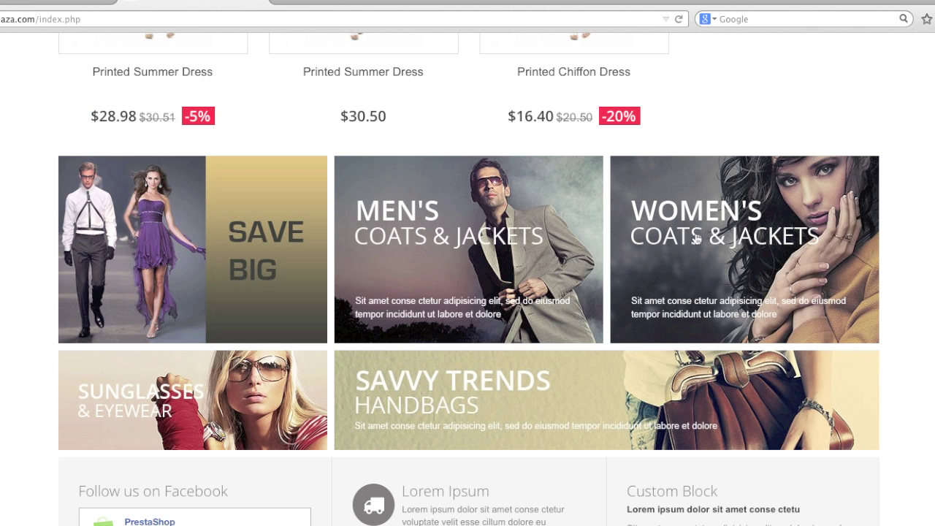
# - Open the Save Big banner, item 01, for editing in Theme configurator
pyautogui.moveTo(112, 52)
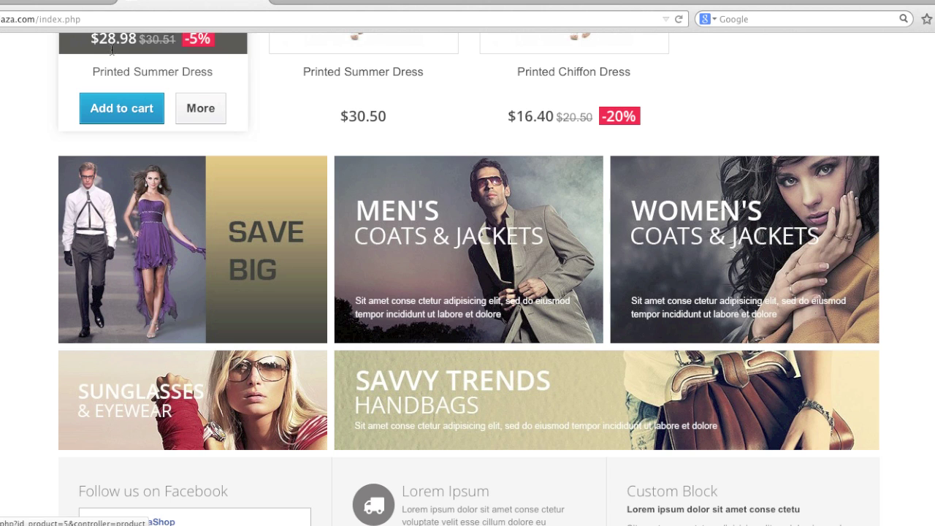
pyautogui.click(81, 6)
pyautogui.scroll(-5, 448, 390)
pyautogui.scroll(-10, 448, 392)
pyautogui.scroll(3, 449, 391)
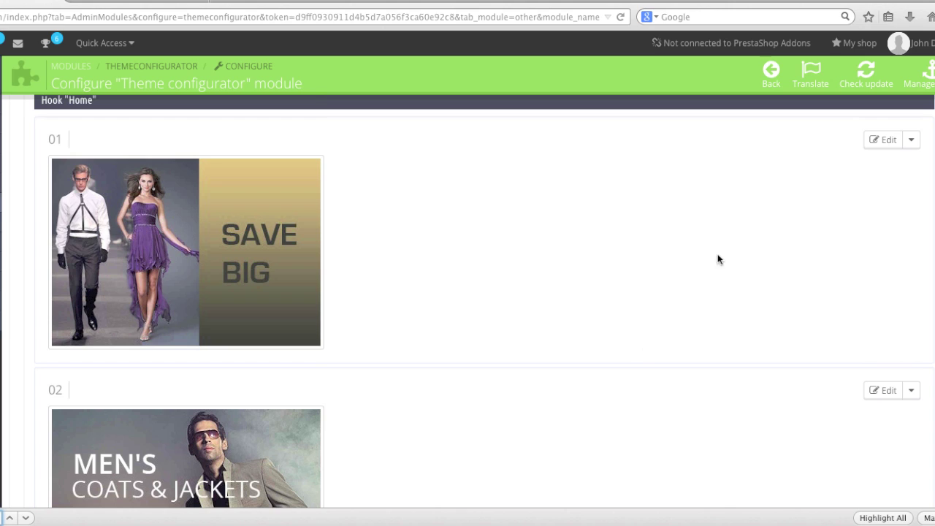
pyautogui.click(912, 141)
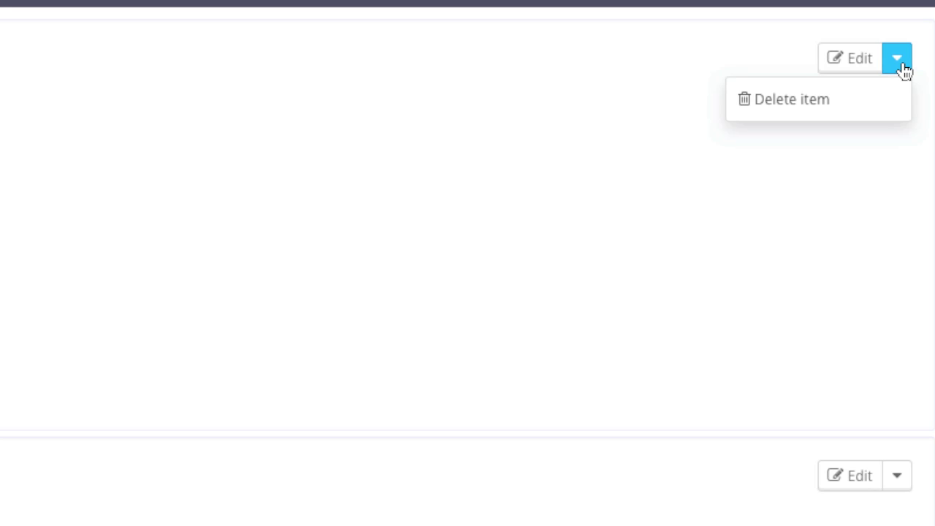
pyautogui.click(853, 59)
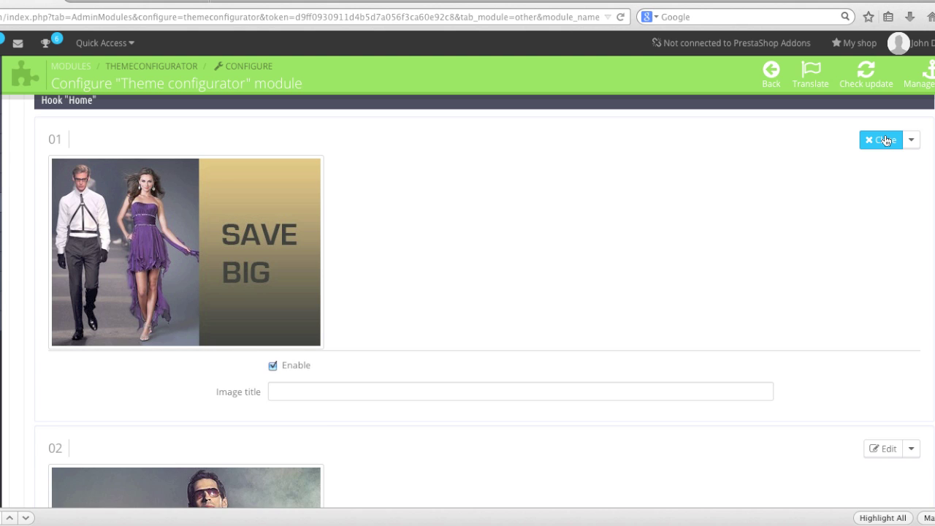
# - Save the Save Big banner as disabled and reload the storefront to confirm it's gone
pyautogui.scroll(-3, 726, 310)
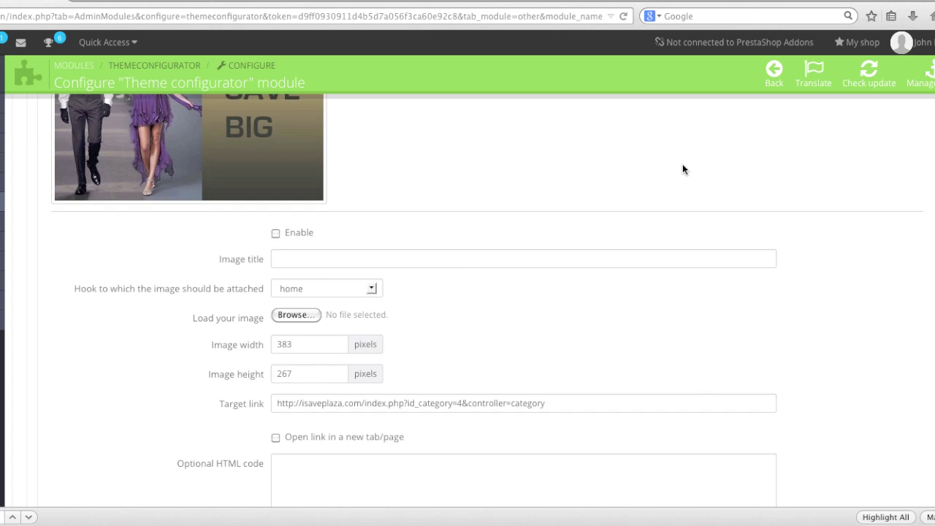
pyautogui.scroll(5, 834, 3)
pyautogui.scroll(-5, 682, 165)
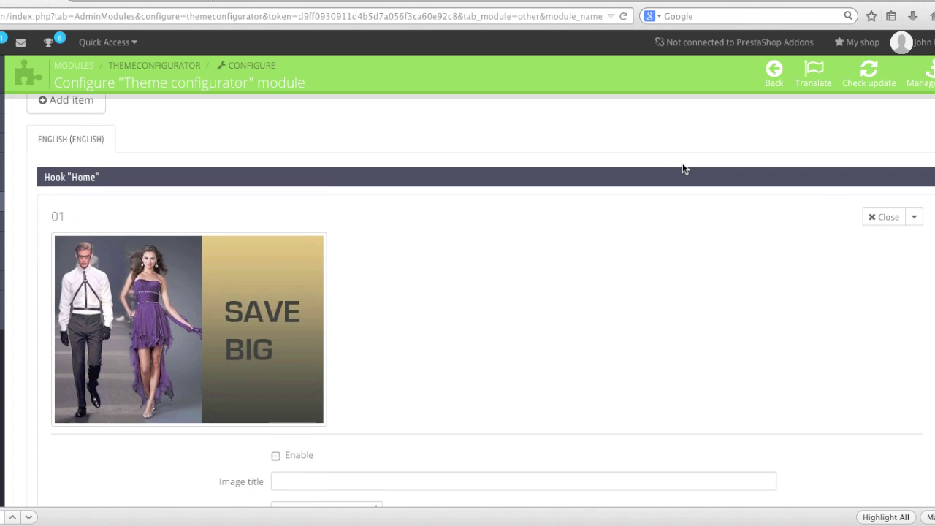
pyautogui.scroll(-10, 682, 165)
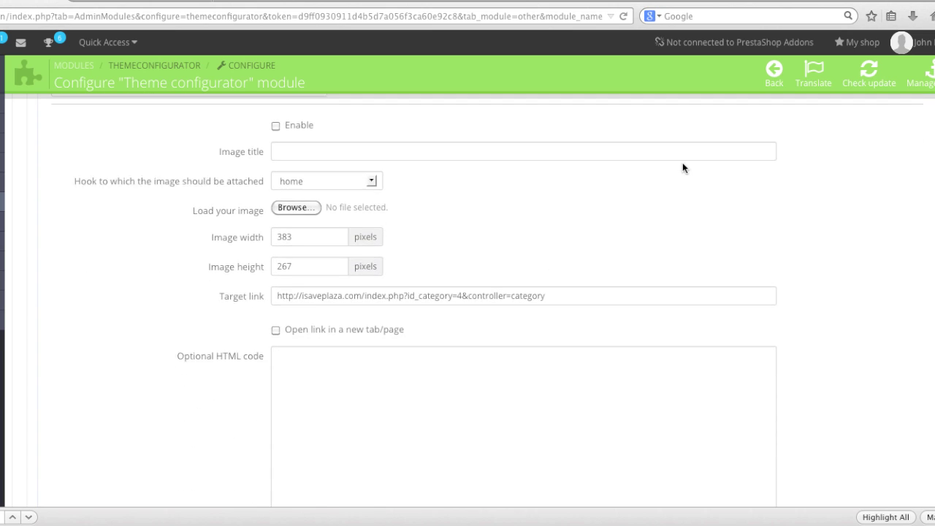
pyautogui.scroll(-1, 683, 165)
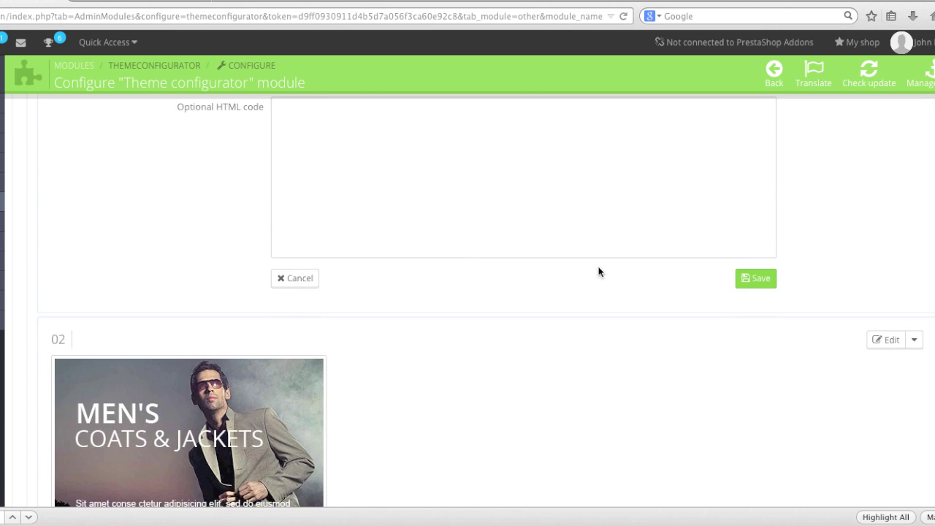
pyautogui.click(755, 278)
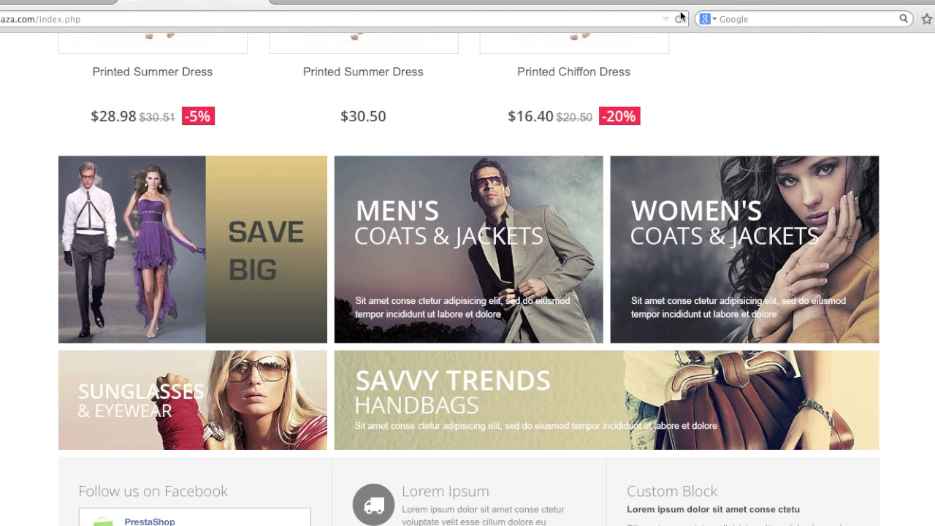
pyautogui.click(680, 19)
pyautogui.scroll(3, 596, 211)
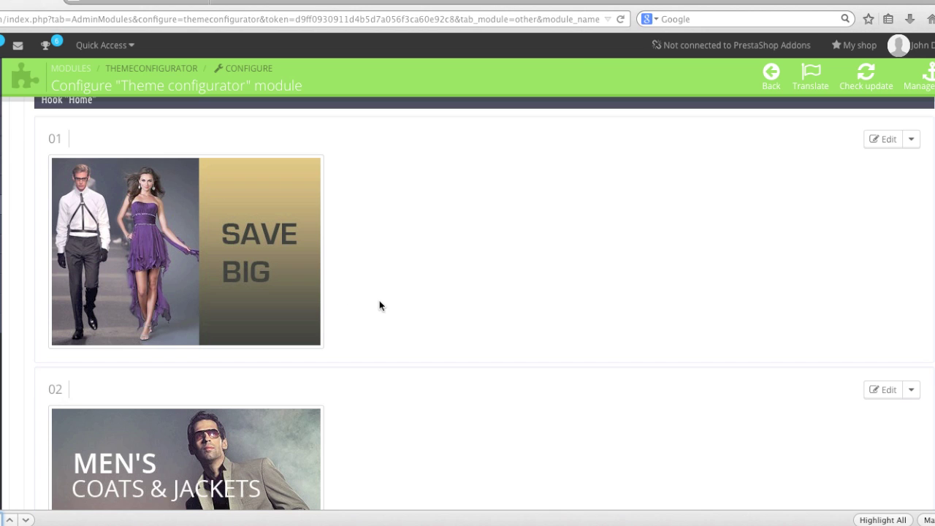
pyautogui.scroll(-4, 379, 301)
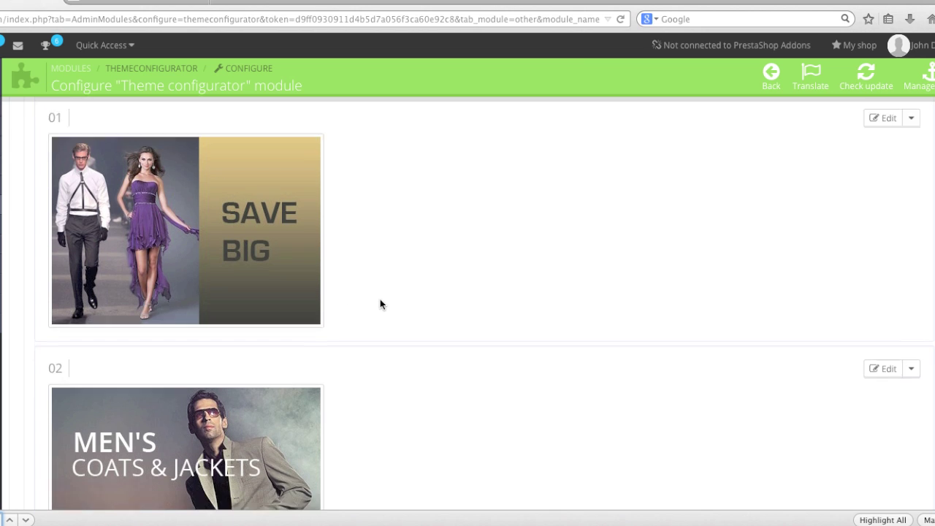
# - Disable the Men's Coats & Jackets banner and save it
pyautogui.click(911, 249)
pyautogui.click(885, 249)
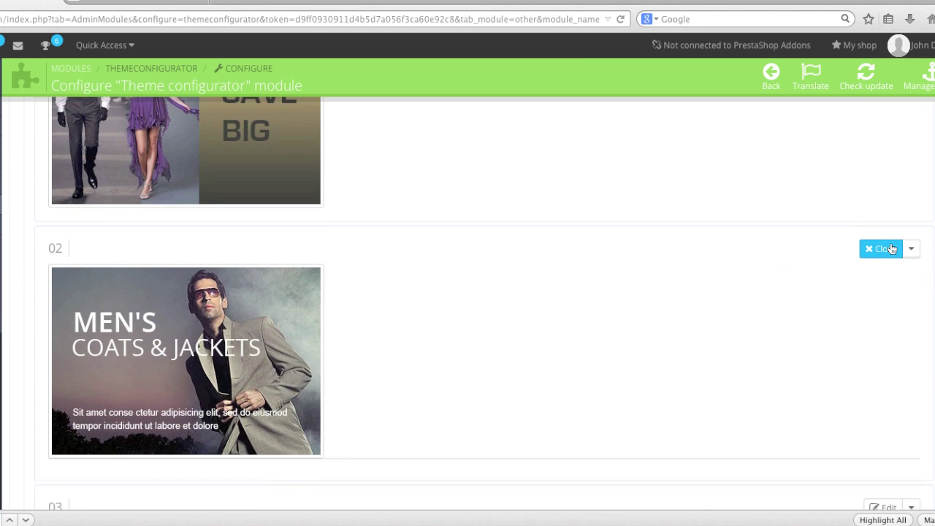
pyautogui.scroll(-3, 448, 356)
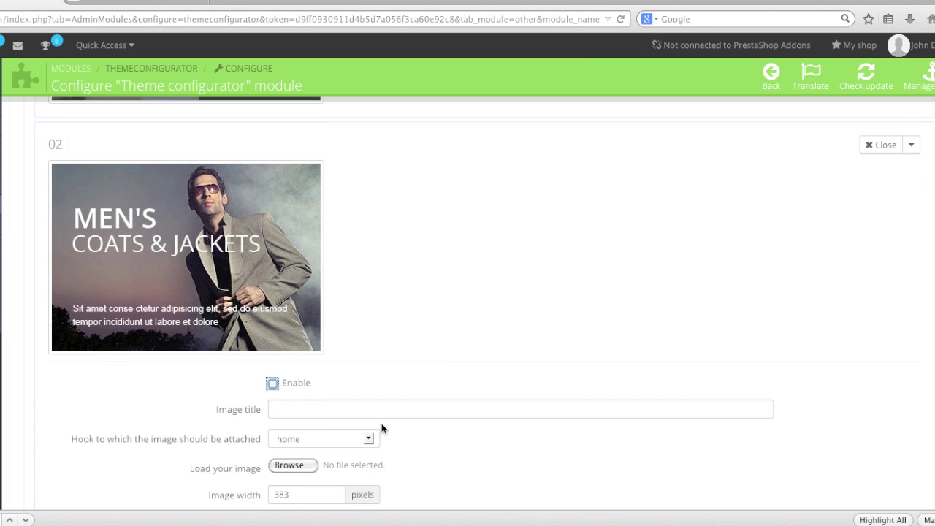
pyautogui.scroll(-12, 381, 423)
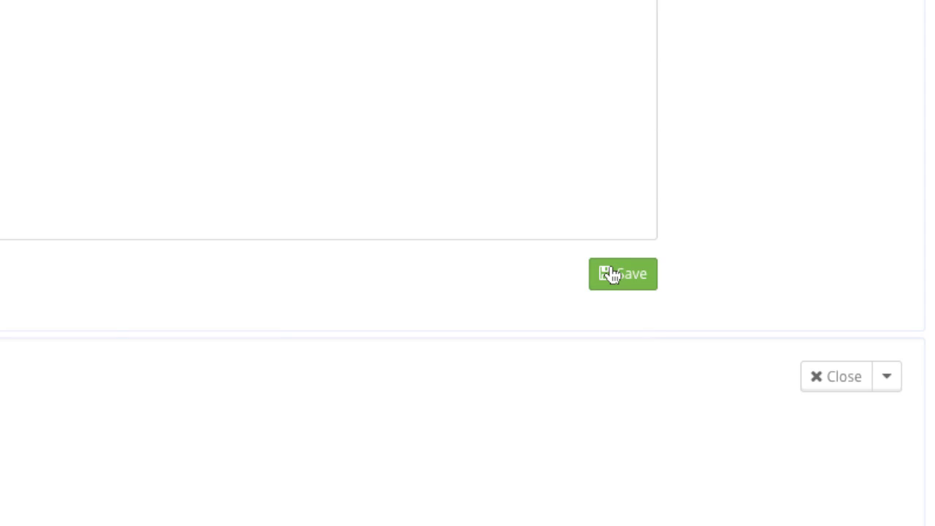
pyautogui.click(612, 273)
pyautogui.scroll(-2, 687, 409)
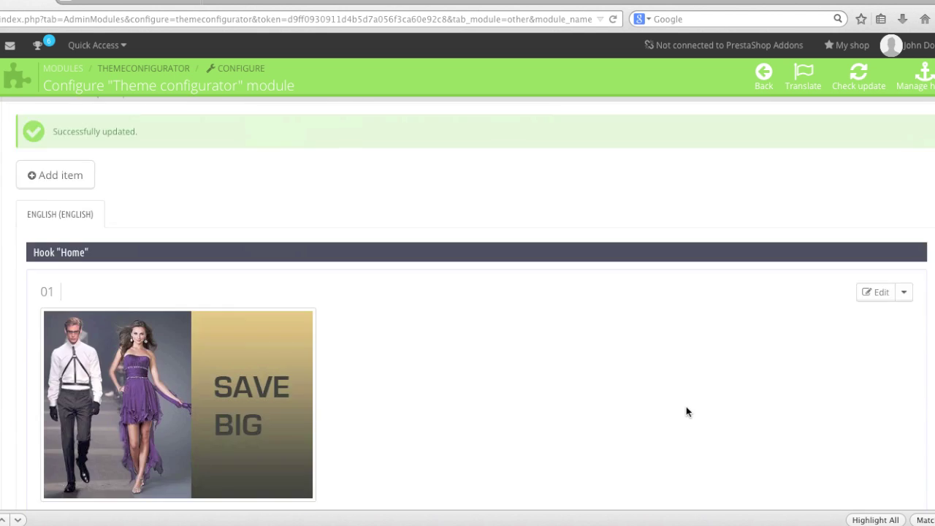
pyautogui.scroll(-12, 687, 409)
pyautogui.scroll(-3, 687, 412)
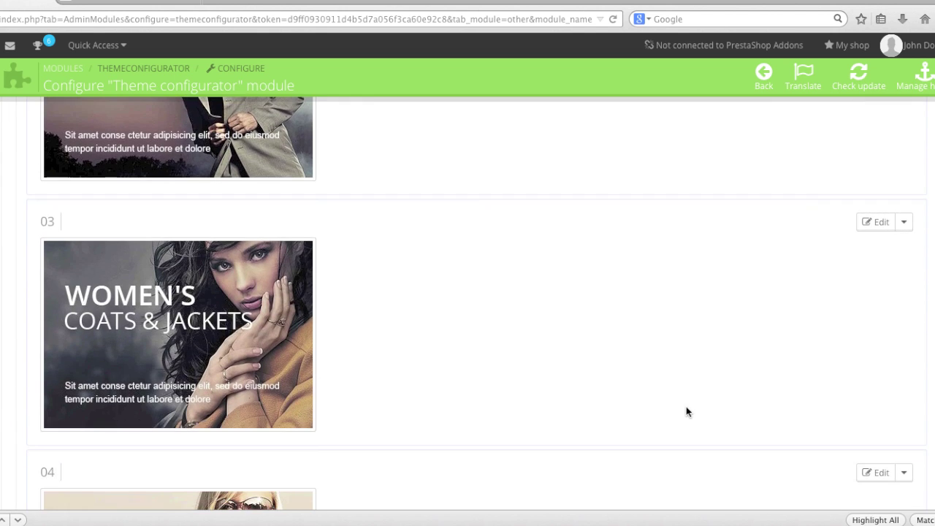
# - Disable the Women's Coats & Jackets banner, then reload the storefront to check the remaining banners
pyautogui.click(877, 222)
pyautogui.scroll(-1, 412, 399)
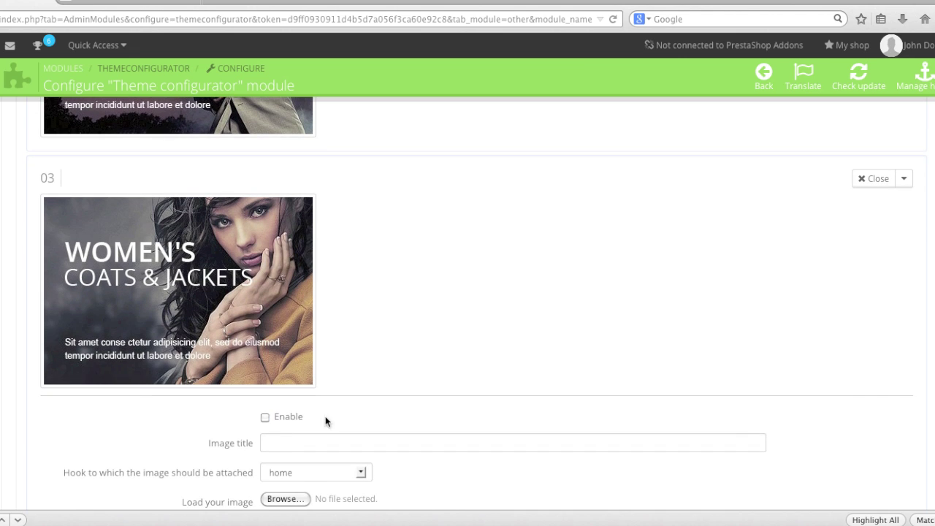
pyautogui.scroll(-10, 397, 409)
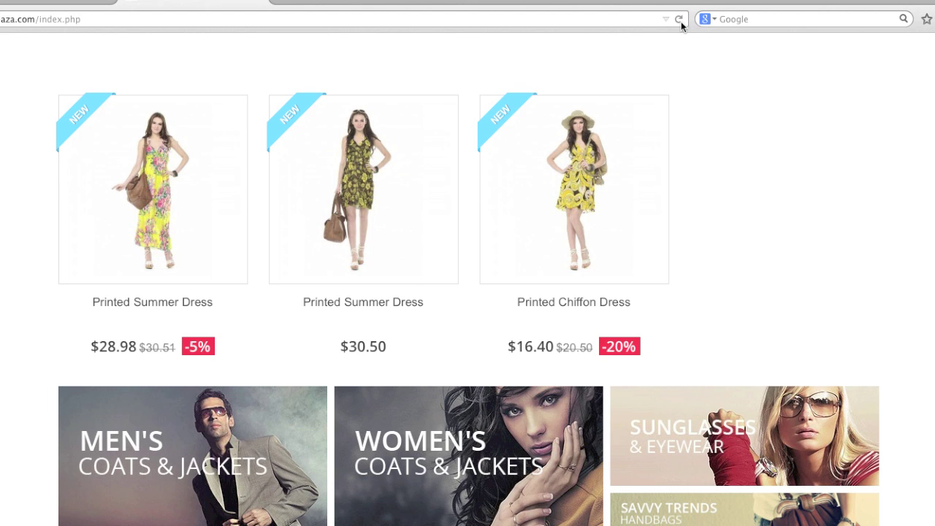
pyautogui.click(679, 20)
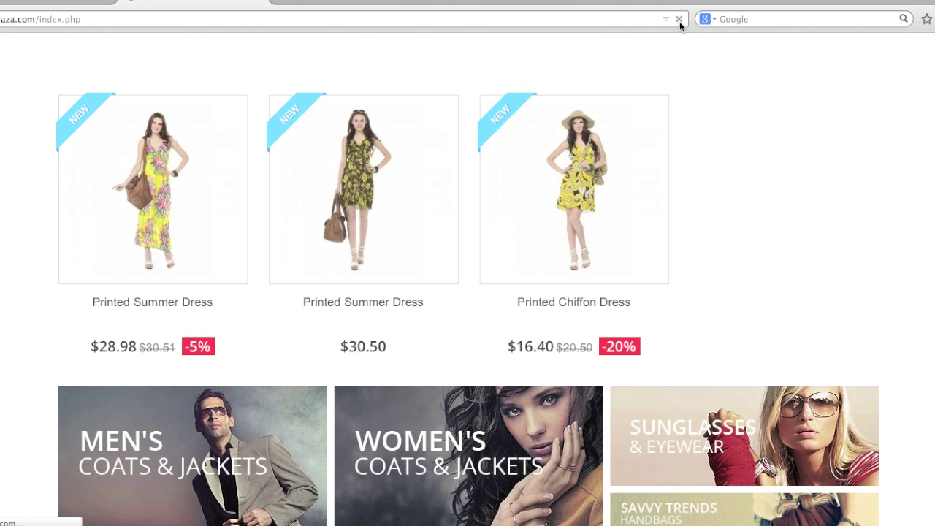
pyautogui.scroll(-4, 612, 161)
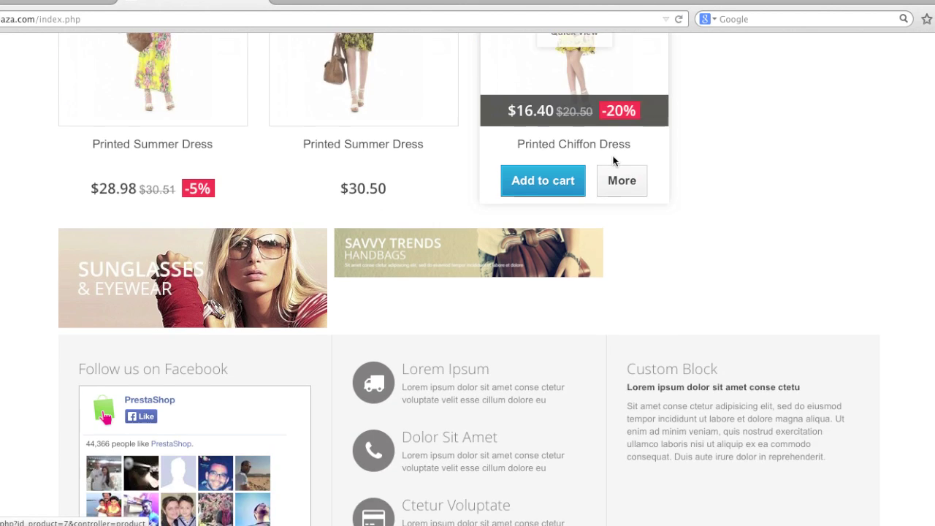
pyautogui.scroll(15, 694, 157)
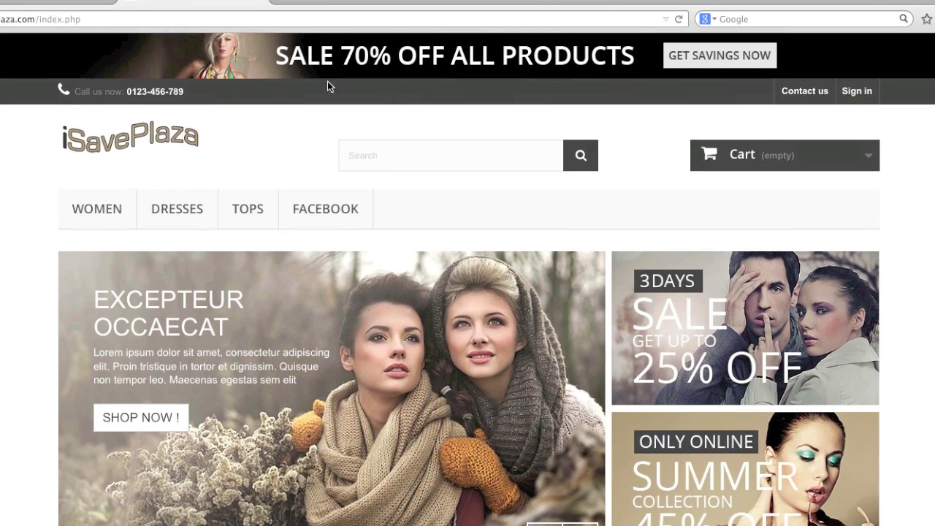
pyautogui.click(95, 4)
# - Enable home slide 01, the SAVE BIG banner, and save it
pyautogui.scroll(-15, 478, 215)
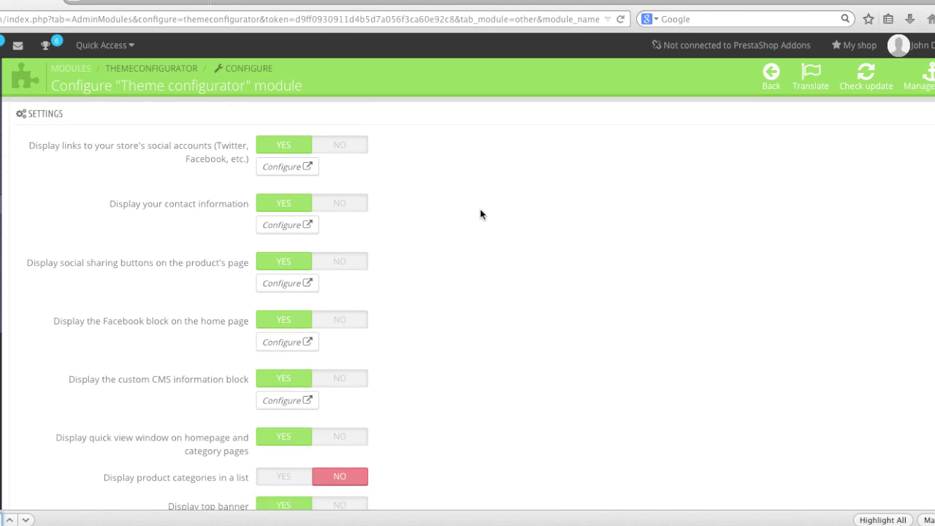
pyautogui.scroll(8, 484, 215)
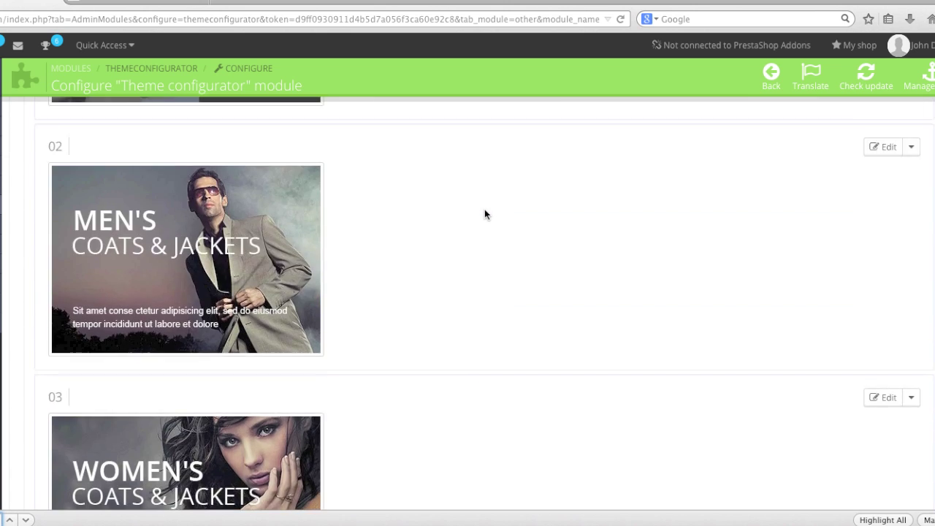
pyautogui.click(882, 240)
pyautogui.scroll(-3, 599, 280)
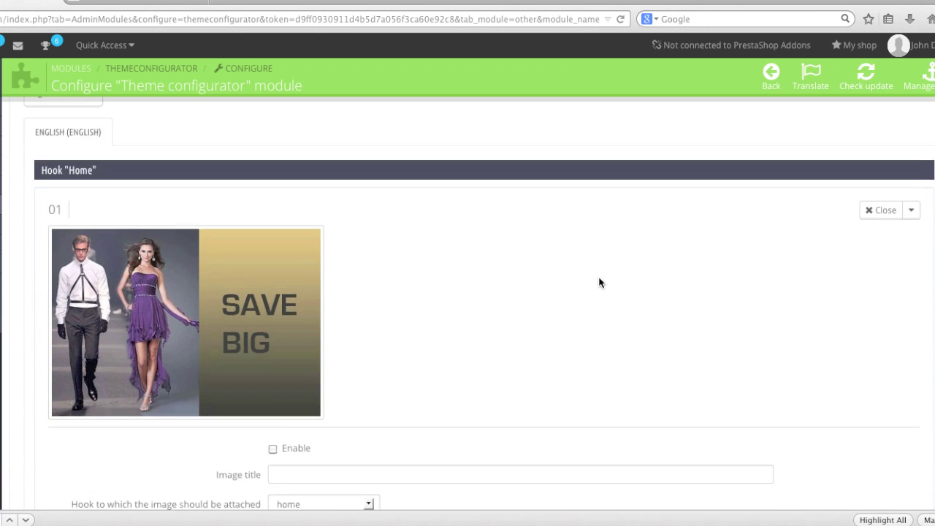
pyautogui.scroll(-8, 585, 292)
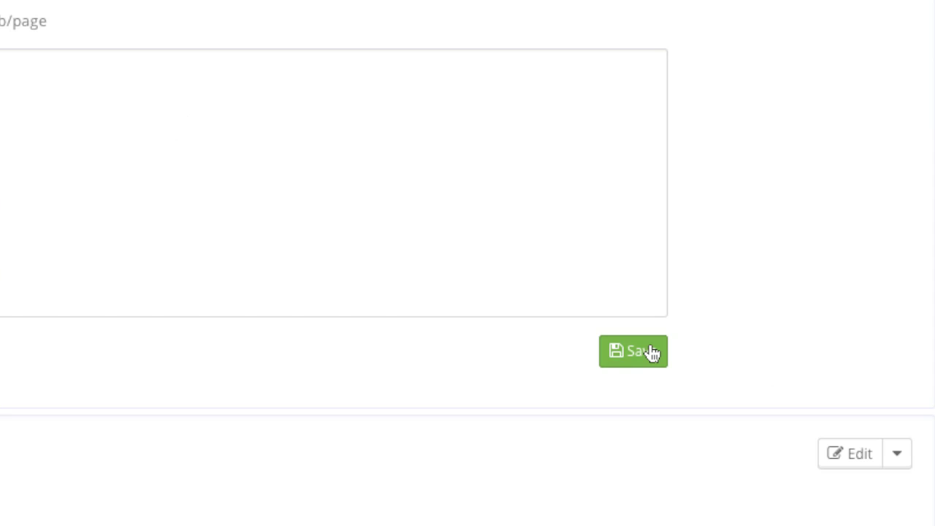
pyautogui.click(652, 353)
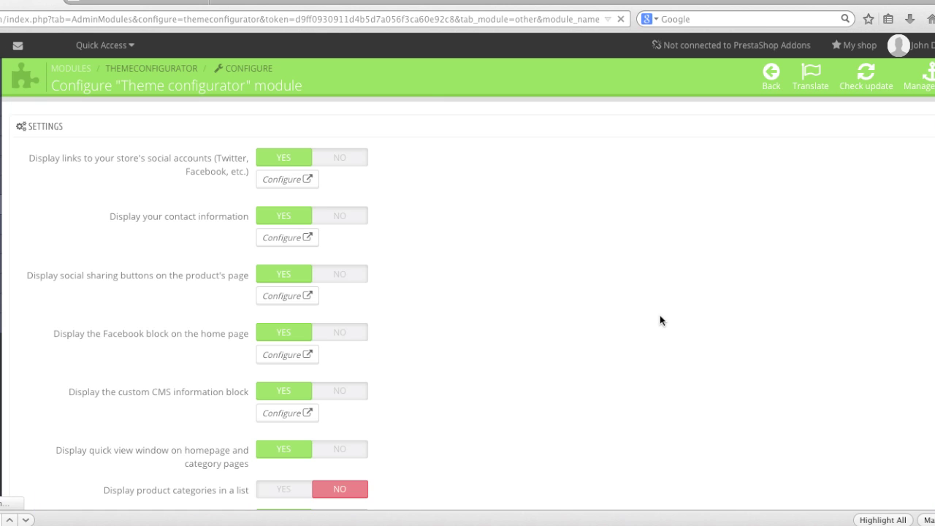
# - Reload the storefront homepage and scroll down to confirm the SAVE BIG banner appears
pyautogui.click(176, 3)
pyautogui.click(674, 15)
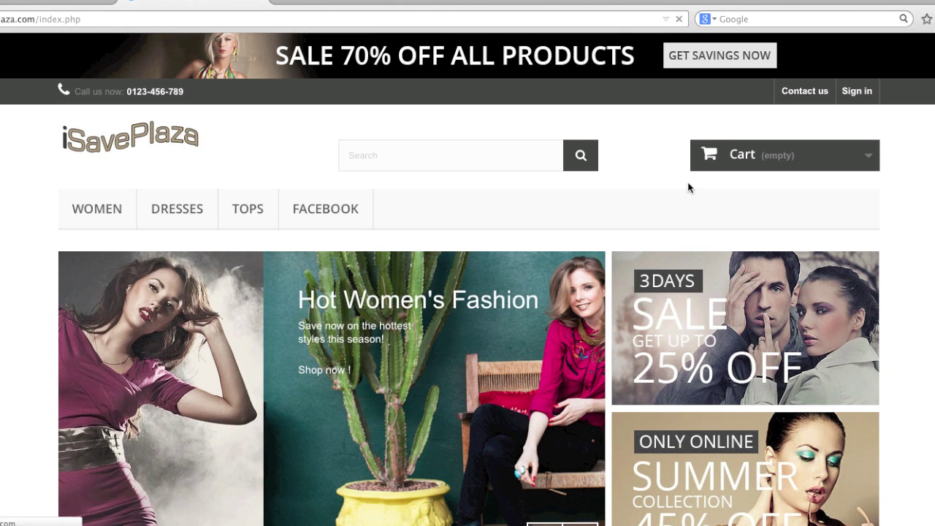
pyautogui.scroll(-5, 688, 186)
pyautogui.scroll(-8, 690, 189)
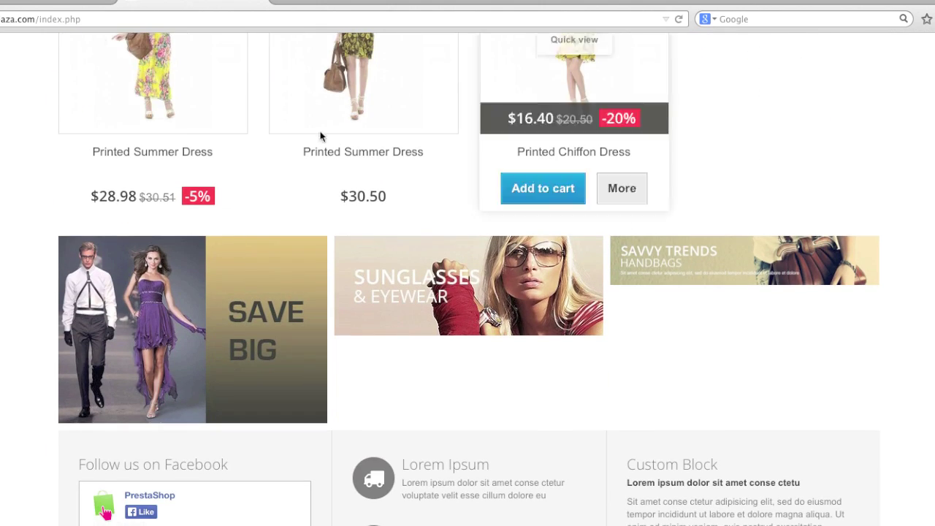
# - Set 'Display links to your store's social accounts' to NO, save, and reload the storefront footer
pyautogui.click(67, 6)
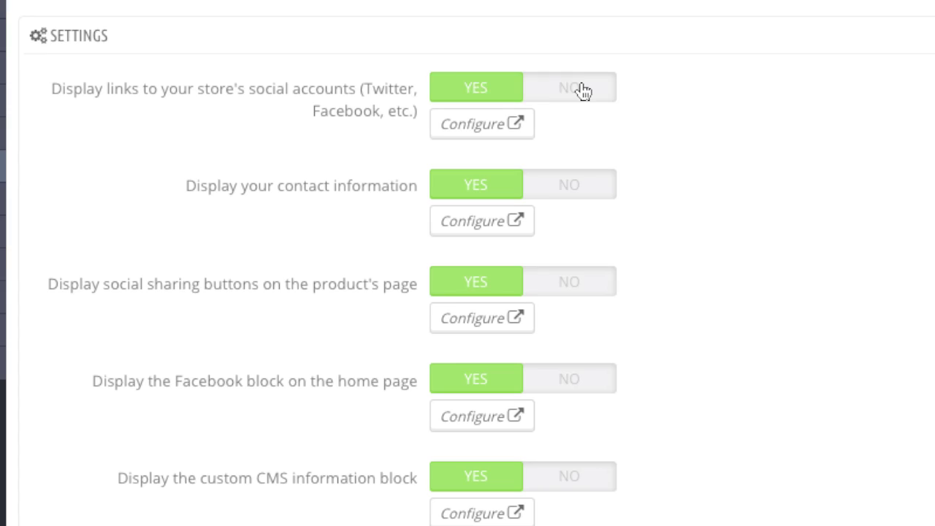
pyautogui.click(352, 158)
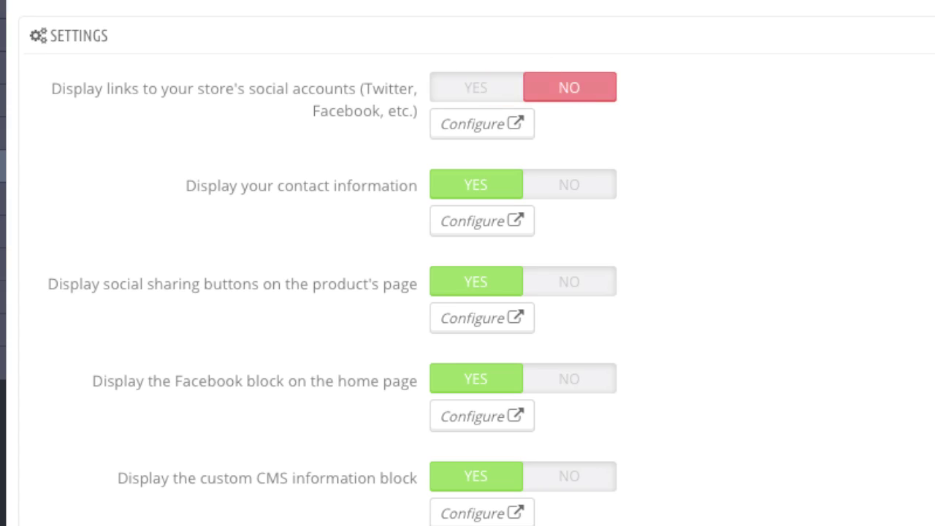
pyautogui.click(226, 5)
pyautogui.click(96, 5)
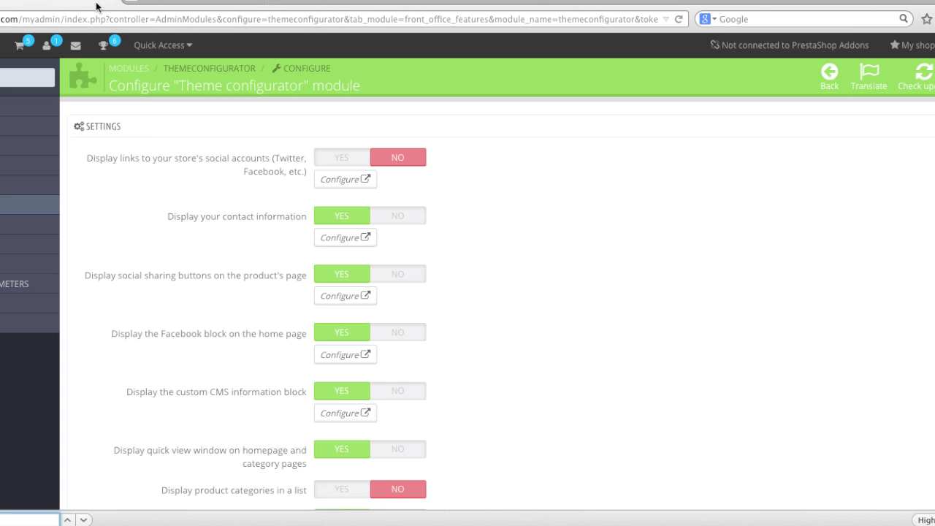
pyautogui.scroll(-5, 673, 326)
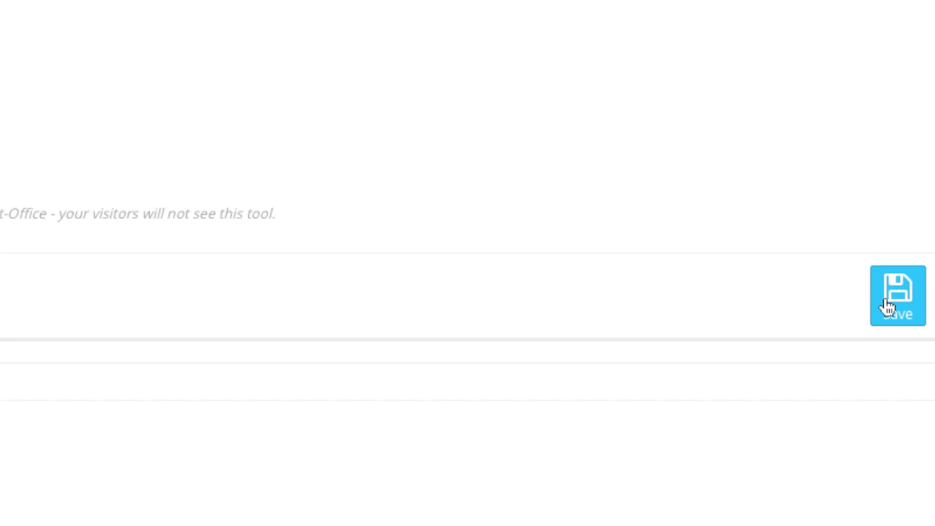
pyautogui.click(908, 334)
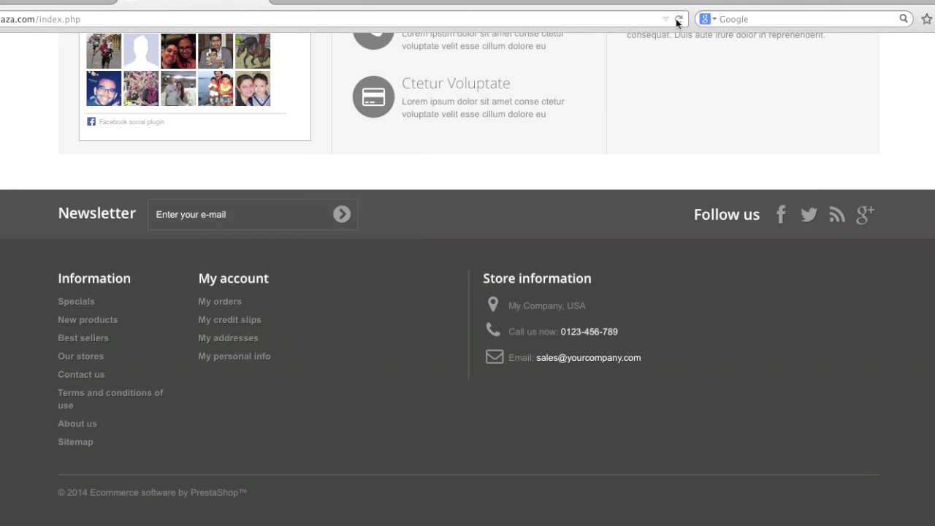
pyautogui.click(677, 20)
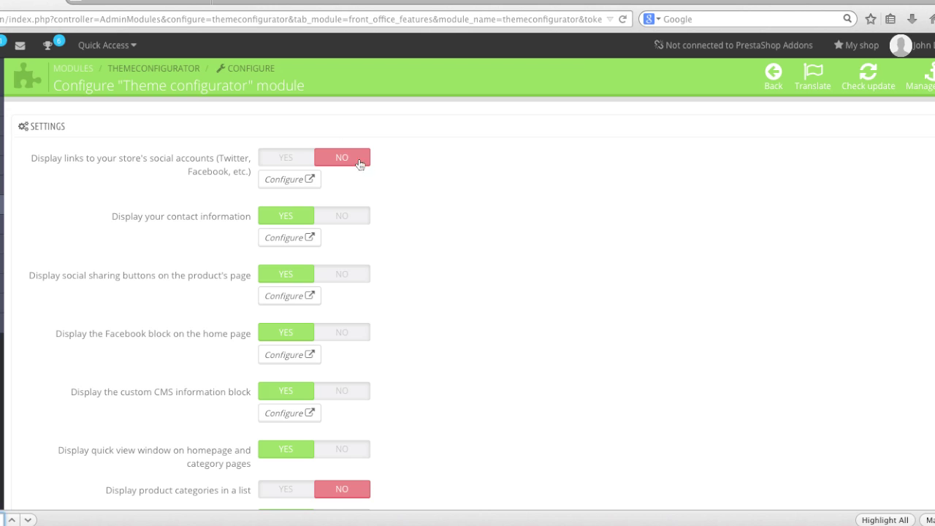
# - Set 'Display links to your store's social accounts' back to YES and save the theme configurator
pyautogui.click(298, 162)
pyautogui.scroll(-10, 895, 447)
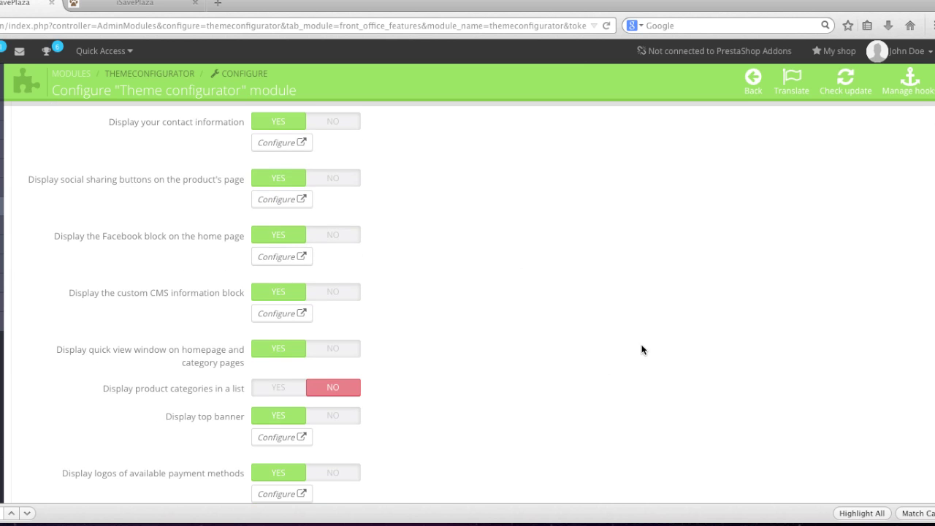
pyautogui.click(907, 400)
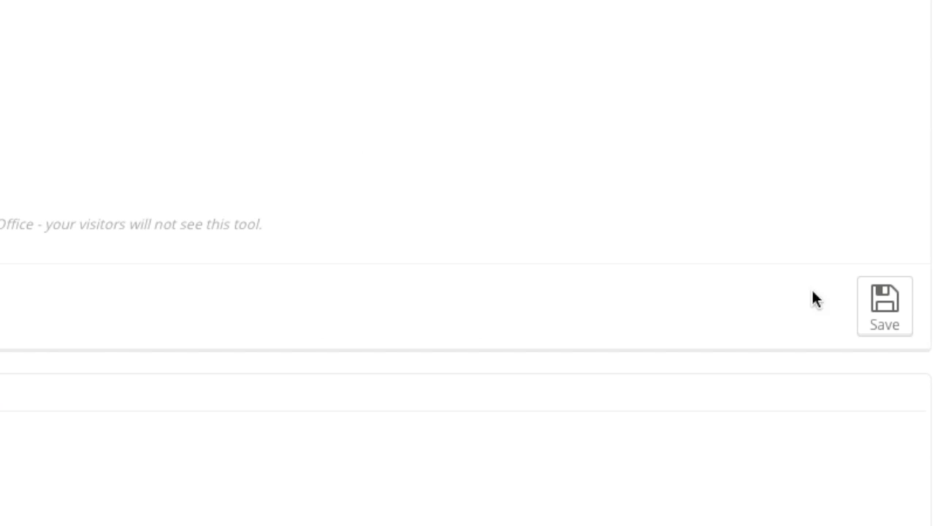
# - Open the social networking block settings listing the Facebook, Twitter, RSS and Google Plus URLs
pyautogui.click(314, 181)
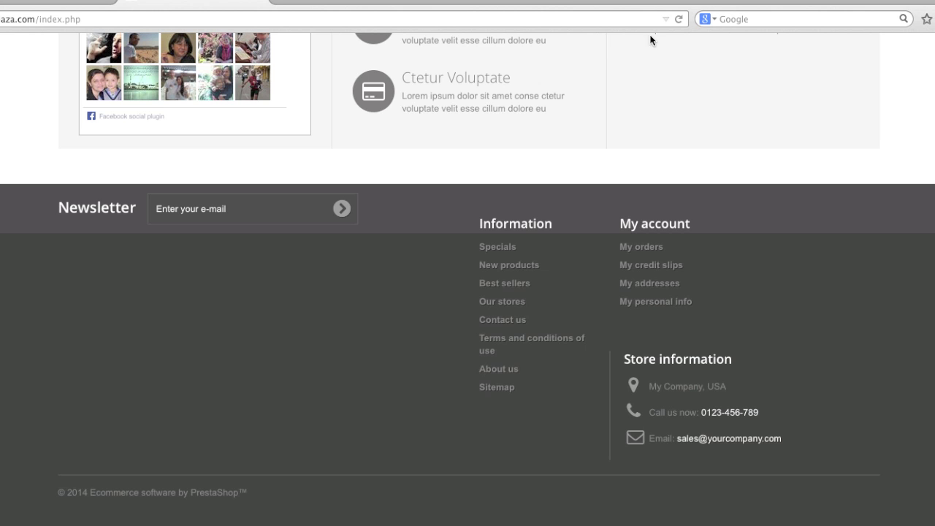
pyautogui.click(678, 19)
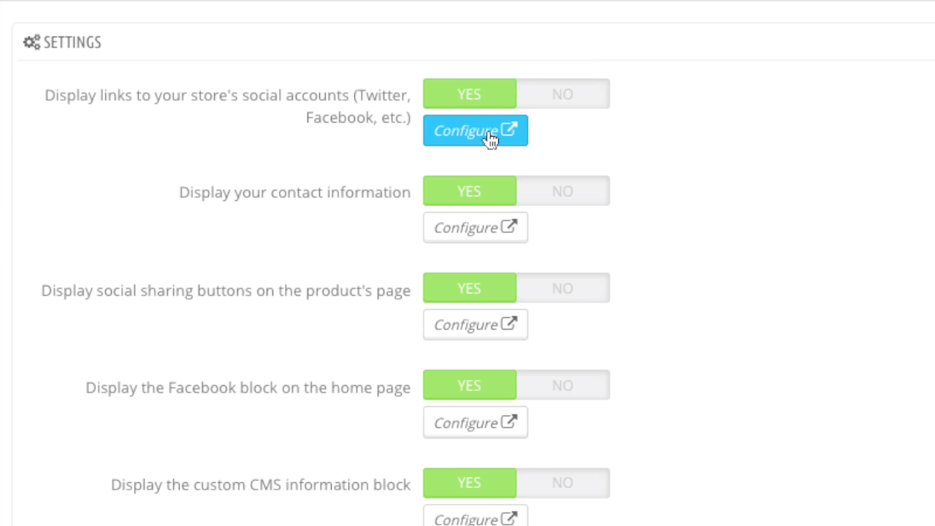
pyautogui.click(490, 139)
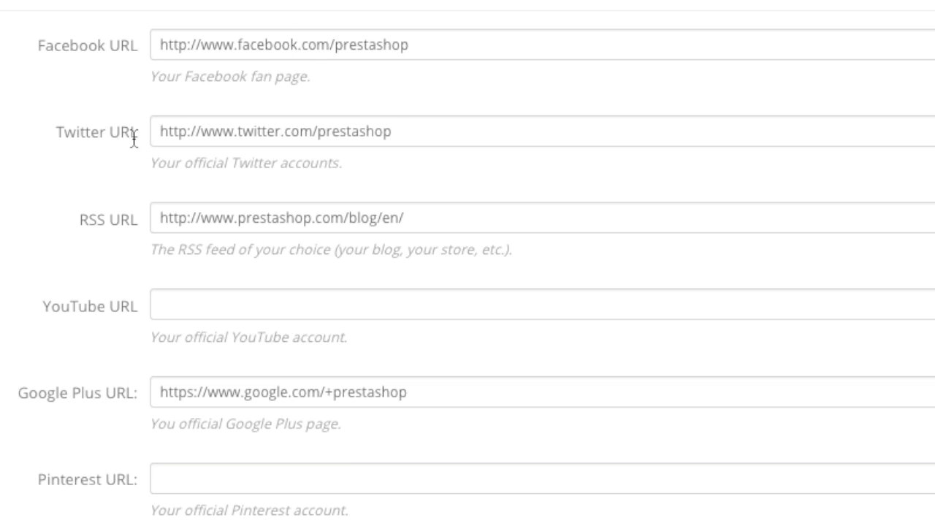
pyautogui.tripleClick(322, 131)
pyautogui.hotkey('ctrl', 'c')
pyautogui.press('BackSpace')
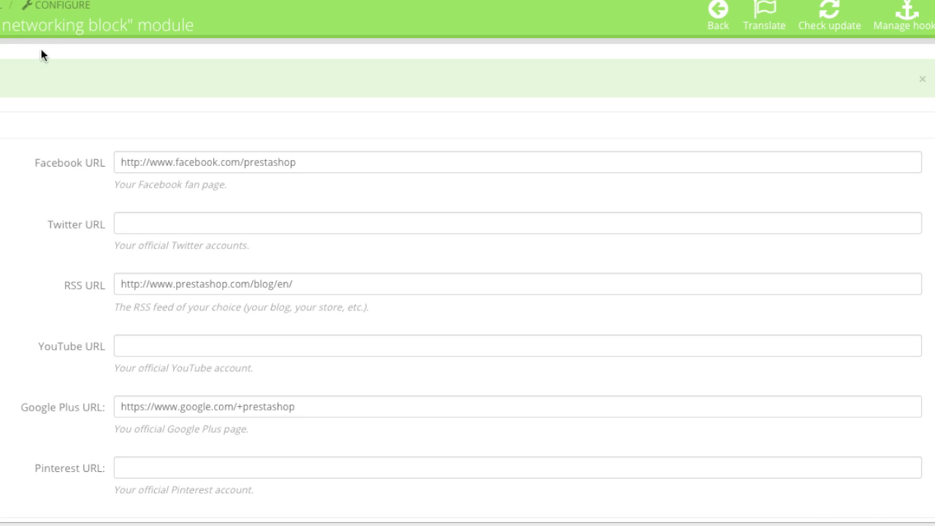
pyautogui.click(151, 230)
pyautogui.hotkey('ctrl', 'v')
pyautogui.scroll(-1, 614, 351)
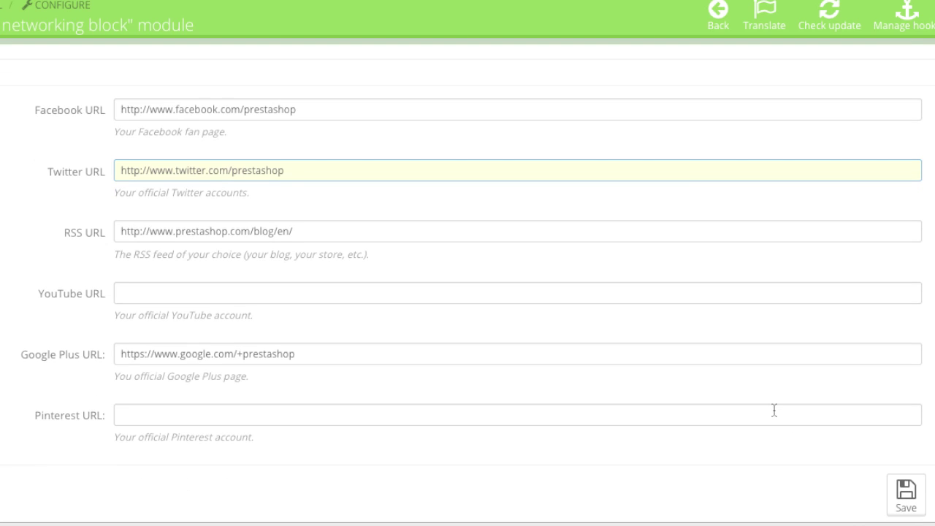
pyautogui.click(905, 495)
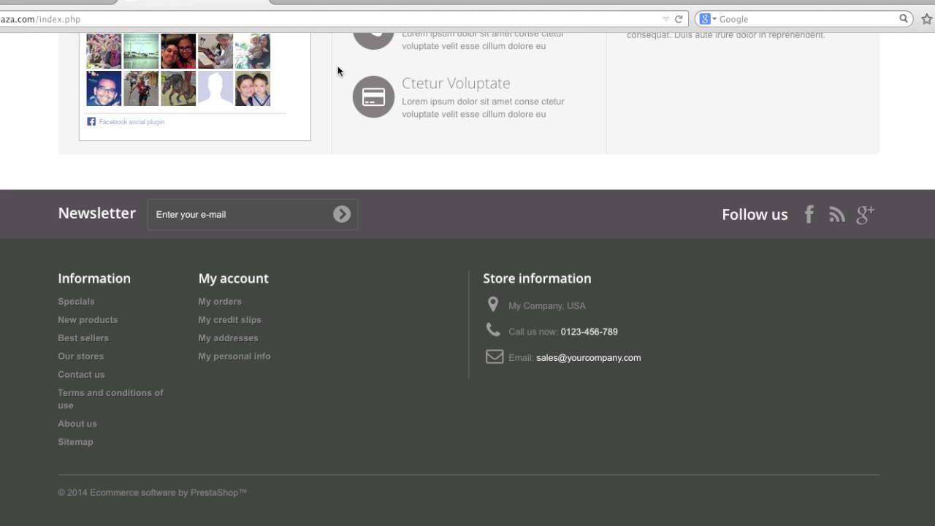
pyautogui.scroll(10, 634, 151)
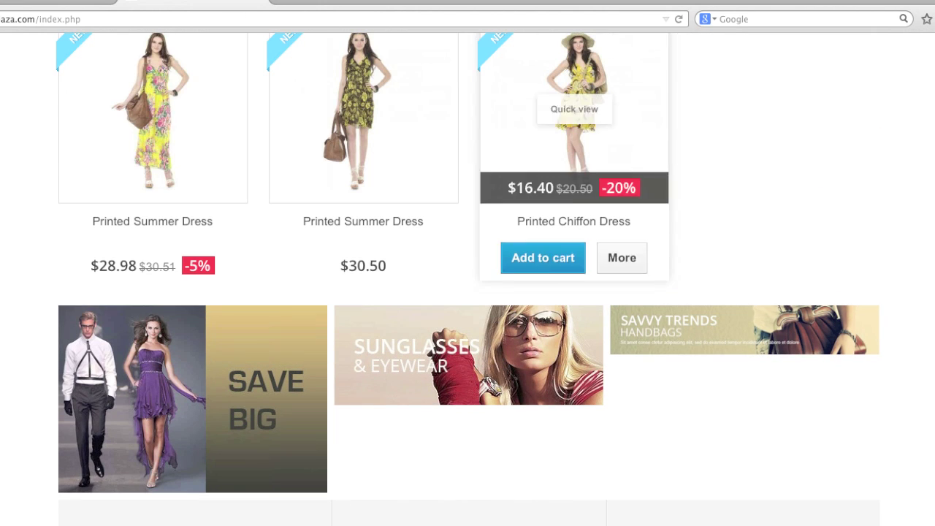
# - Reload the storefront and check the footer's Follow us icons now include Twitter
pyautogui.click(679, 19)
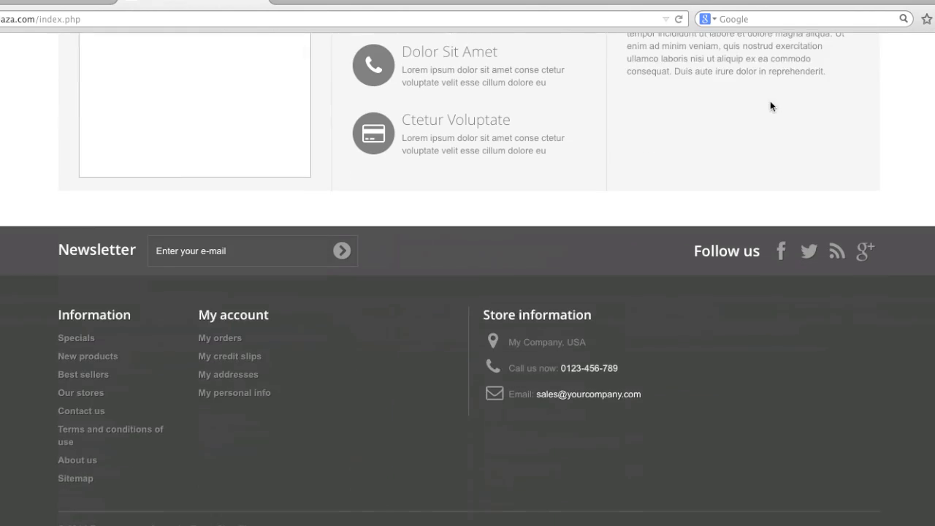
pyautogui.scroll(-1, 912, 315)
pyautogui.scroll(20, 898, 298)
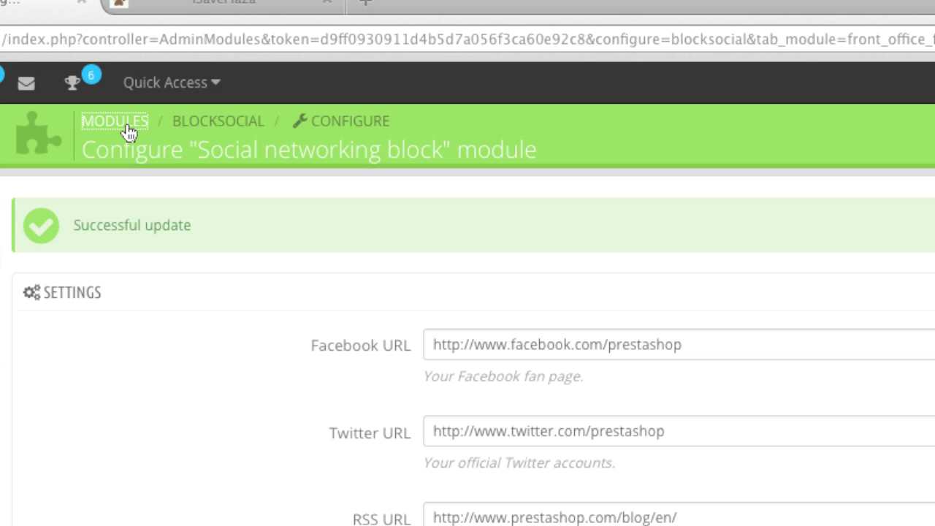
# - Open the Banner block module configuration from the modules list
pyautogui.click(126, 126)
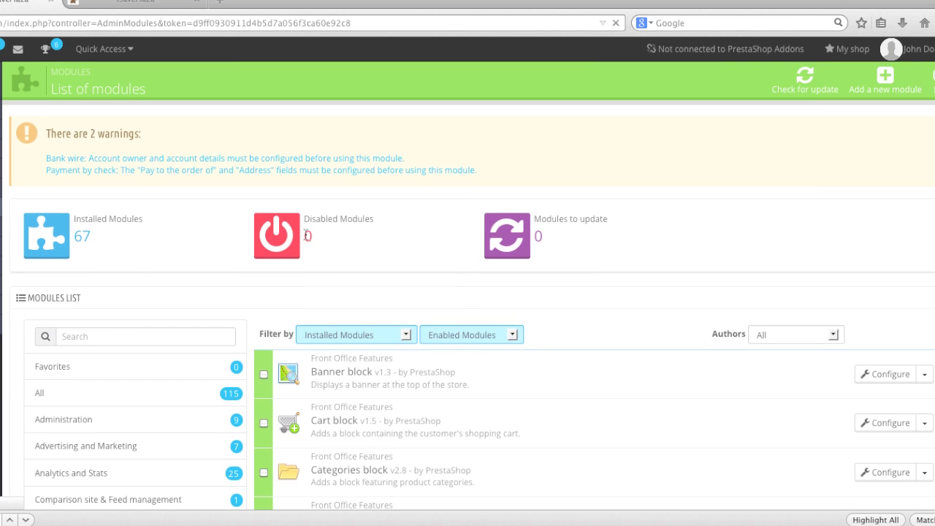
pyautogui.scroll(-1, 306, 233)
pyautogui.scroll(-2, 307, 234)
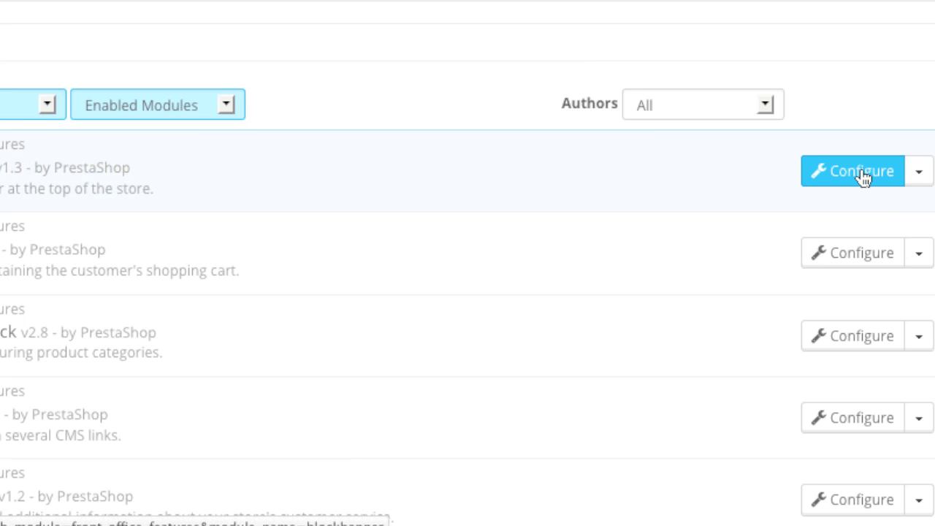
pyautogui.click(862, 174)
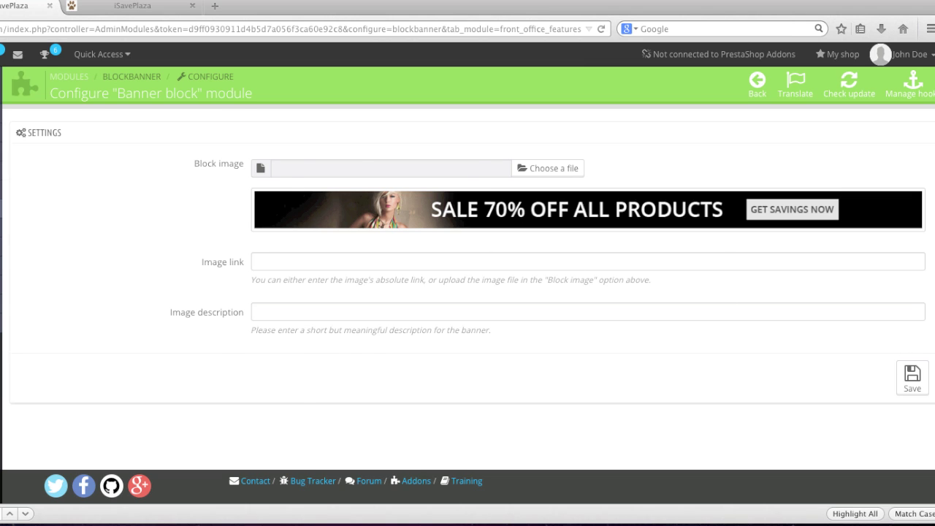
# - Return to the modules list and open the Contact block module's telephone and email settings
pyautogui.hotkey('alt', 'Left')
pyautogui.scroll(-2, 225, 110)
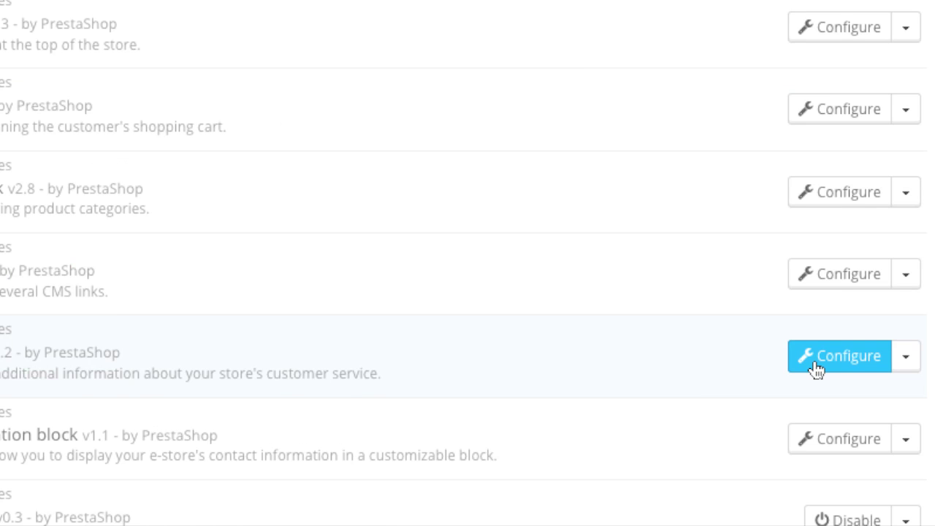
pyautogui.click(814, 360)
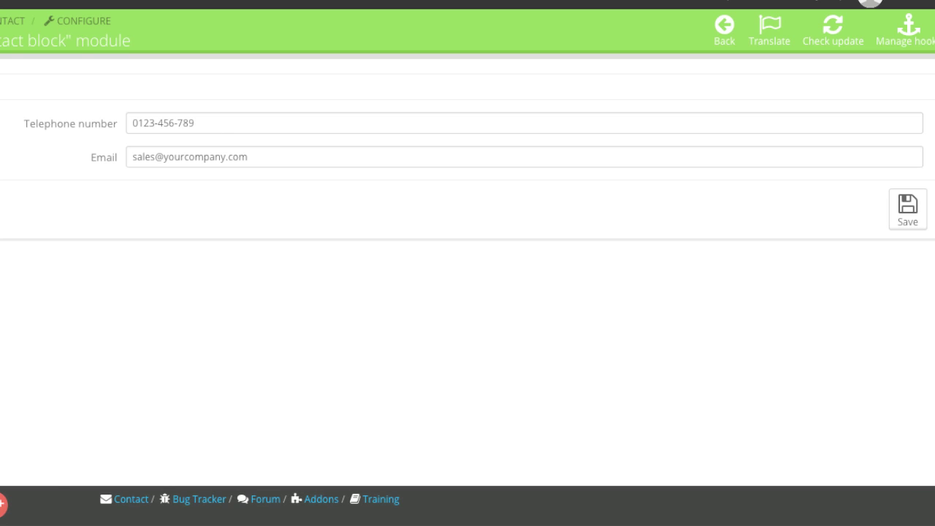